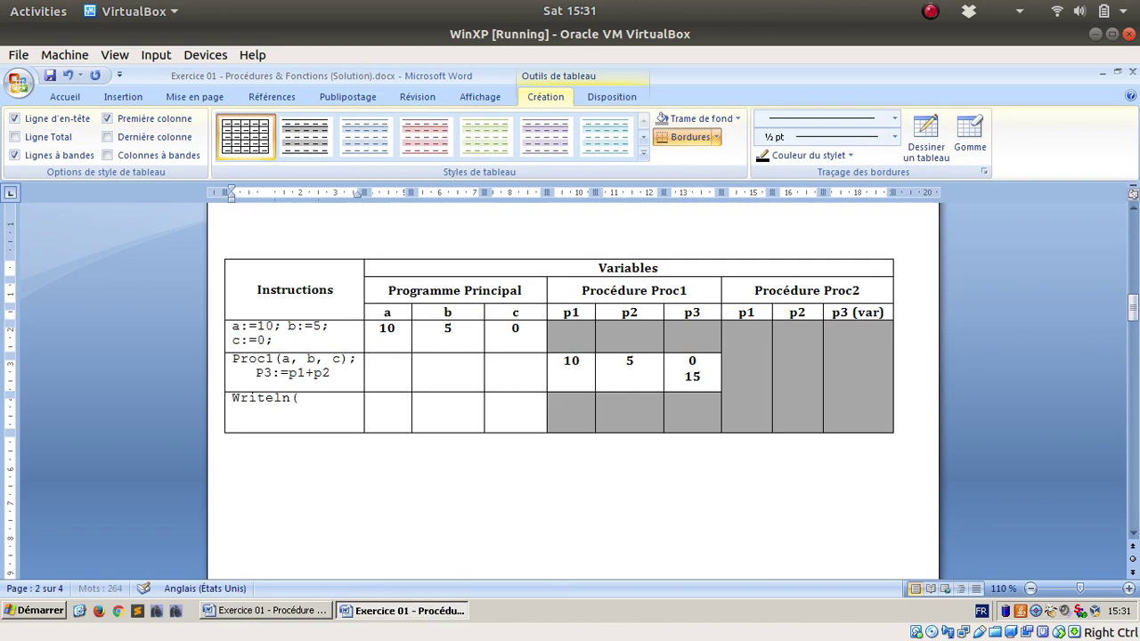
Step: Undo the automatic © substitution so the third instruction reads Writeln(c), and check it against line 19 of the exercise statement
key("alt")
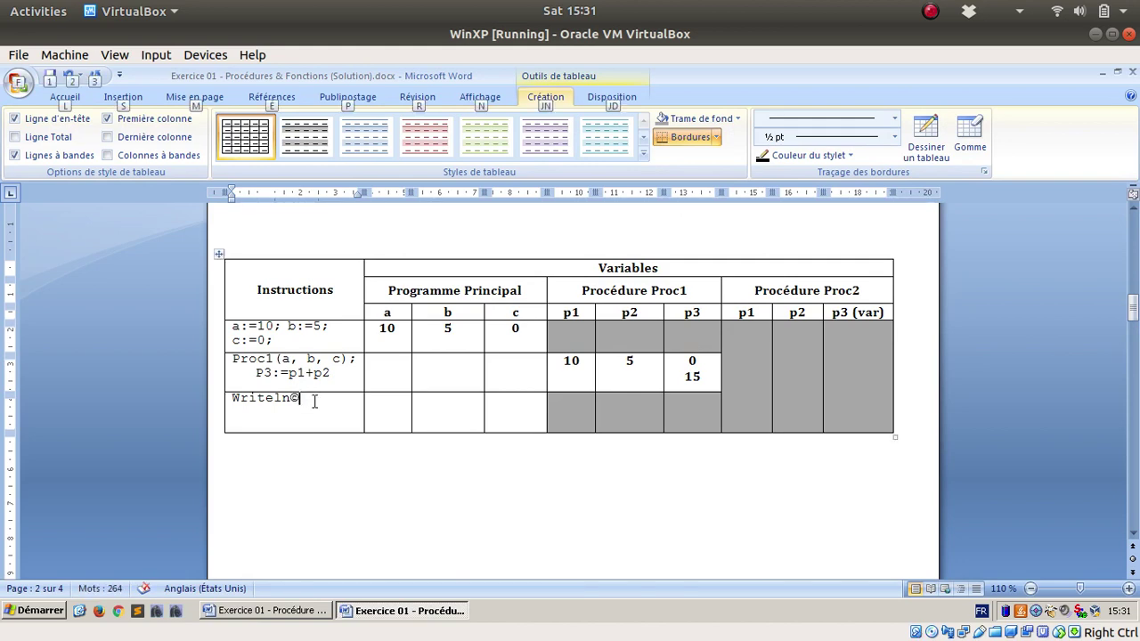
key("Escape")
key("ctrl+z")
key("alt+Tab")
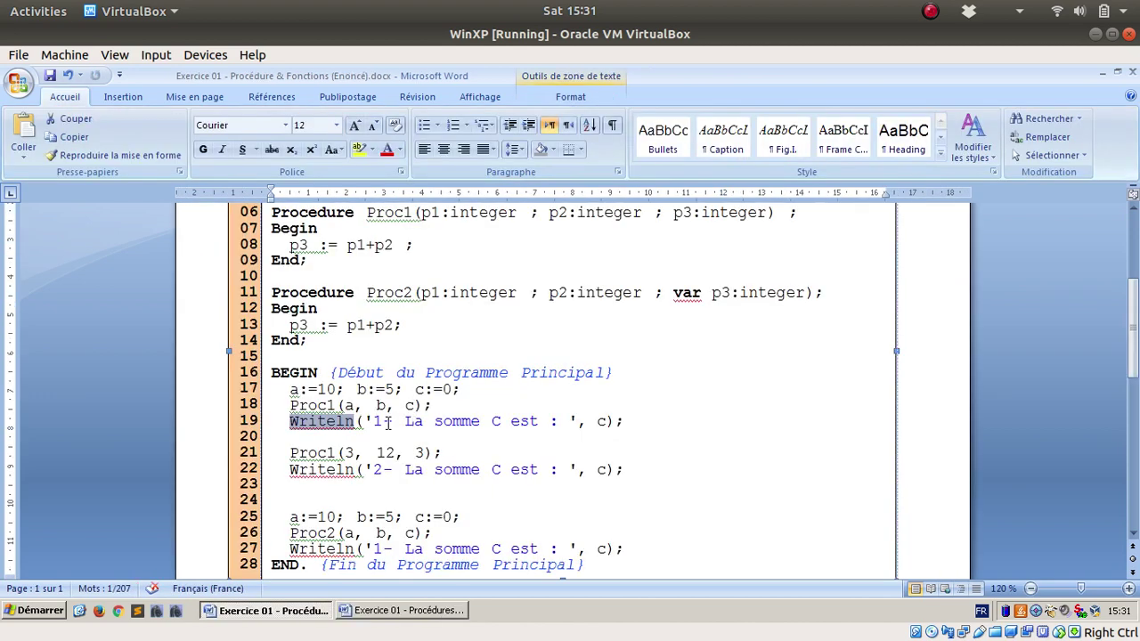
left_click(613, 427)
key("alt+Tab")
Step: Enter 0 for c under Programme Principal in the Writeln(c) row
left_click(499, 415)
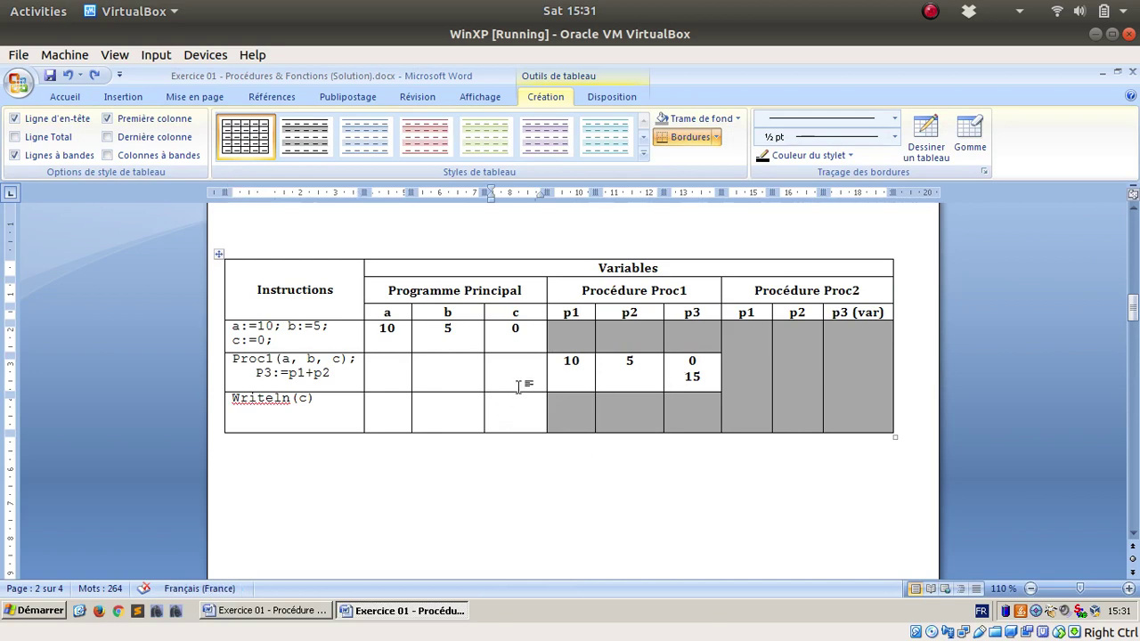
double_click(694, 377)
left_click(517, 400)
type("0")
Step: Examine parameter p3 in the Proc1 declaration and the arguments of the Proc1(a, b, c) call in the exercise statement
left_click(316, 613)
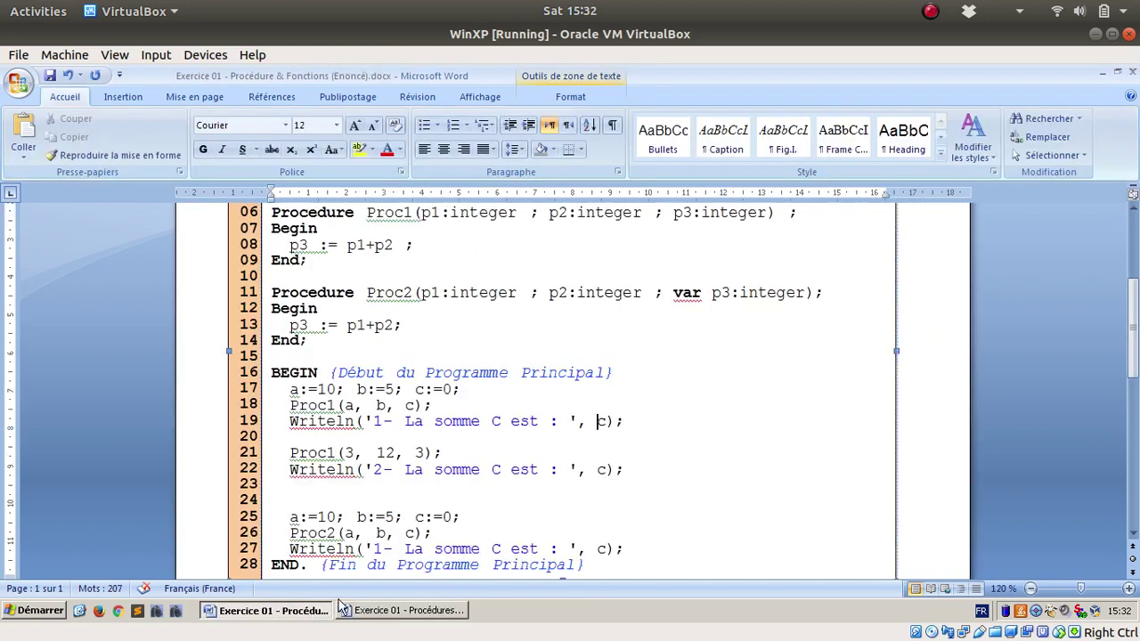
double_click(681, 307)
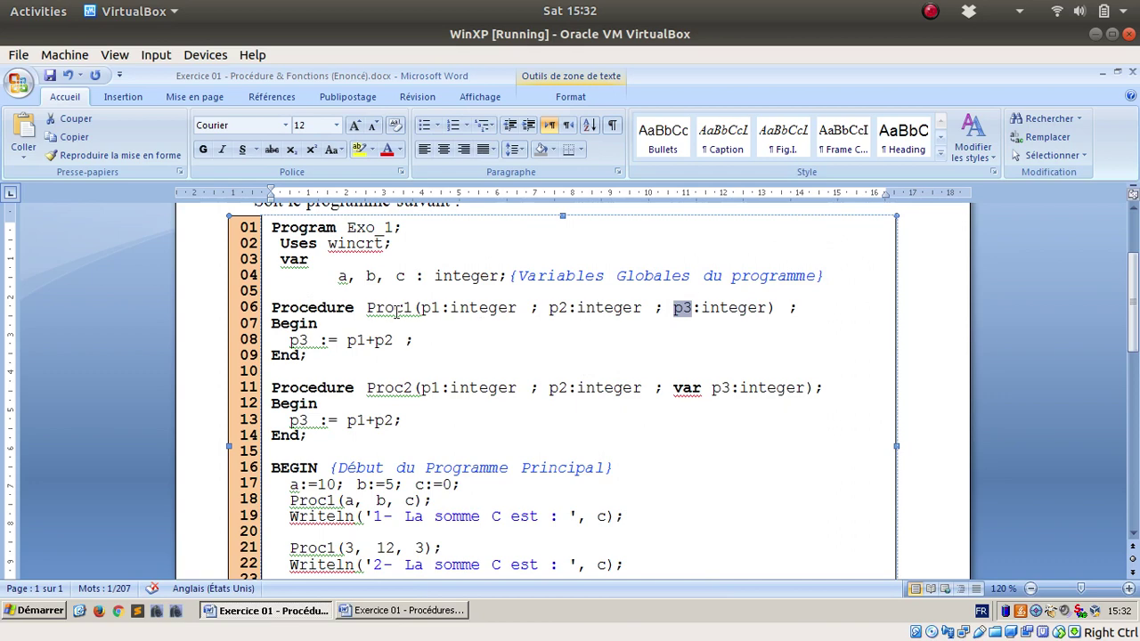
scroll(383, 438, "down", 2)
left_click_drag(343, 405, 411, 414)
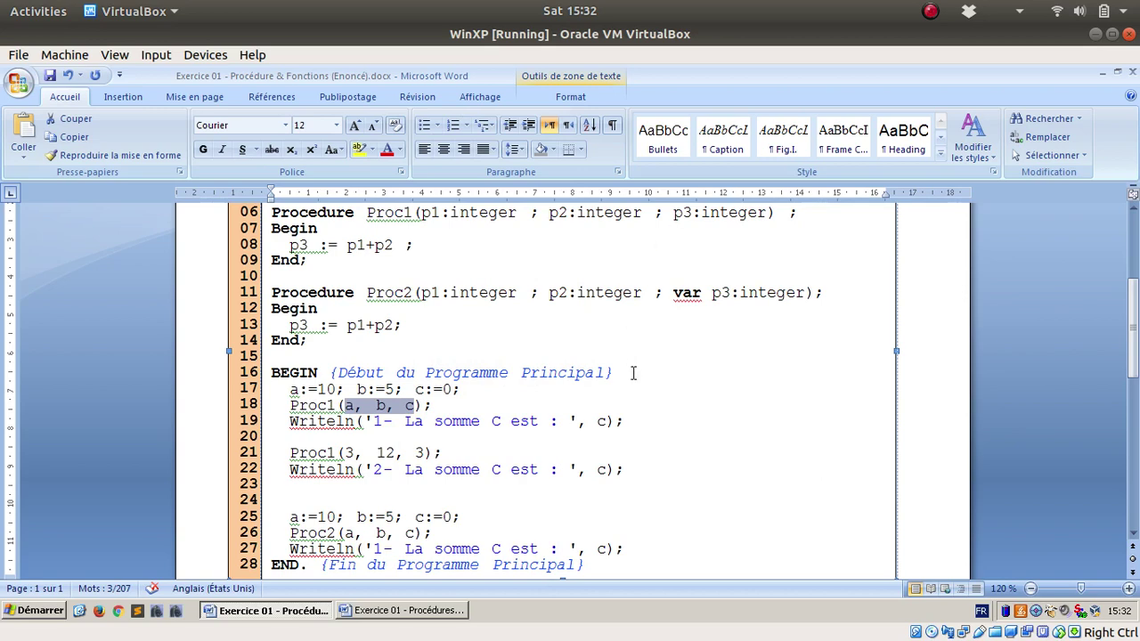
left_click(420, 385)
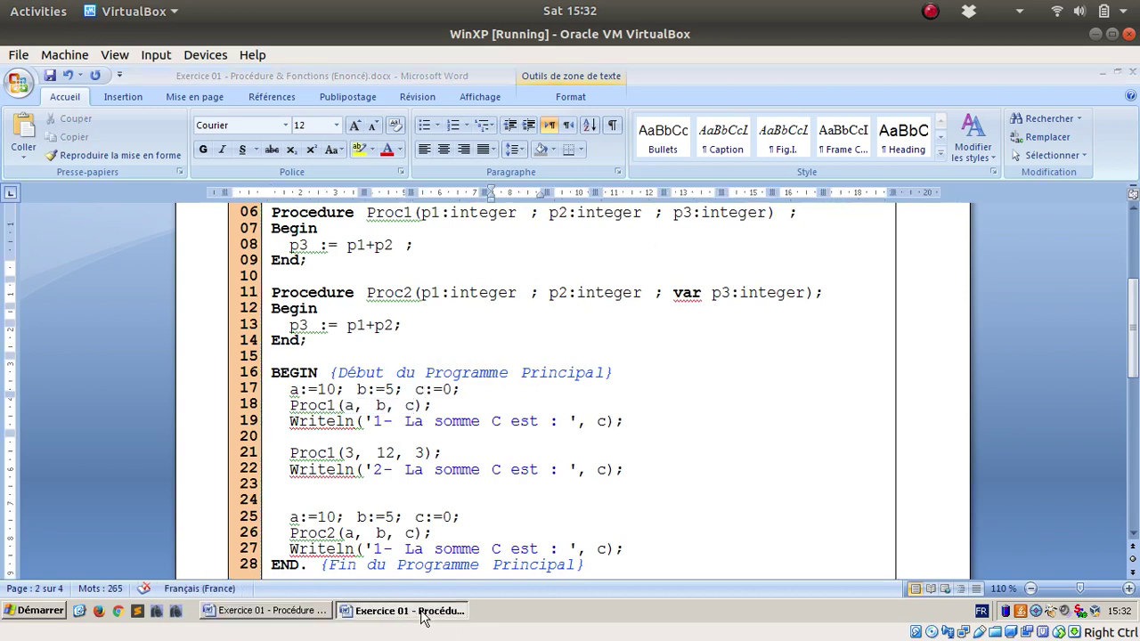
Step: Merge the empty a, b and c cells of the Proc1(a, b, c) row in the solution document's table
left_click(405, 611)
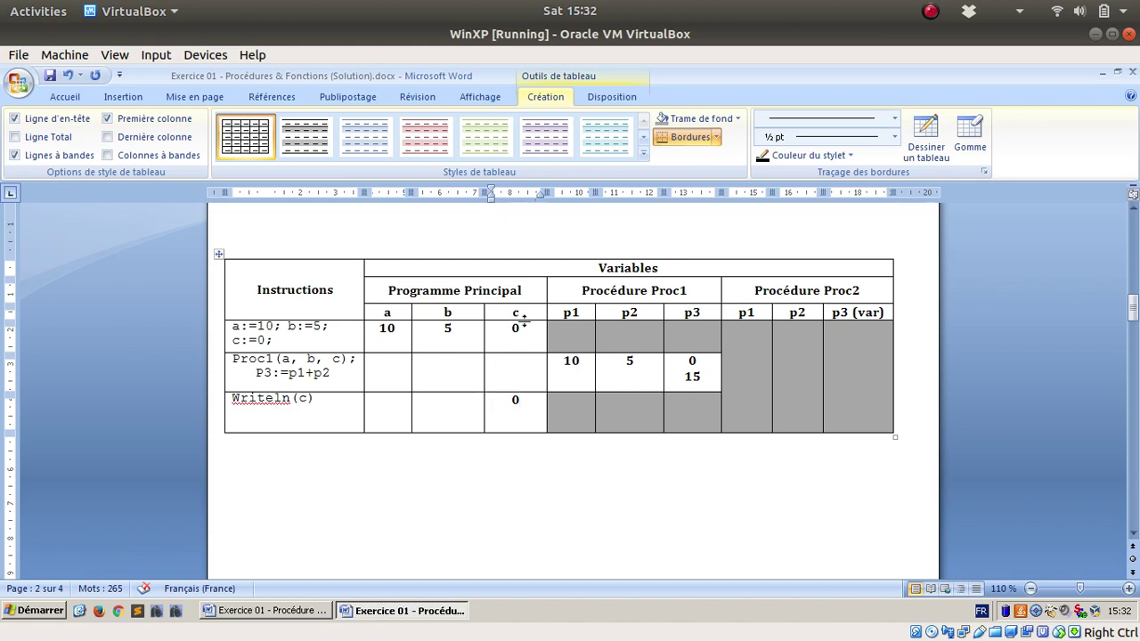
left_click_drag(397, 367, 504, 371)
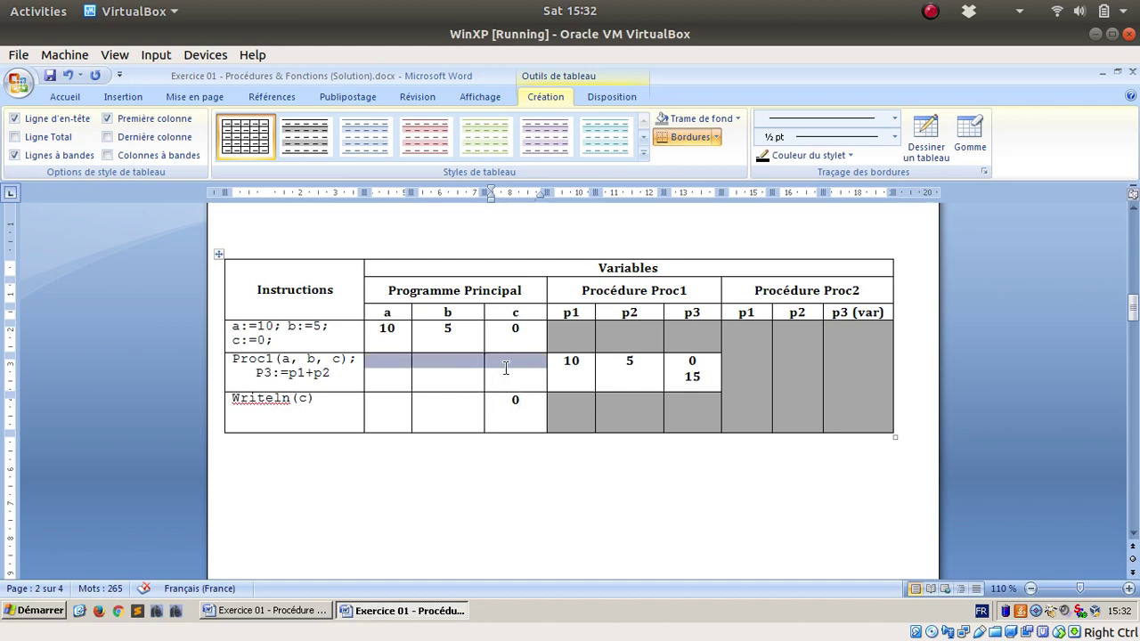
left_click(397, 377)
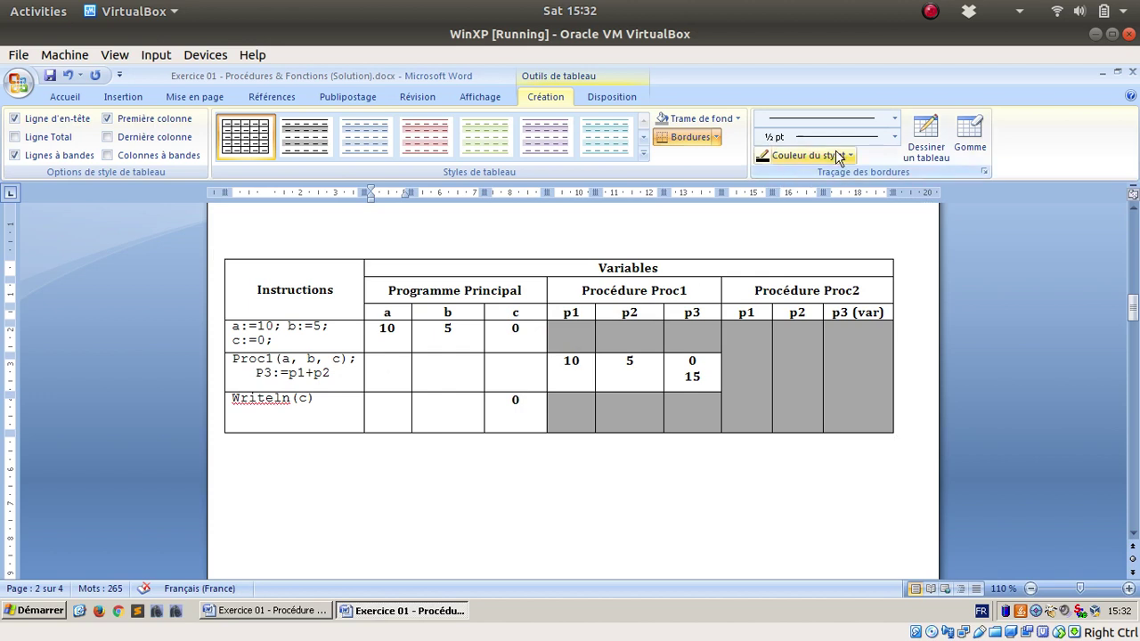
left_click_drag(387, 361, 512, 375)
right_click(455, 365)
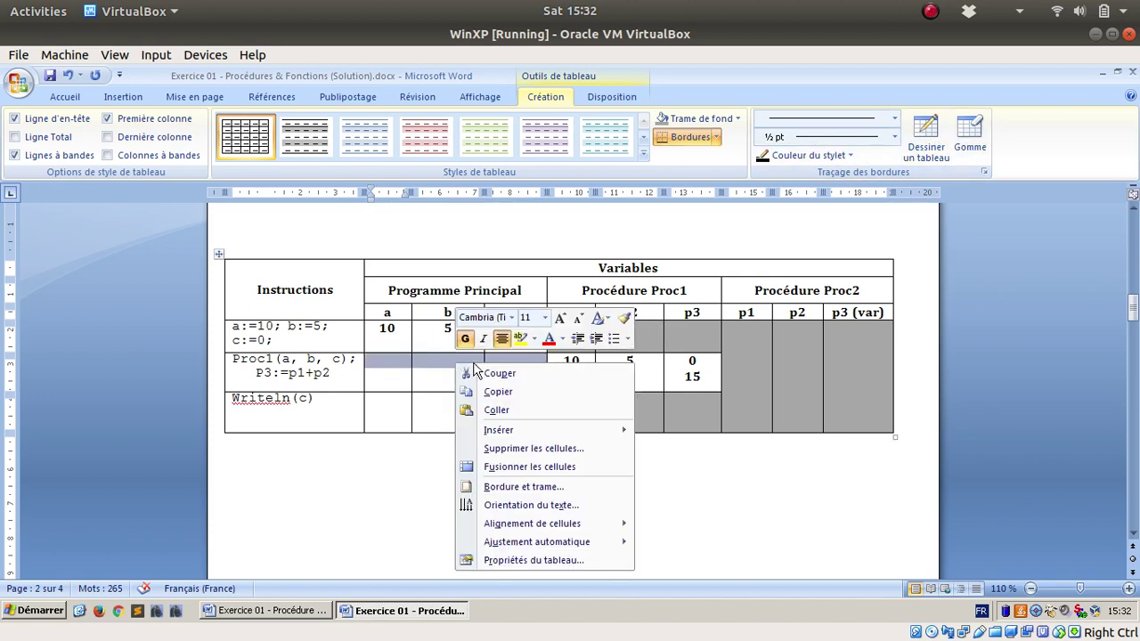
mouse_move(534, 432)
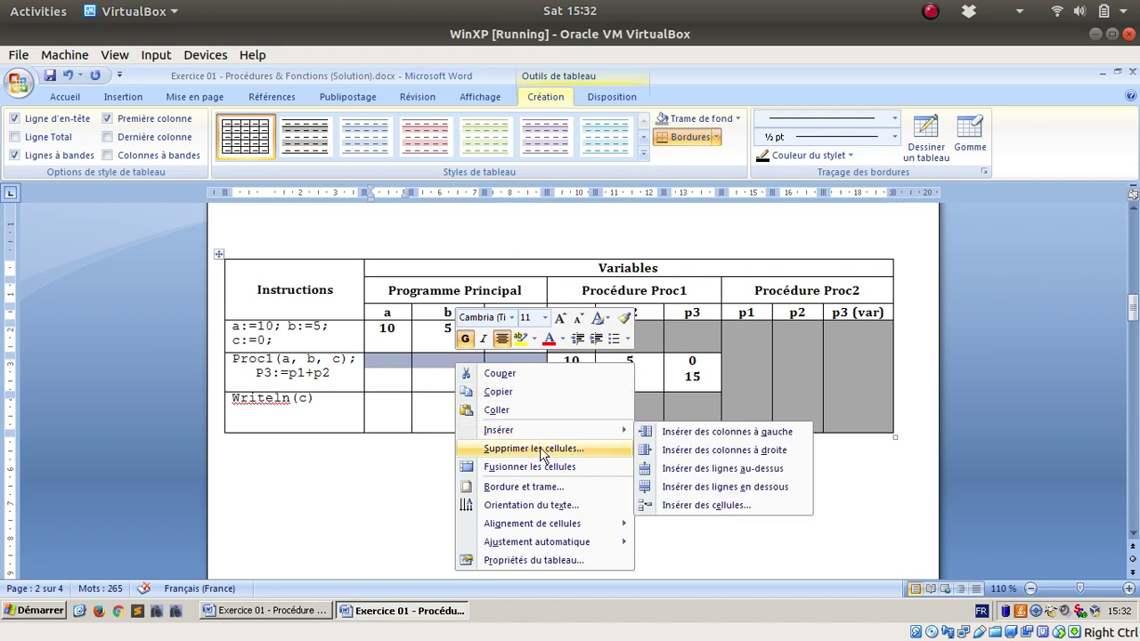
left_click(529, 467)
Step: Centre the merged cell's content both ways and enter "Attendre la fin du Proc1" in it
left_click(453, 375)
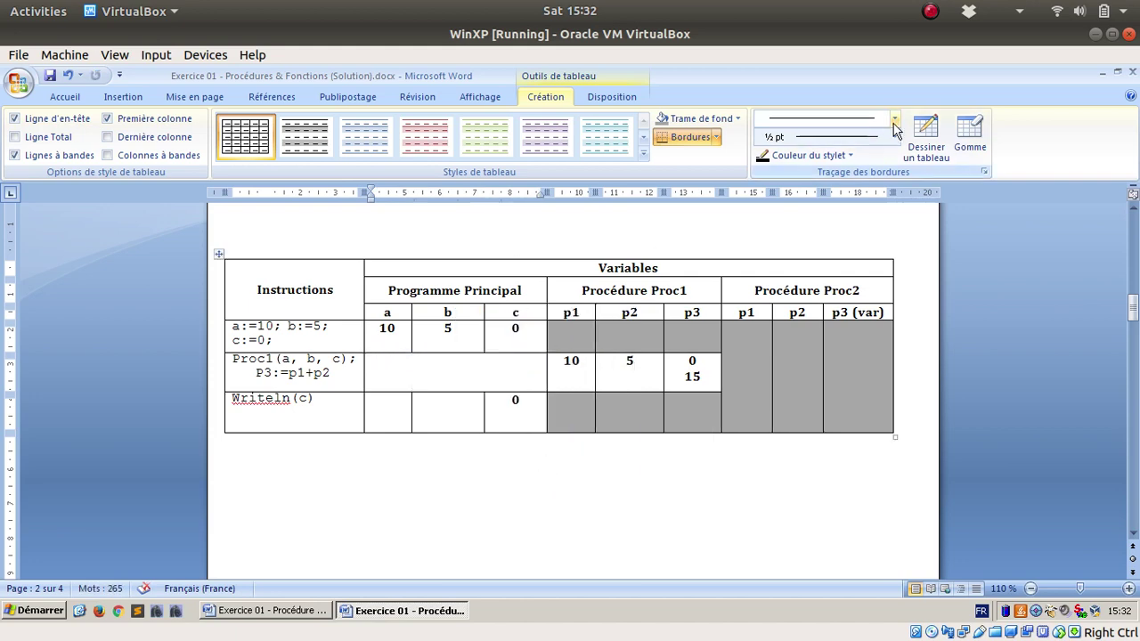
left_click(603, 98)
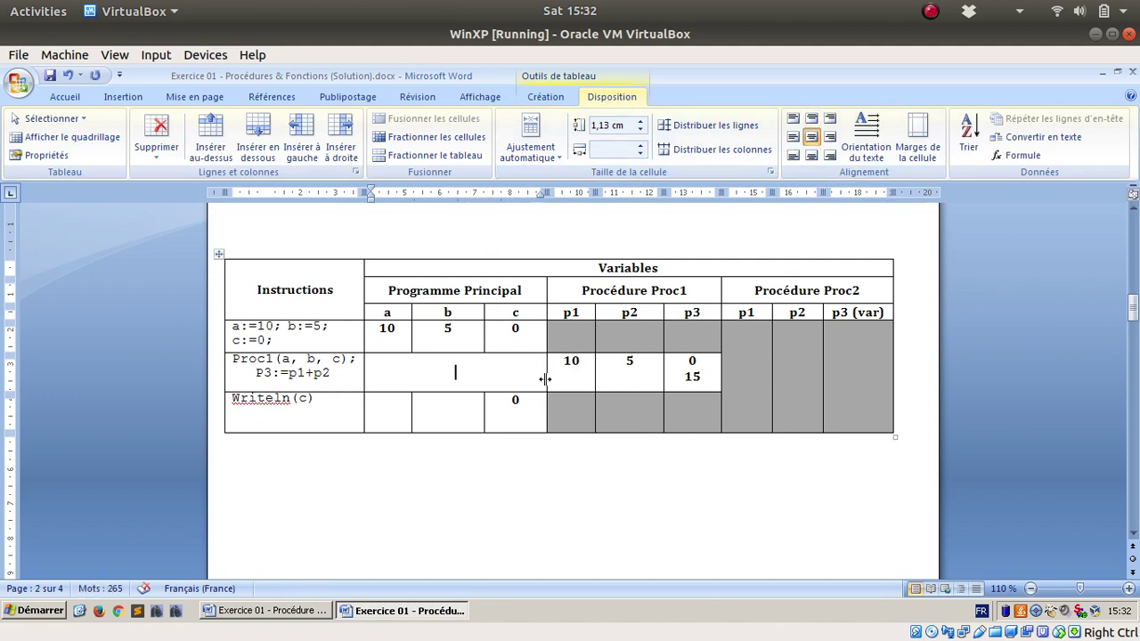
type("Attendre la fin du Proc1")
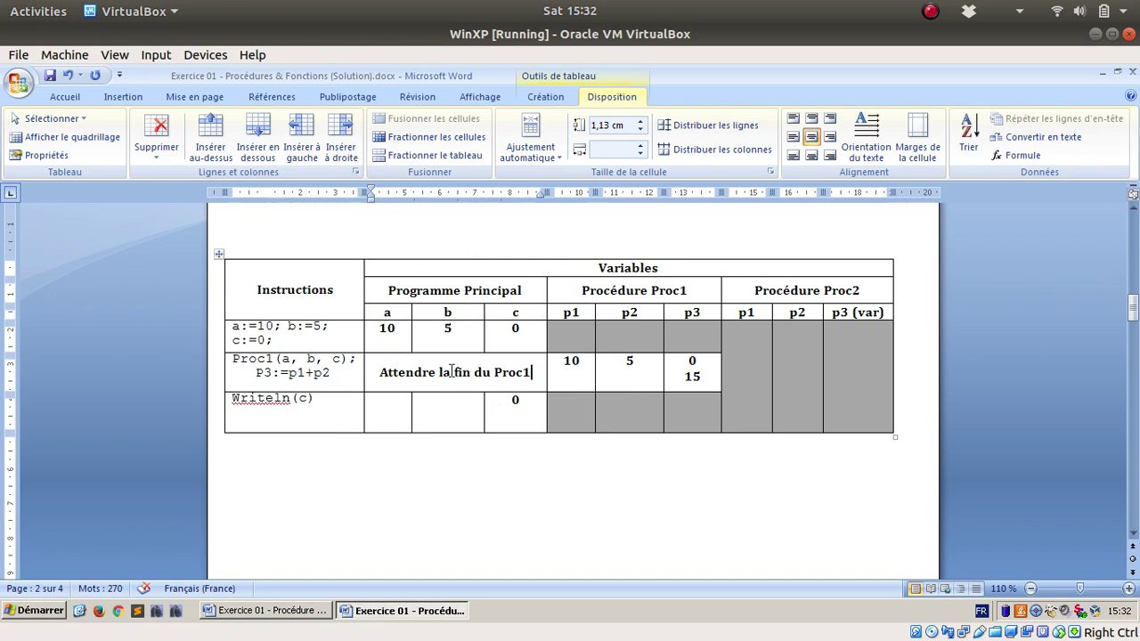
Step: Fill the Writeln(c) row under Programme Principal with 5 for b and 10 for a
left_click(449, 409)
type("5")
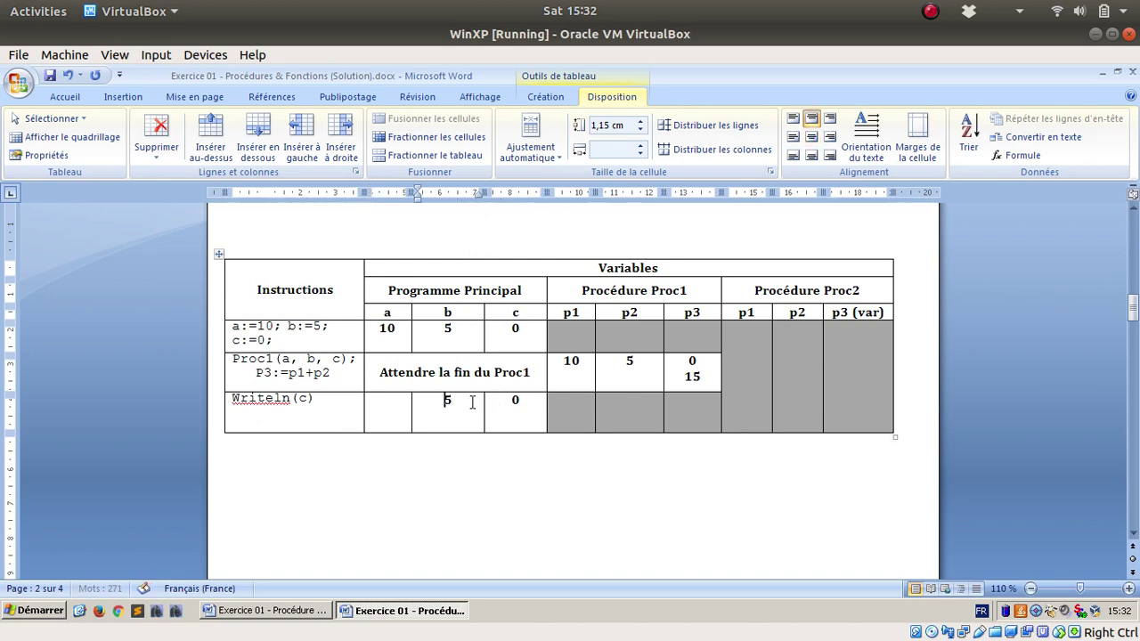
key("shift+Tab")
type("10")
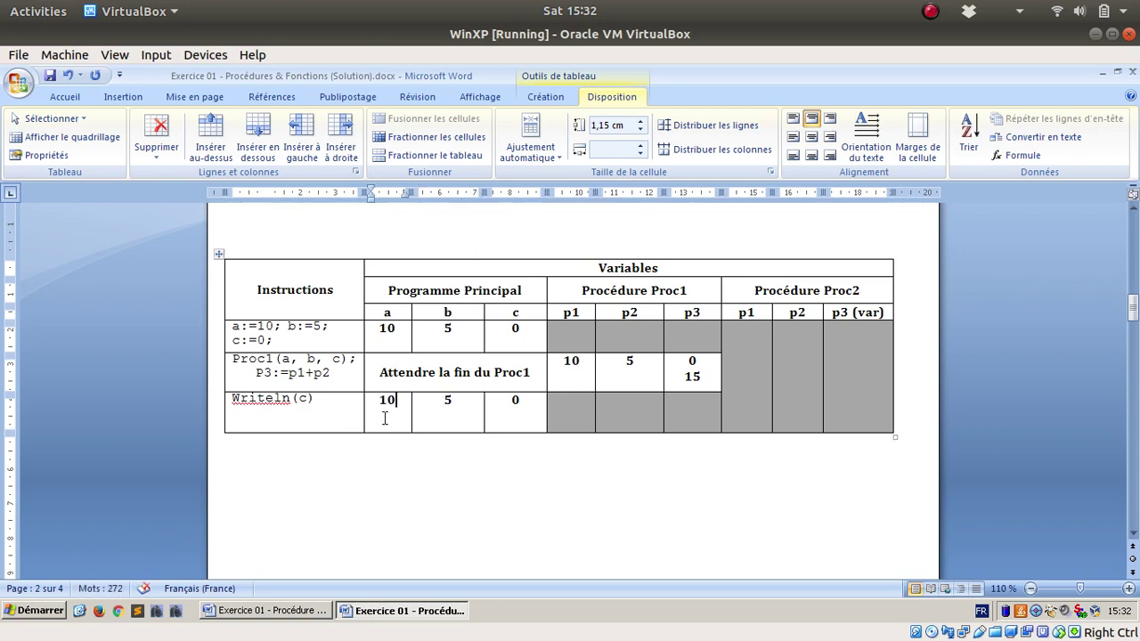
Step: Consult lines 21 and 22 of the exercise statement and draw a row border below Writeln(c) across the Instructions, a, b and c columns
left_click(328, 407)
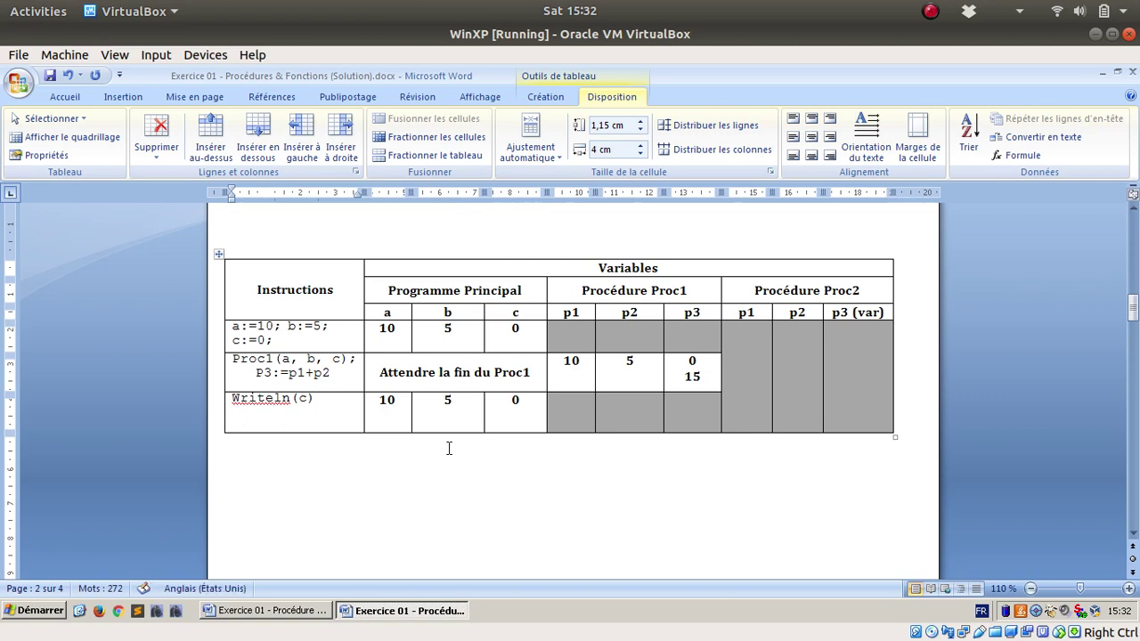
key("alt+Tab")
scroll(401, 374, "down", 3)
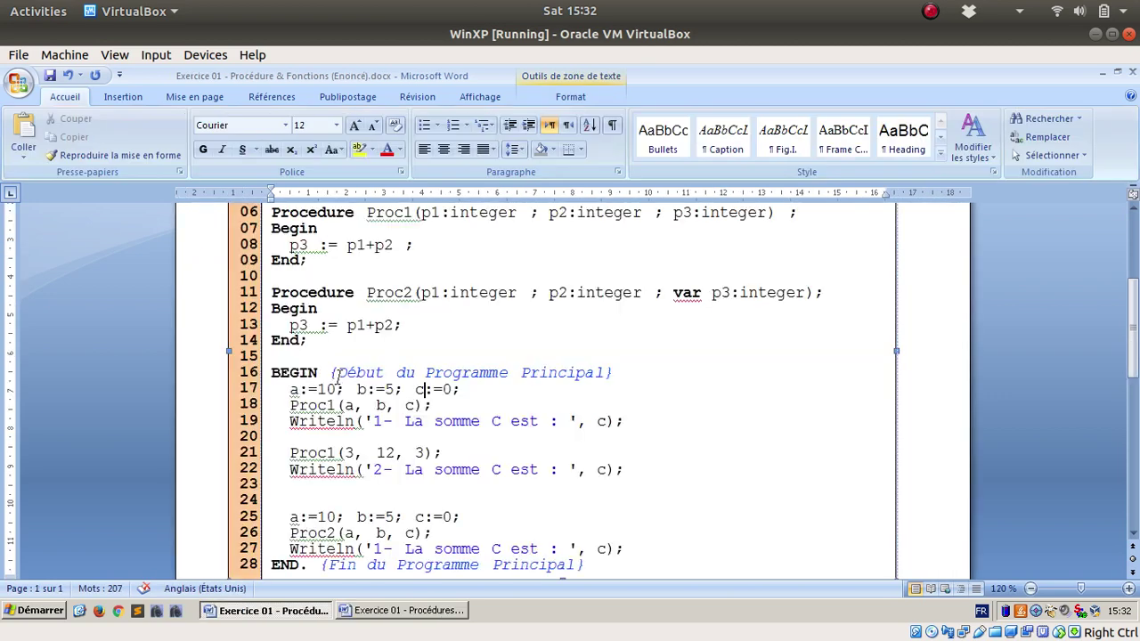
left_click_drag(271, 358, 549, 372)
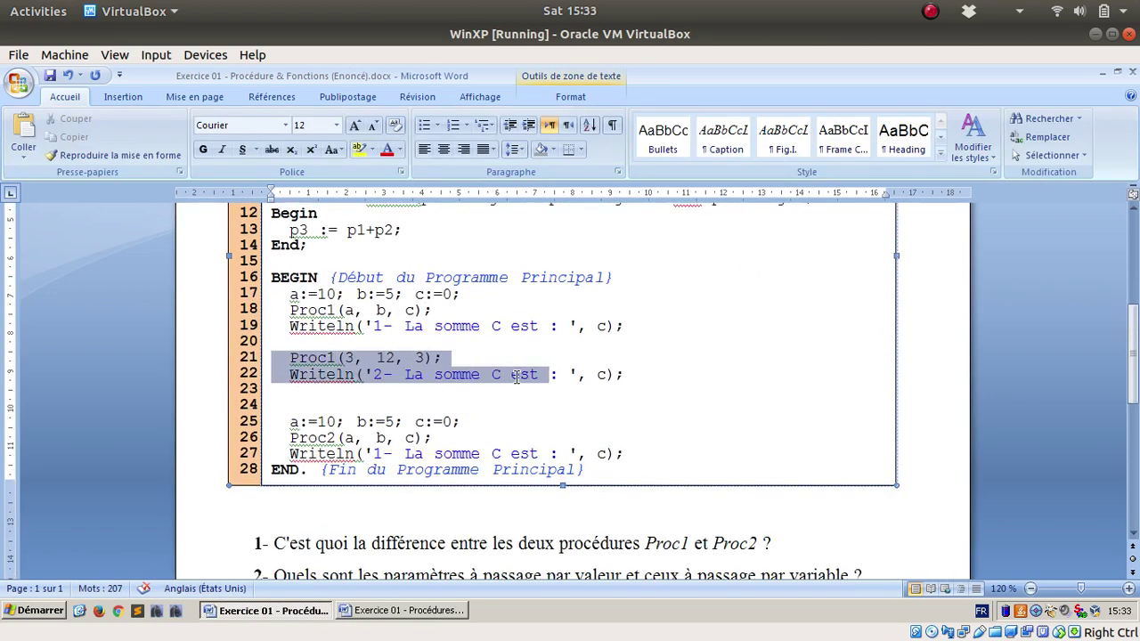
key("End")
key("alt+Tab")
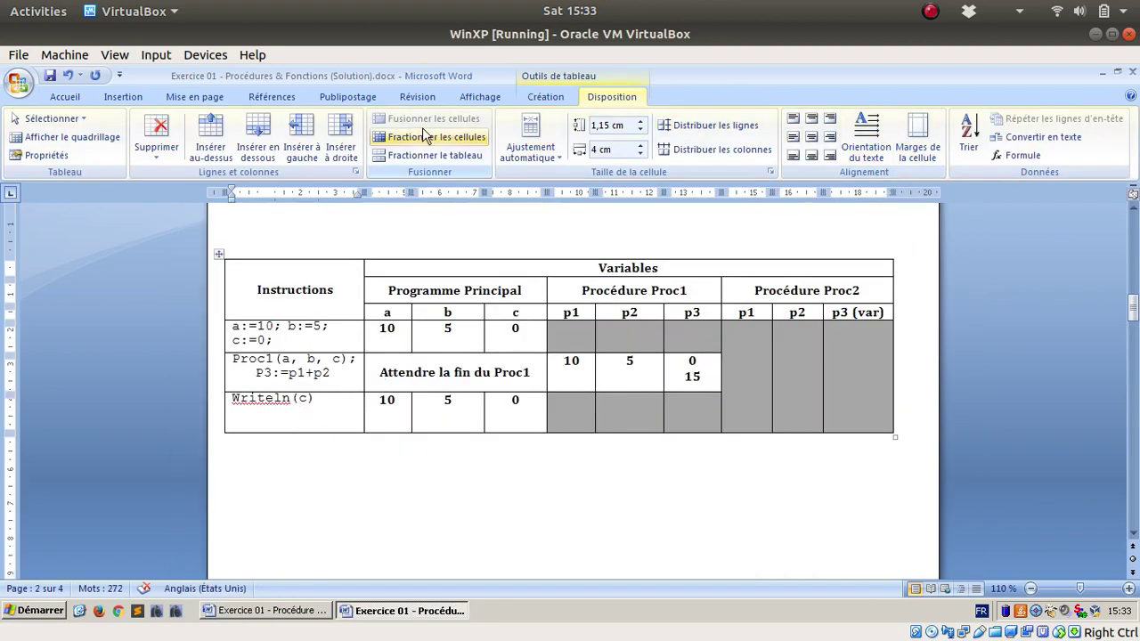
left_click(545, 97)
left_click(926, 133)
left_click_drag(229, 415, 512, 415)
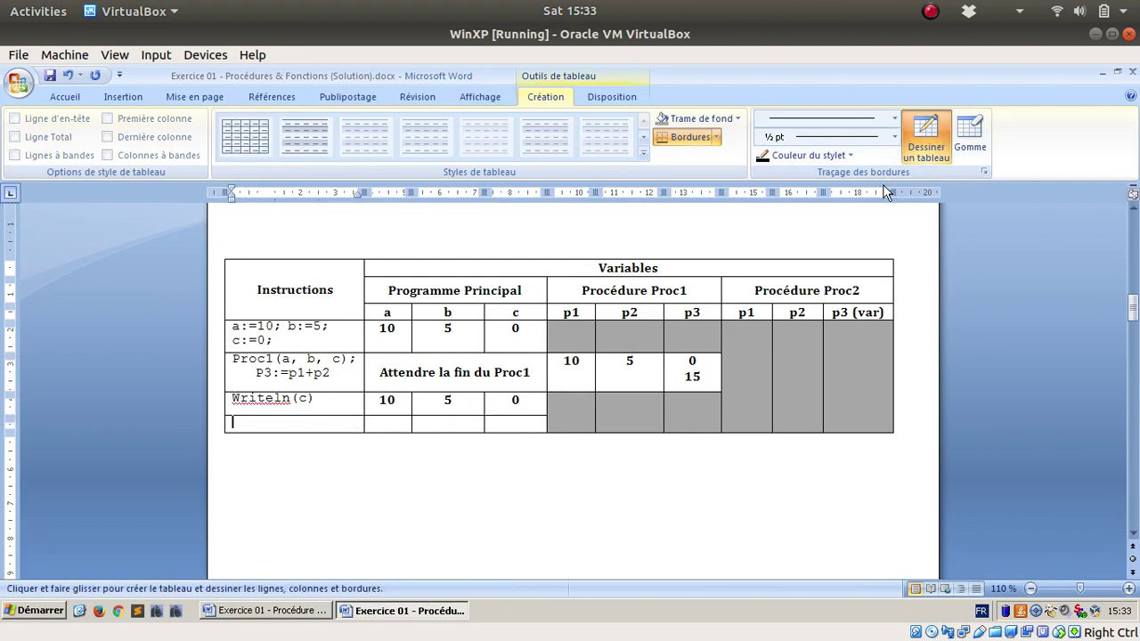
Step: Enter Proc1(3, 12, 3) in the new Instructions cell, checking the arguments in the exercise statement
type("Proc1(")
key("alt+Tab")
key("alt+Tab")
type("3, 12, ")
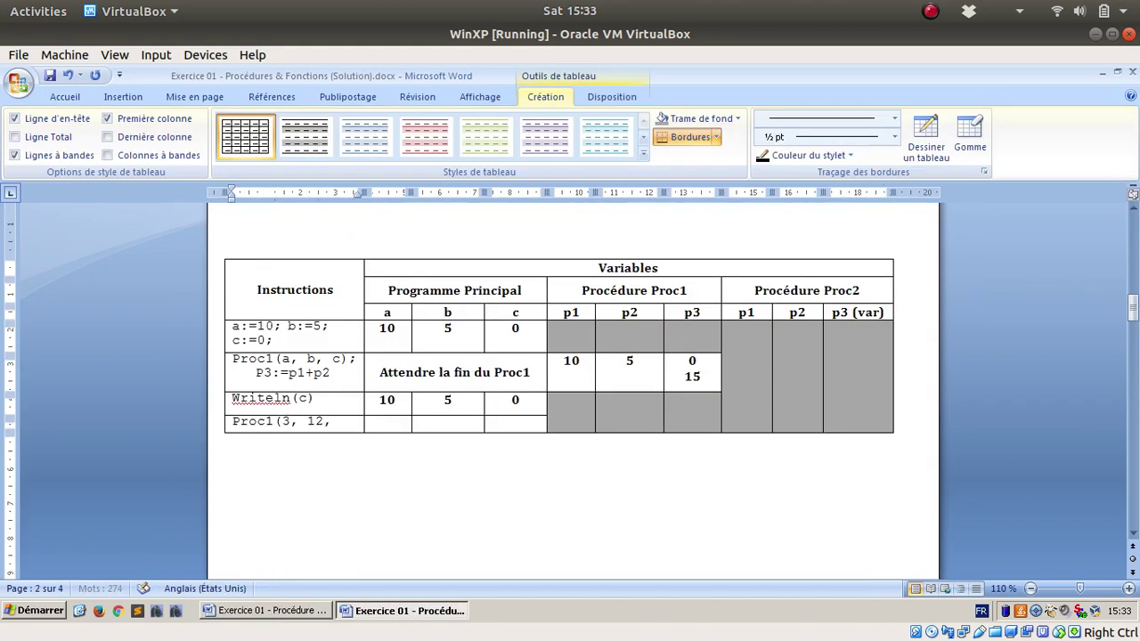
type("3)")
Step: Make the table's last row taller and draw two horizontal borders across the grey p1, p2 and p3 cells of Procédure Proc1
left_click_drag(531, 433, 534, 474)
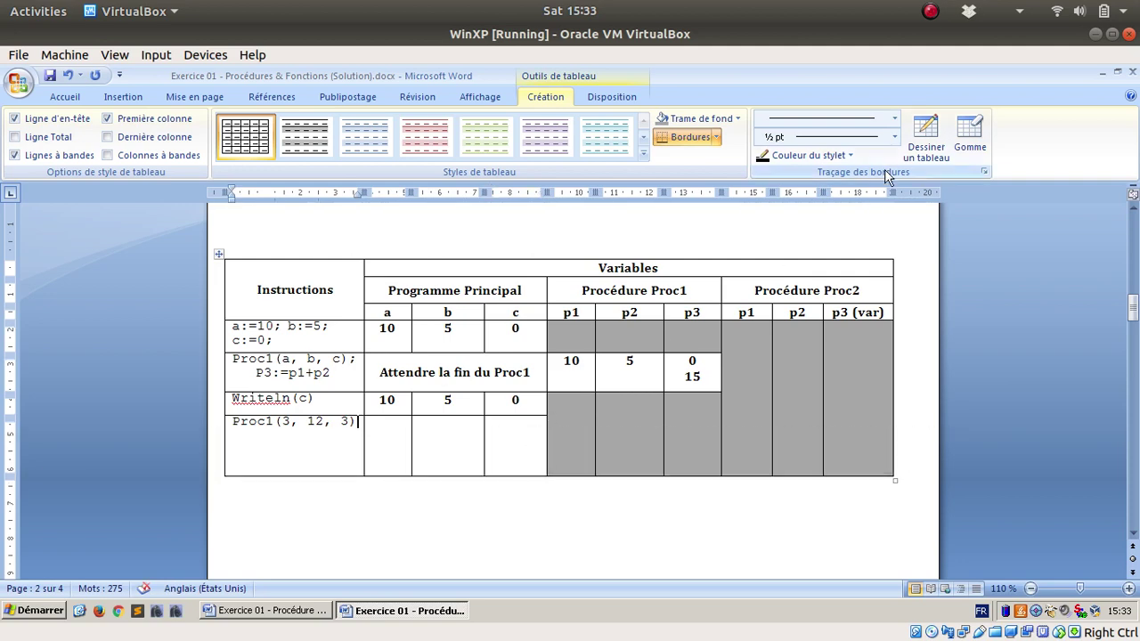
left_click(926, 138)
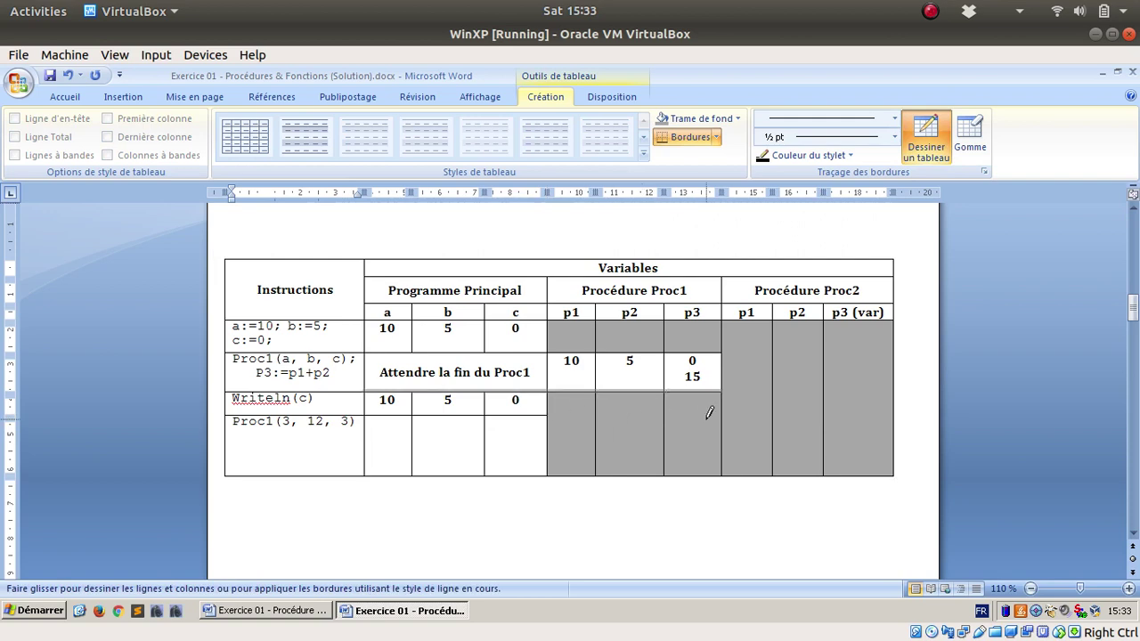
mouse_move(709, 413)
left_mouse_down()
mouse_move(646, 410)
mouse_move(567, 436)
mouse_move(735, 453)
mouse_move(682, 441)
left_mouse_up()
left_click(924, 143)
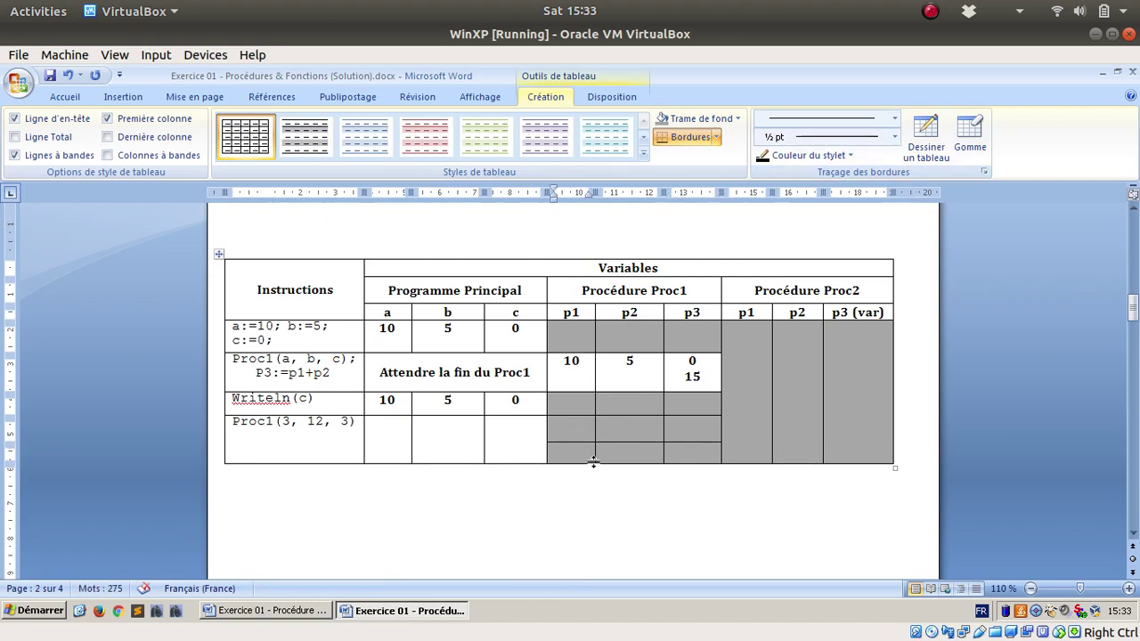
Step: Try to copy the formatting of the white p1 cell containing 10 onto the grey Proc1 cells beside Proc1(3, 12, 3)
left_click_drag(570, 425, 699, 426)
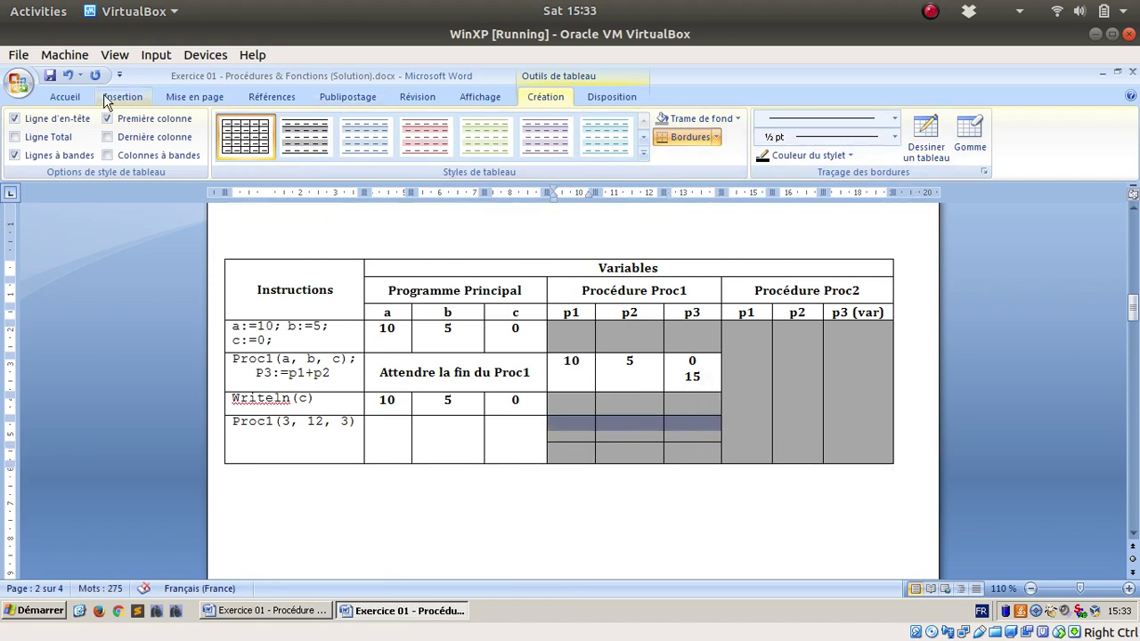
left_click(583, 362)
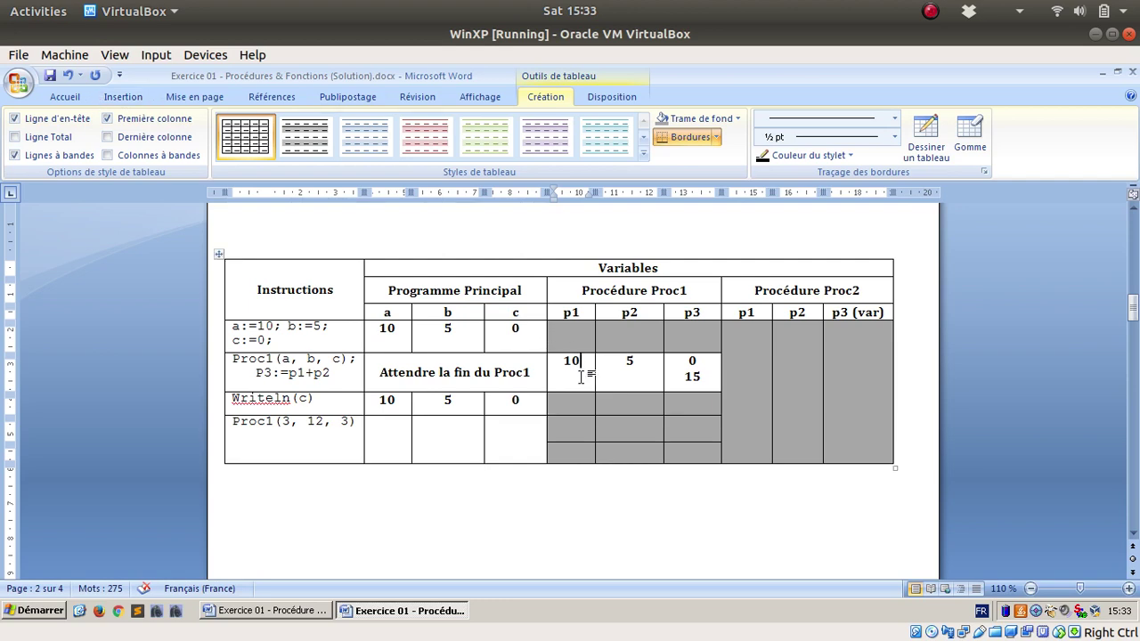
left_click(64, 92)
left_click(51, 156)
left_click_drag(570, 426, 695, 430)
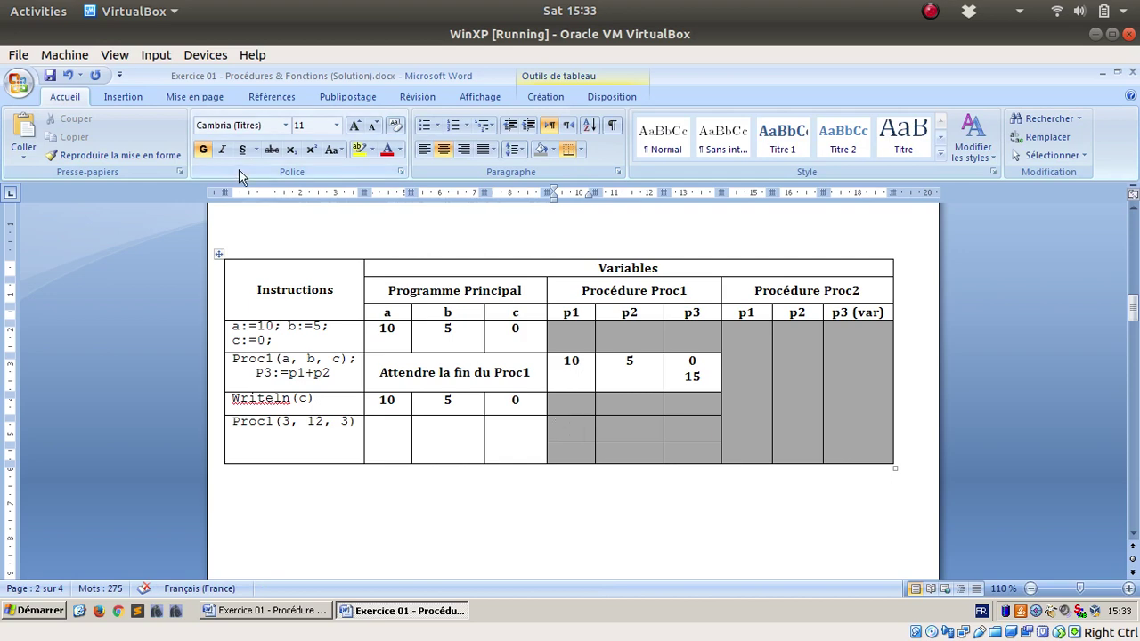
Step: Shade the p1, p2 and p3 cells of Procédure Proc1 beside Proc1(3, 12, 3) white
left_click(553, 151)
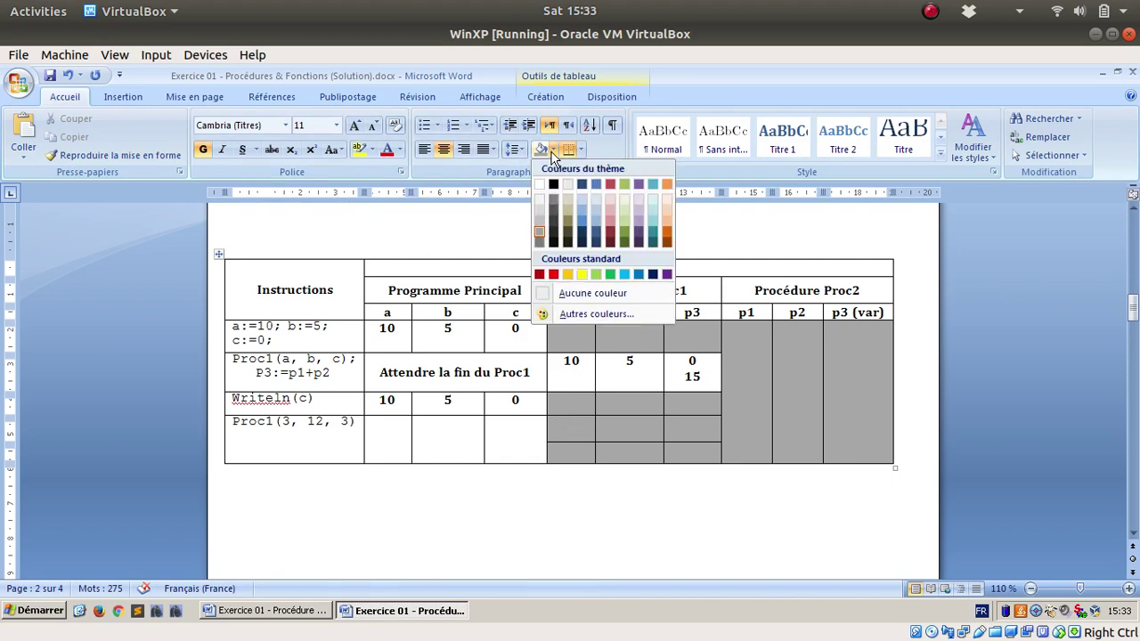
left_click(539, 185)
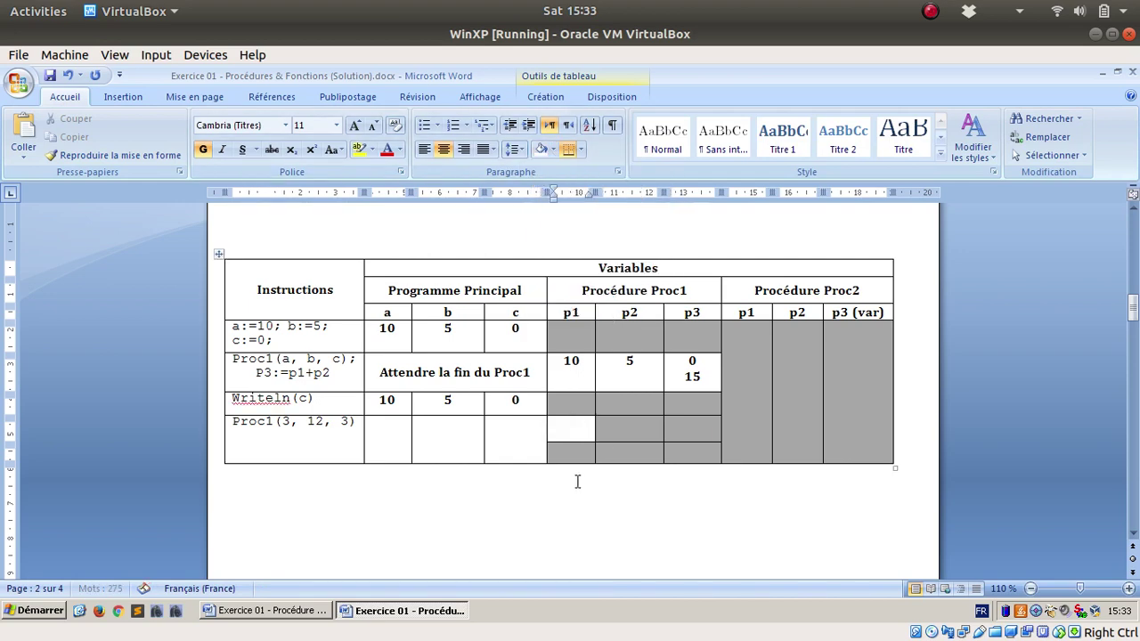
left_click_drag(587, 425, 707, 428)
left_click(541, 149)
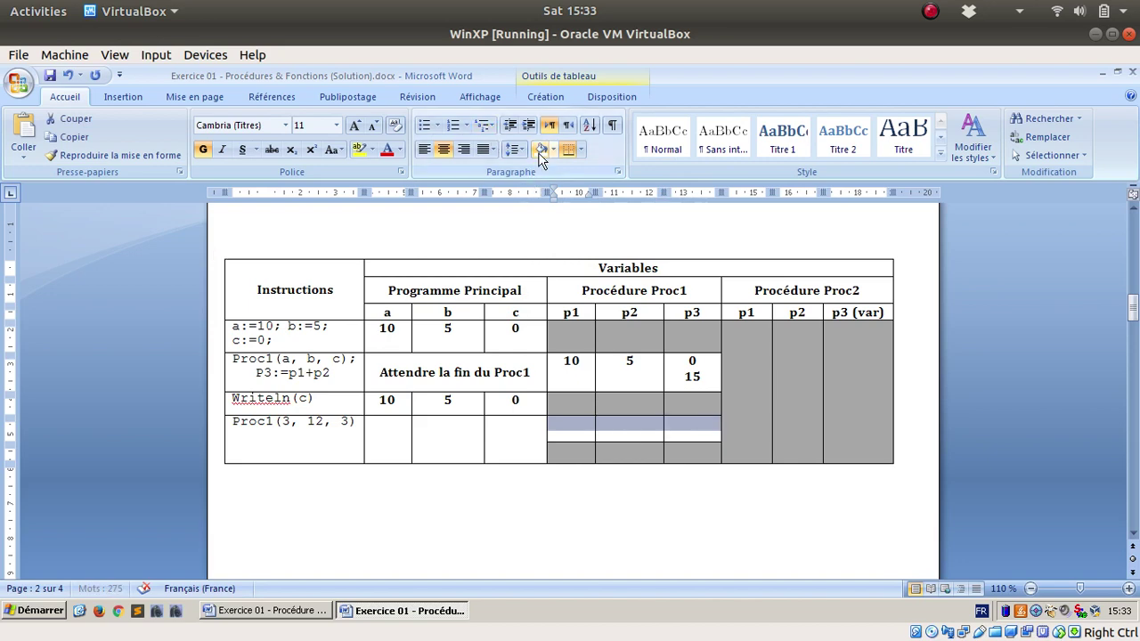
Step: Draw a horizontal border across the a, b and c cells of the Proc1(3, 12, 3) row, level with the white Proc1 cells' lower edge
left_click(594, 98)
left_click(545, 97)
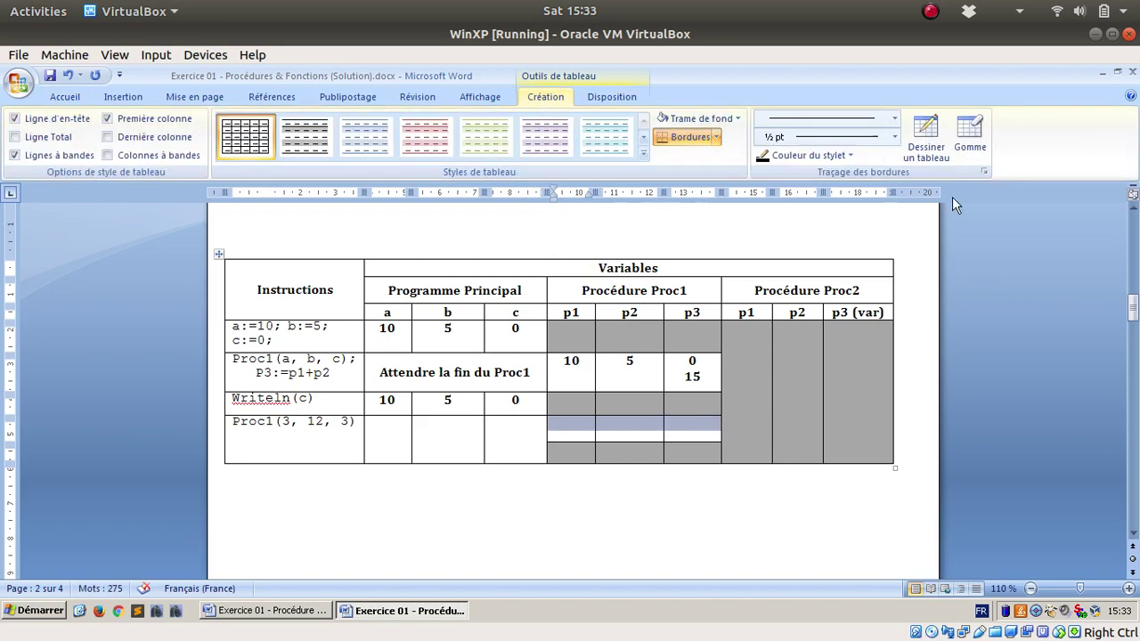
left_click(922, 143)
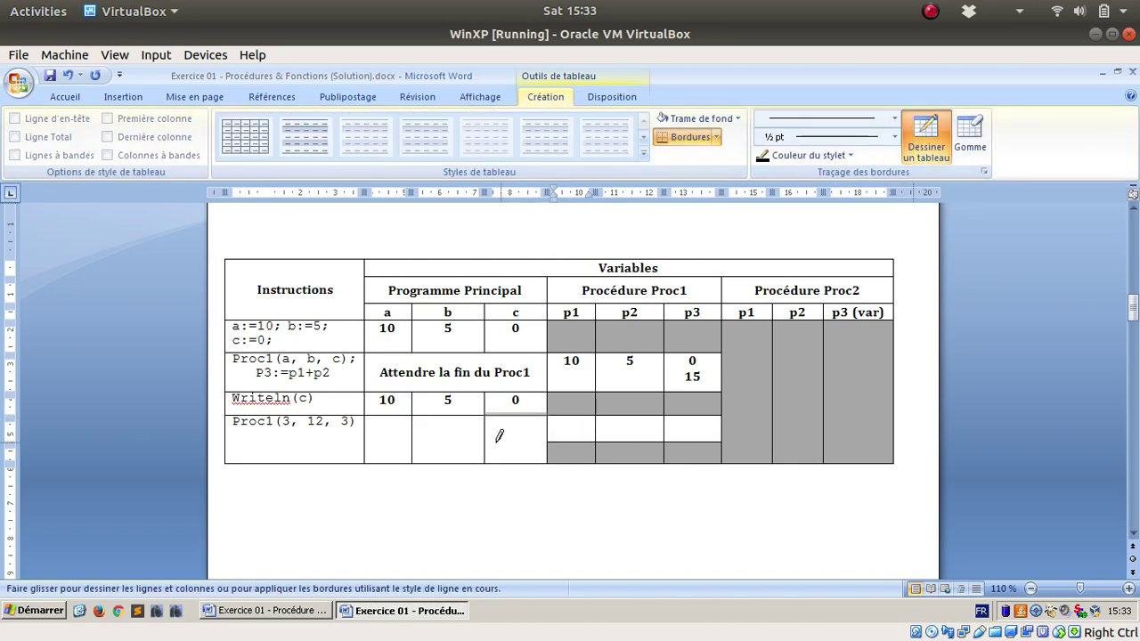
mouse_move(415, 440)
left_mouse_down()
mouse_move(376, 441)
mouse_move(472, 441)
mouse_move(385, 424)
left_mouse_up()
key("Escape")
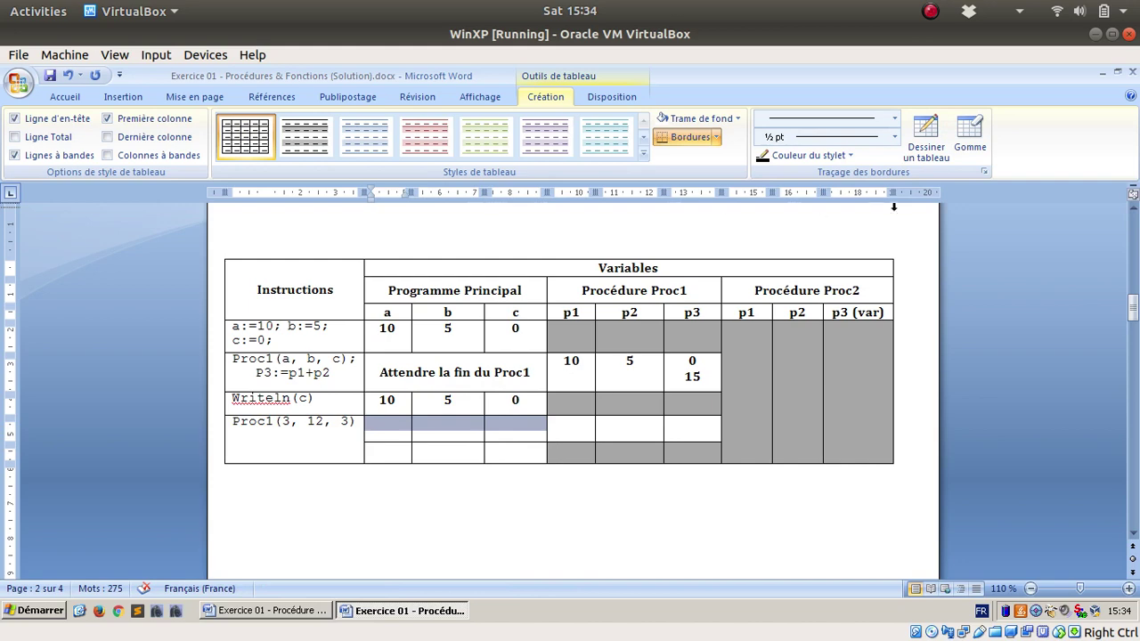
Step: Draw a horizontal border across the Instructions cell below Proc1(3, 12, 3), aligned with the border of the neighbouring cells
left_click(927, 133)
left_click_drag(259, 438, 232, 438)
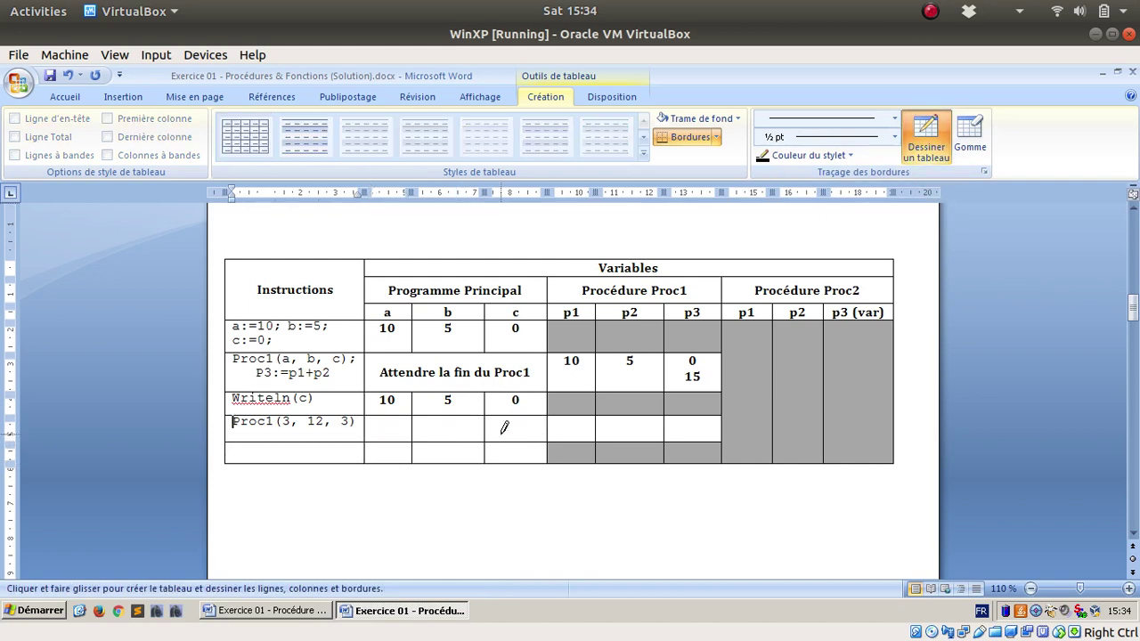
key("Escape")
Step: Merge the a, b and c cells of the Proc1(3, 12, 3) row and centre the merged cell's content horizontally and vertically
left_click_drag(503, 424, 383, 424)
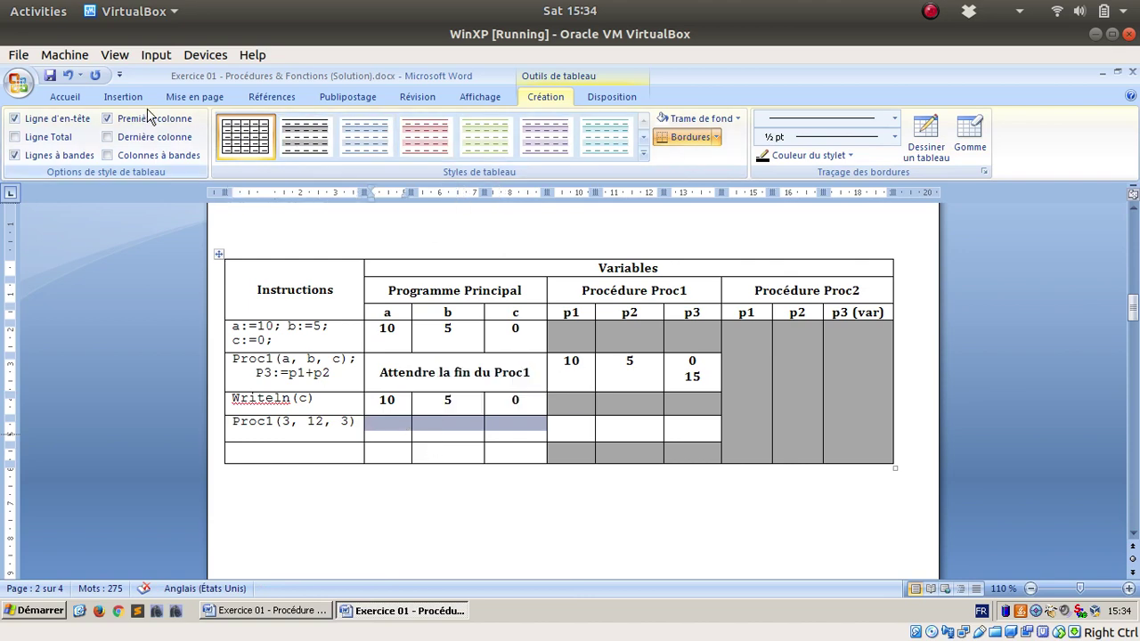
left_click(69, 97)
right_click(508, 424)
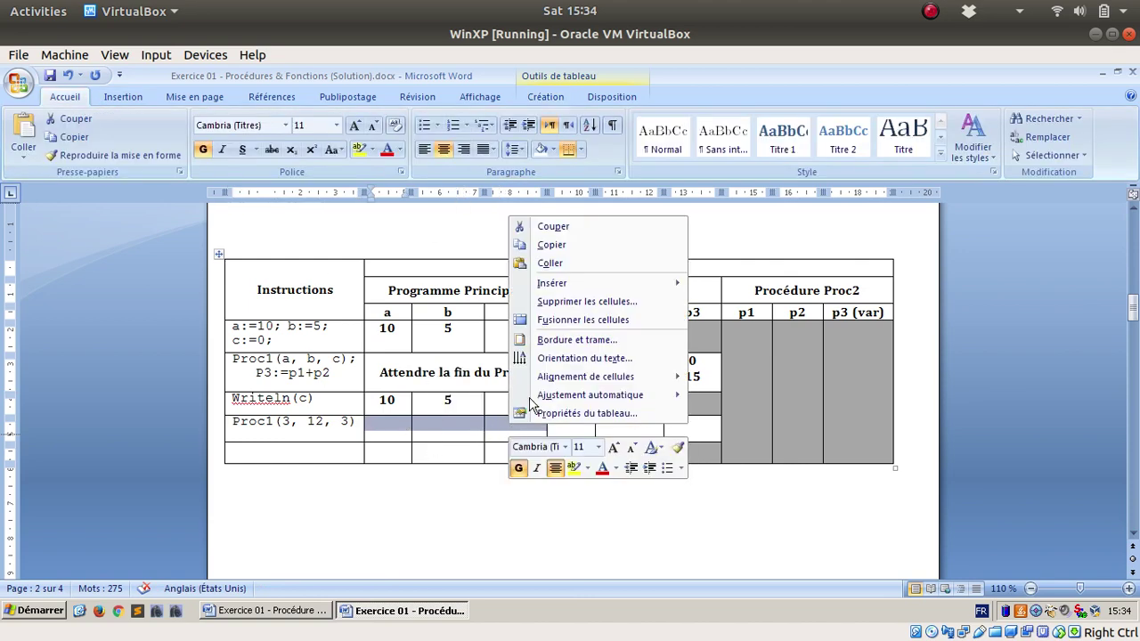
left_click(593, 321)
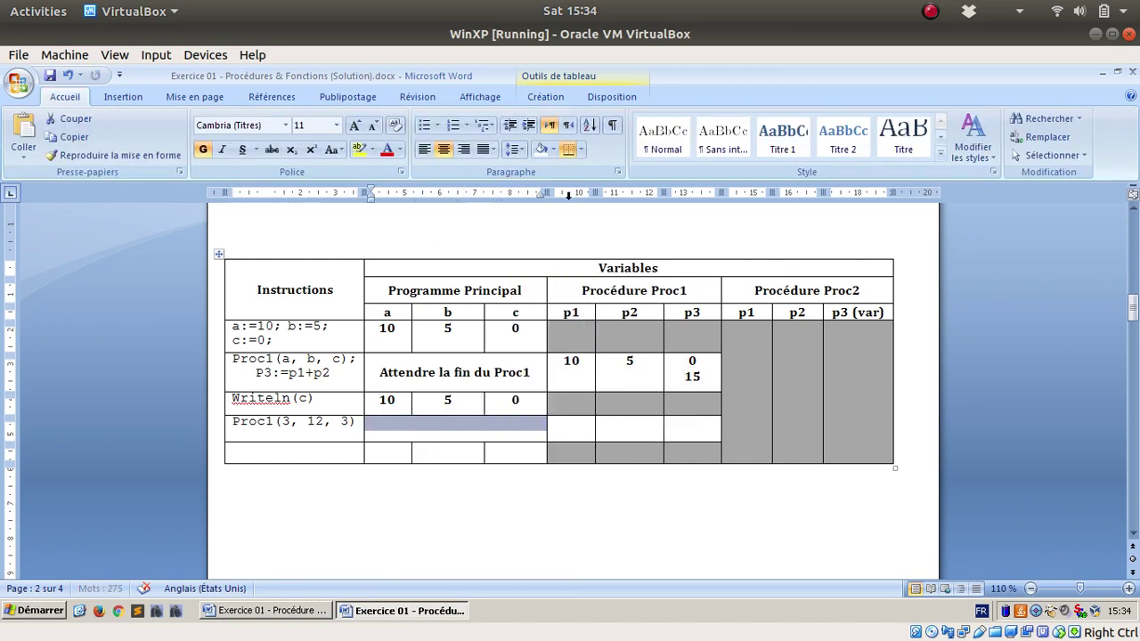
left_click(561, 98)
scroll(841, 159, "down", 1)
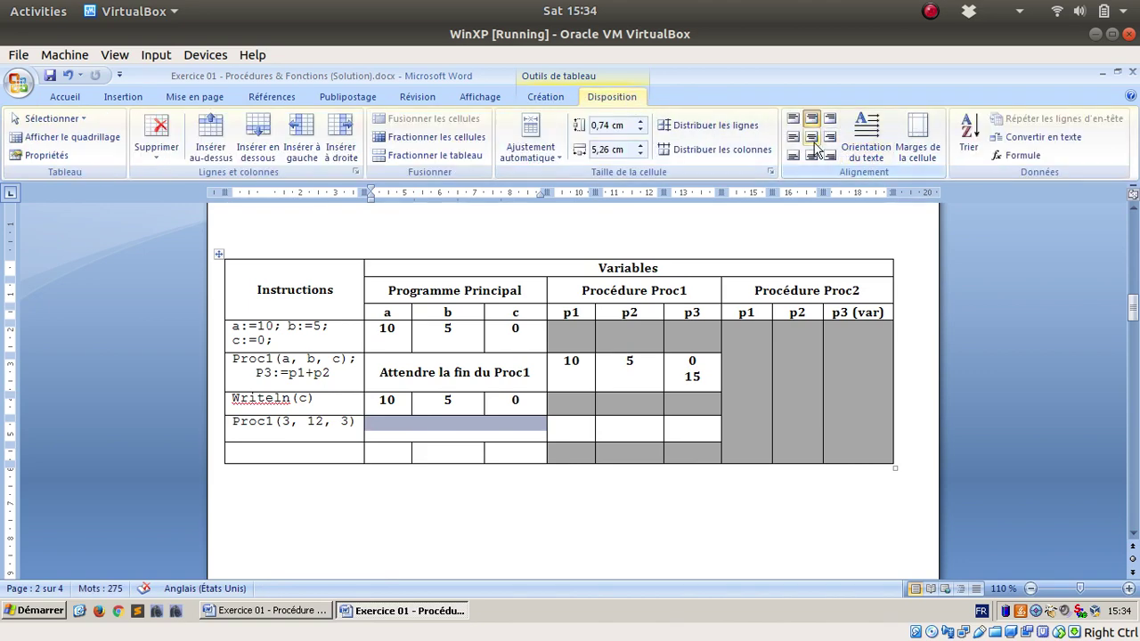
left_click(811, 136)
Step: Copy the text "Attendre la fin du Proc1" from the Proc1(a, b, c) row into the merged cell of the Proc1(3, 12, 3) row
triple_click(399, 387)
key("ctrl+c")
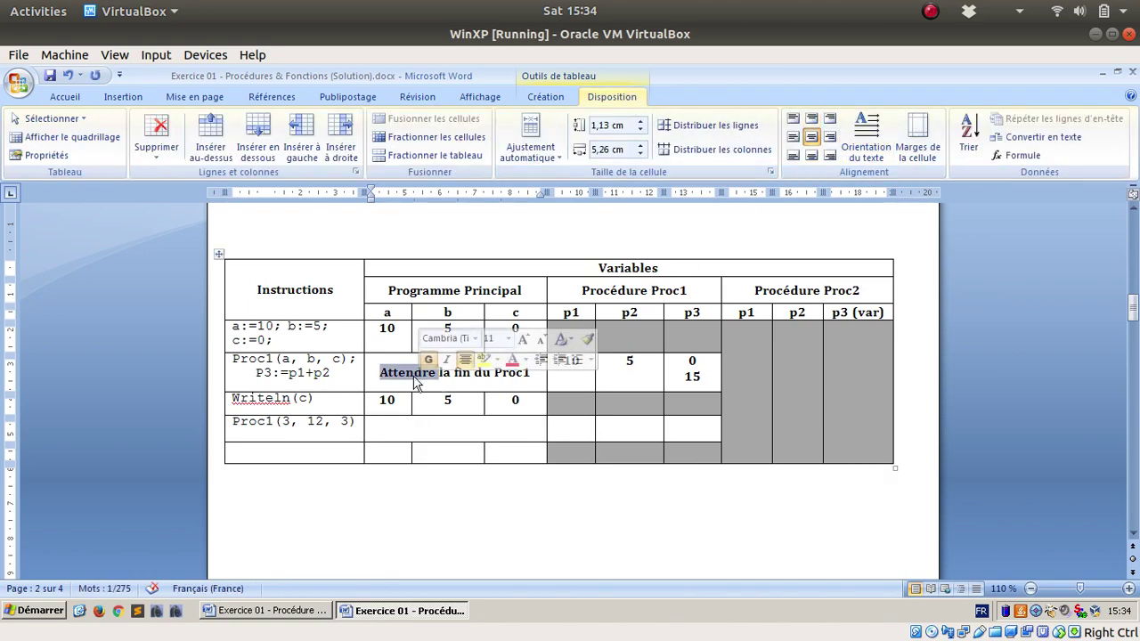
left_click(453, 429)
key("ctrl+v")
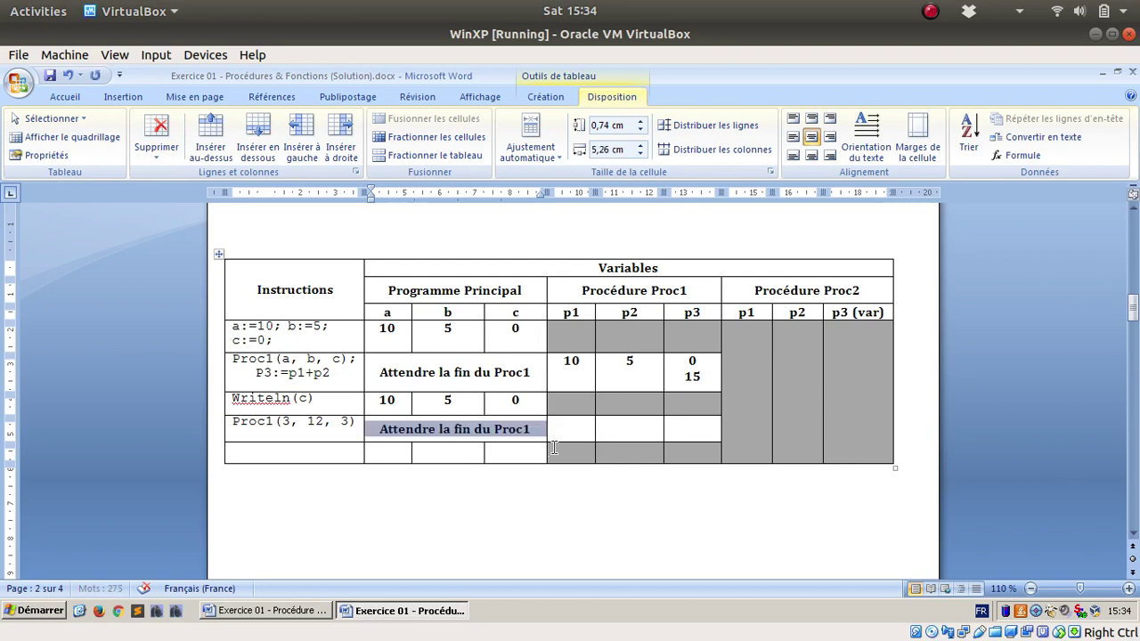
left_click(535, 512)
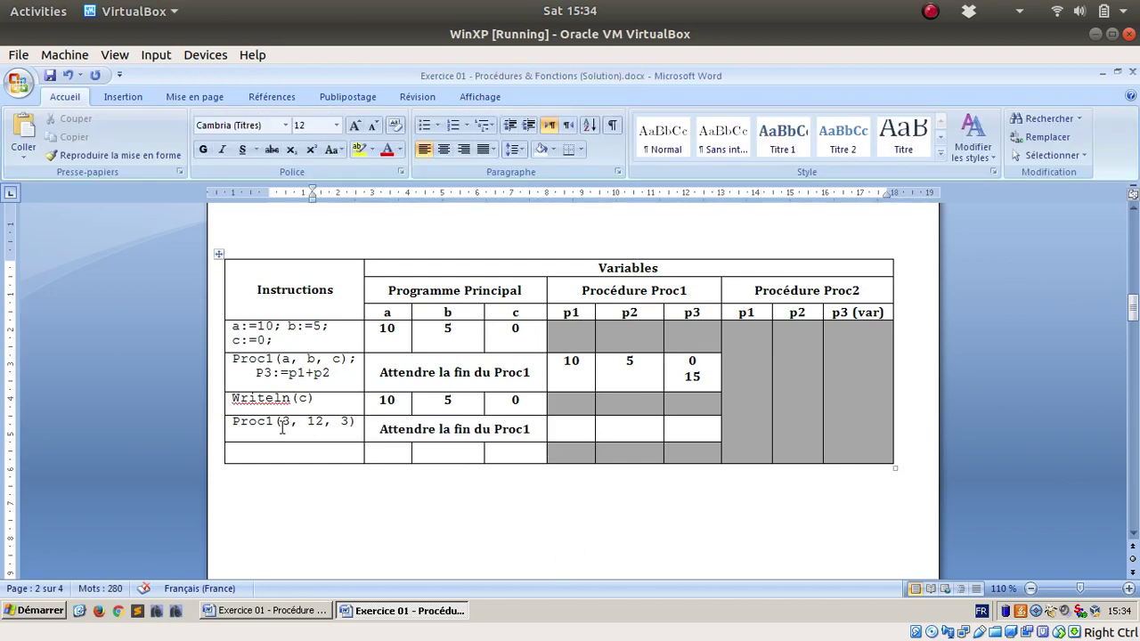
Step: Enter 3, 12 and 3 in the p1, p2 and p3 cells of Procédure Proc1 in the Proc1(3, 12, 3) row
left_click(569, 428)
type("3")
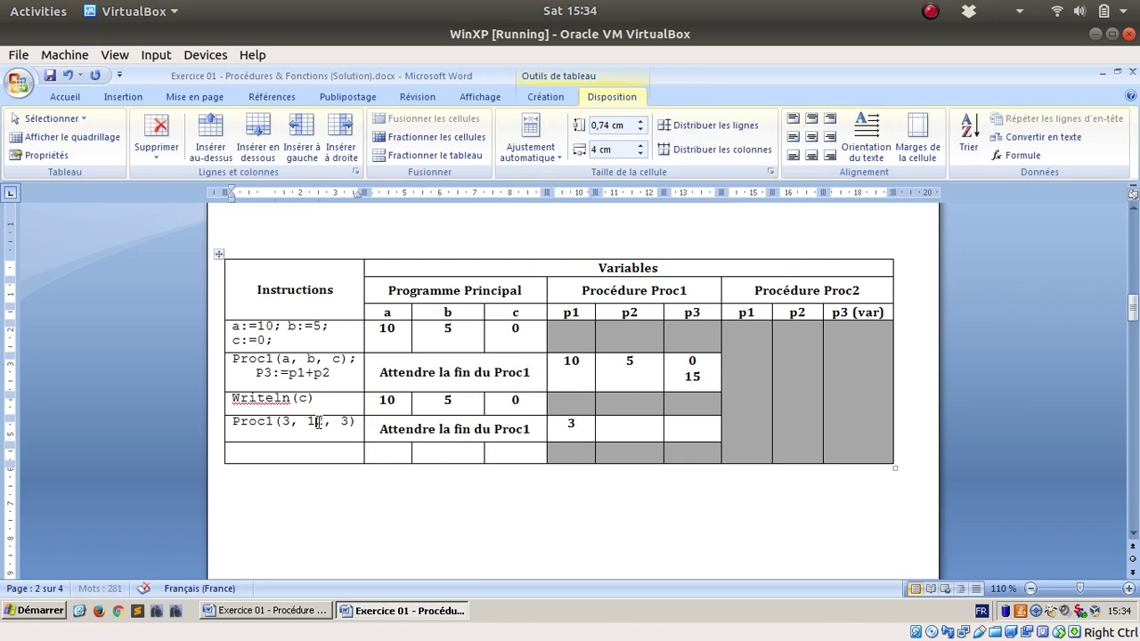
left_click(675, 429)
type("12")
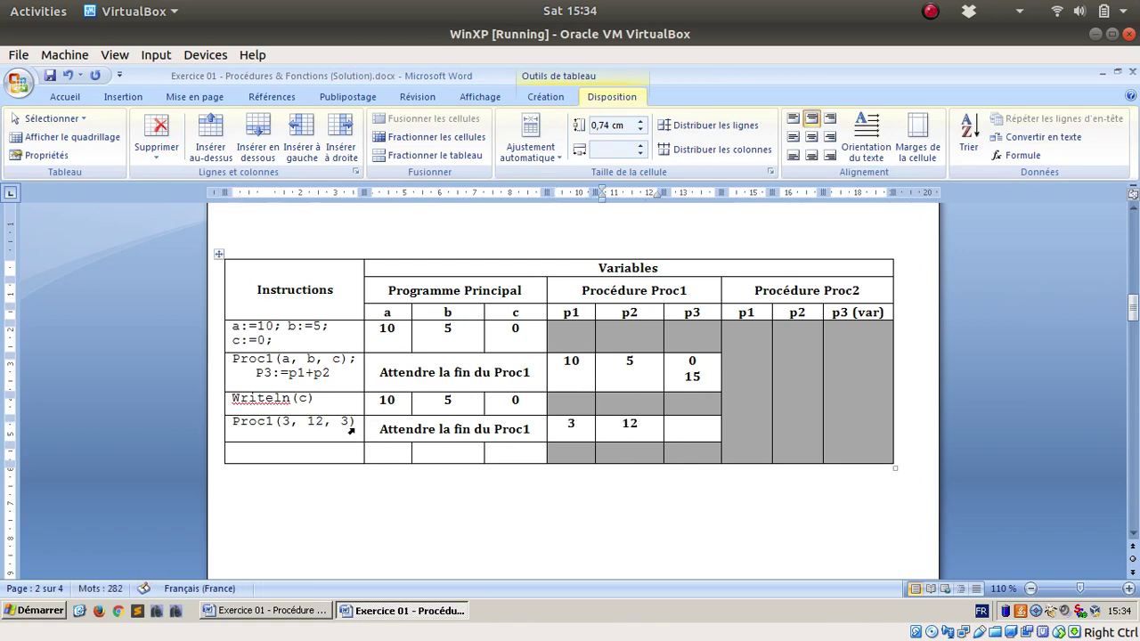
left_click(694, 425)
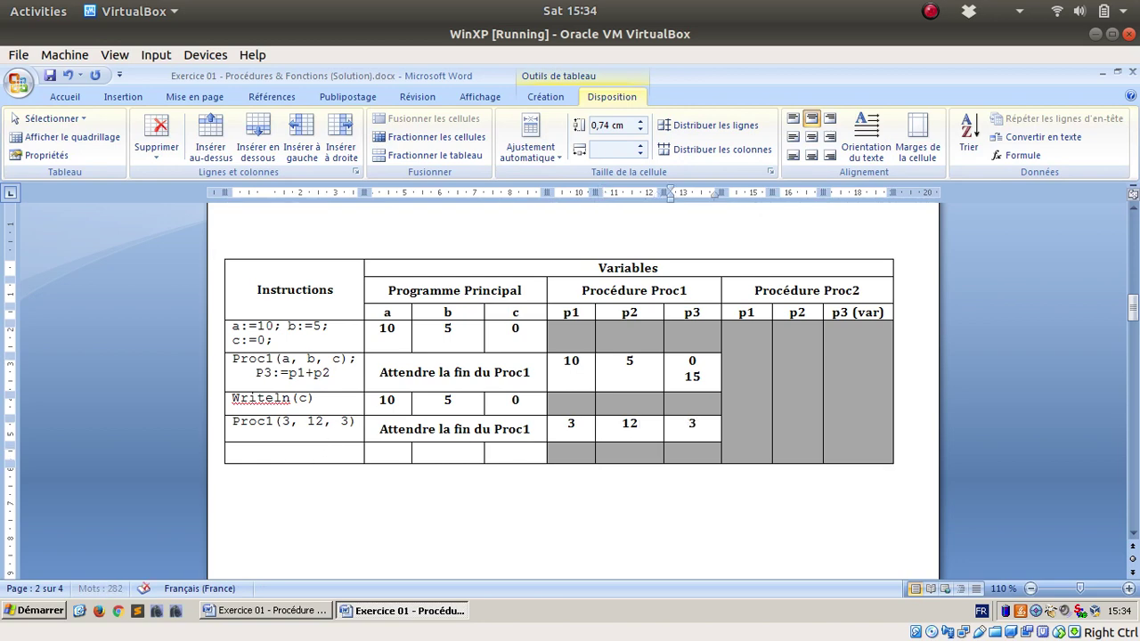
type("3")
Step: Add an indented line "P3 :=P1 +P2" under Proc1(3, 12, 3) in the Instructions cell, with spacing that fits on one line
left_click(354, 424)
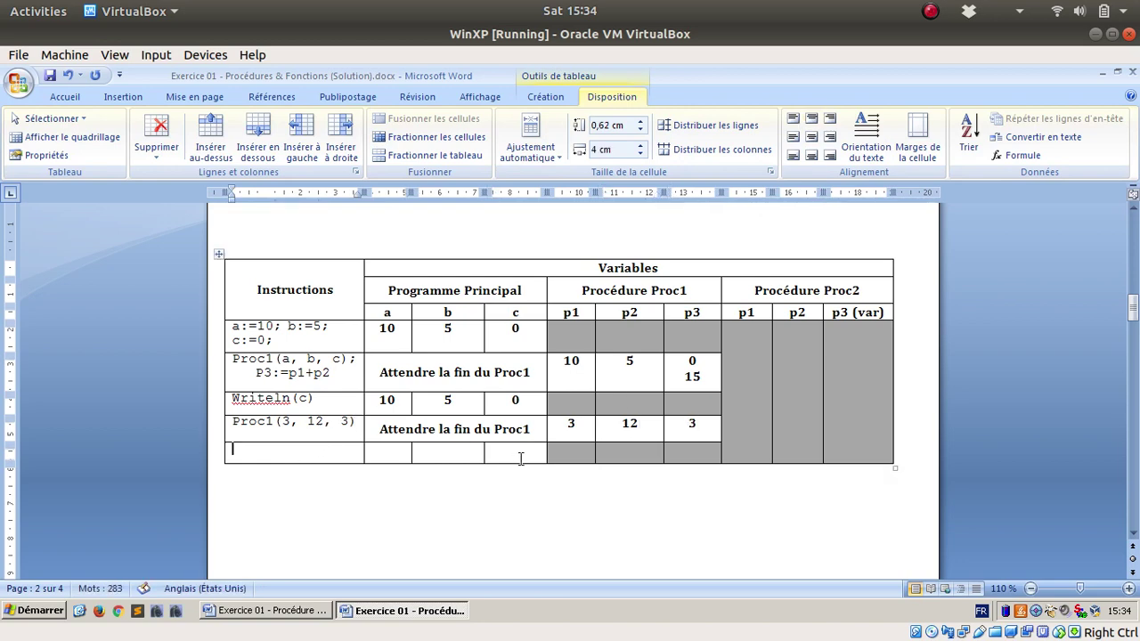
left_click_drag(558, 445, 558, 447)
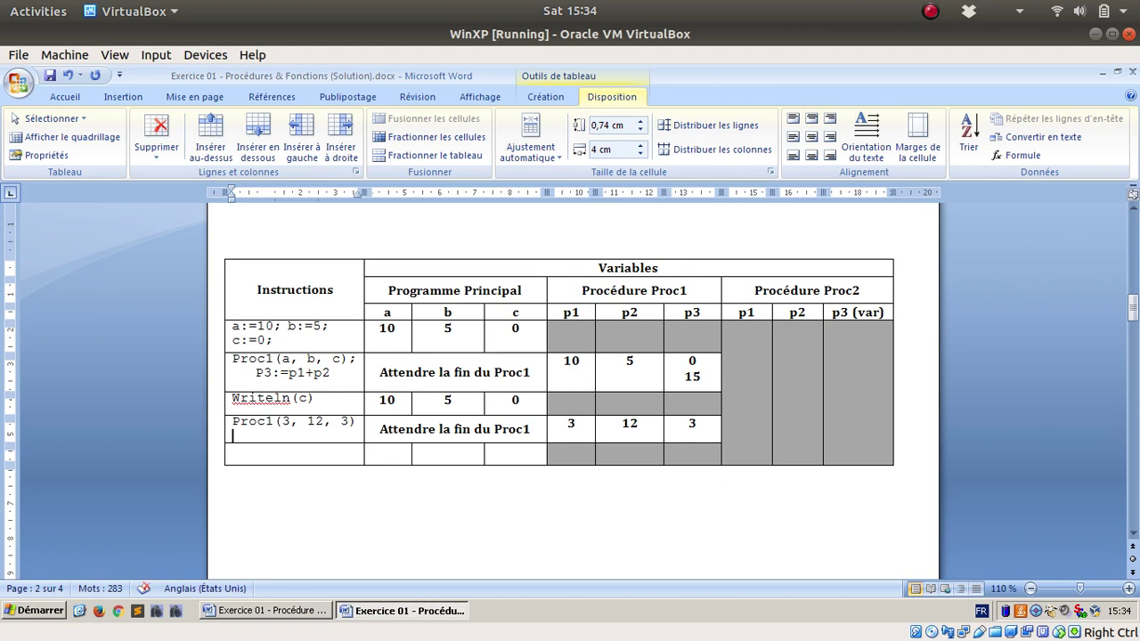
type("P3 := P")
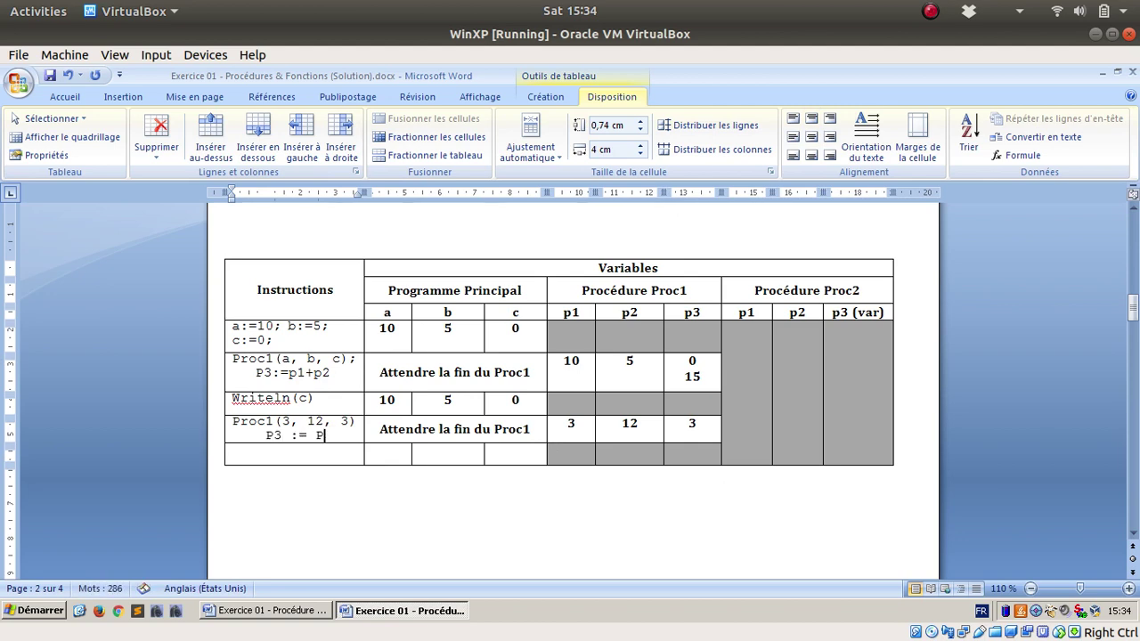
type("1 + P")
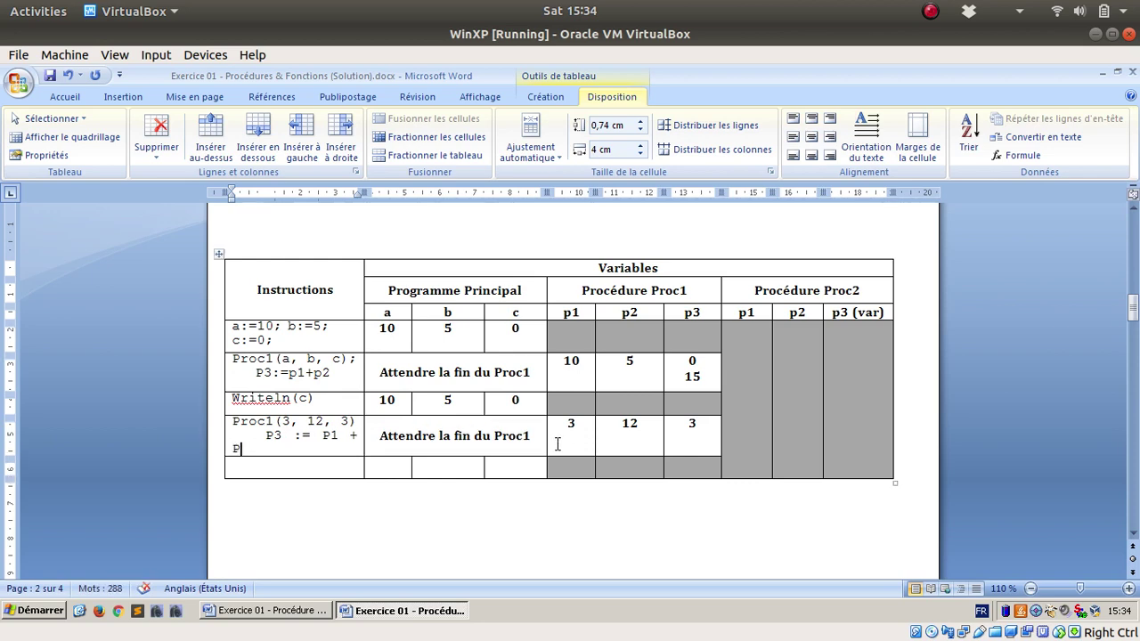
key("BackSpace")
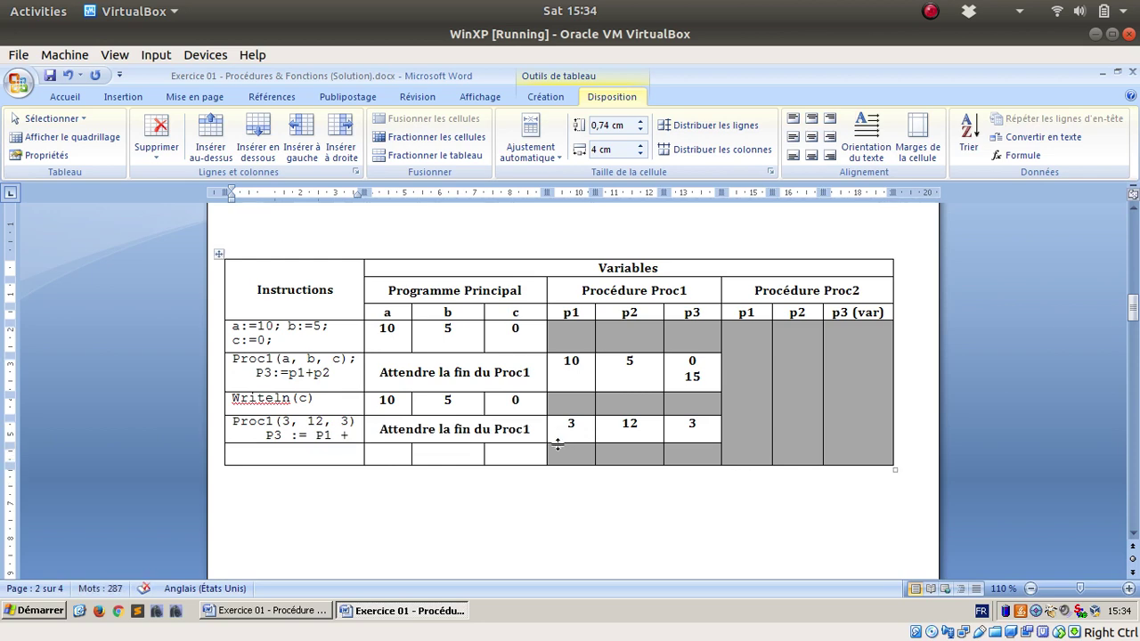
type("P2")
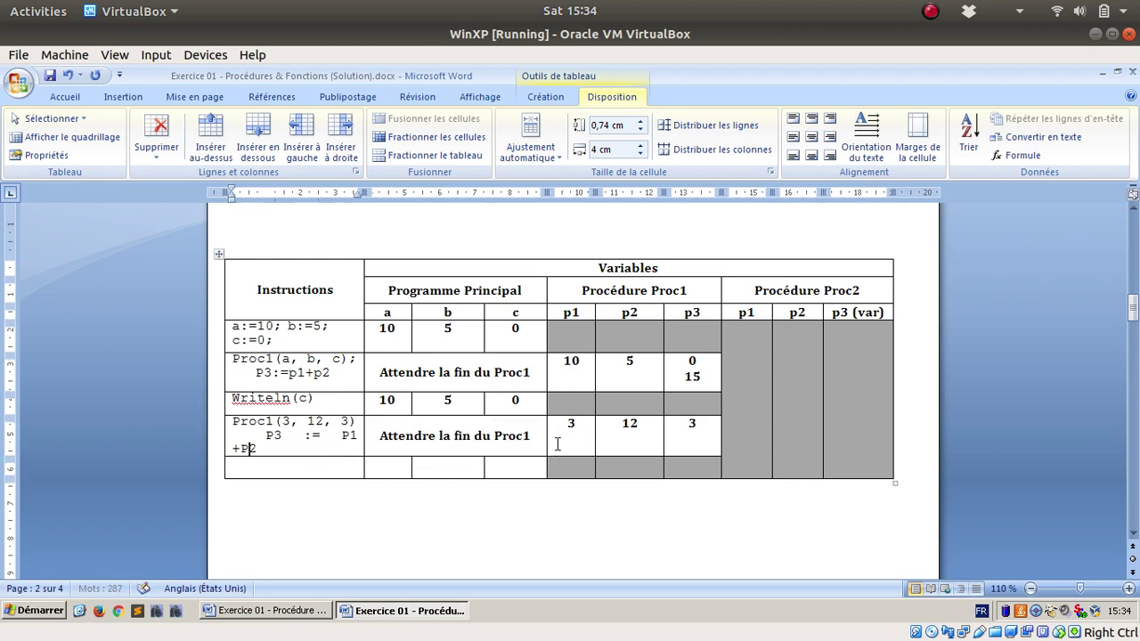
key("BackSpace")
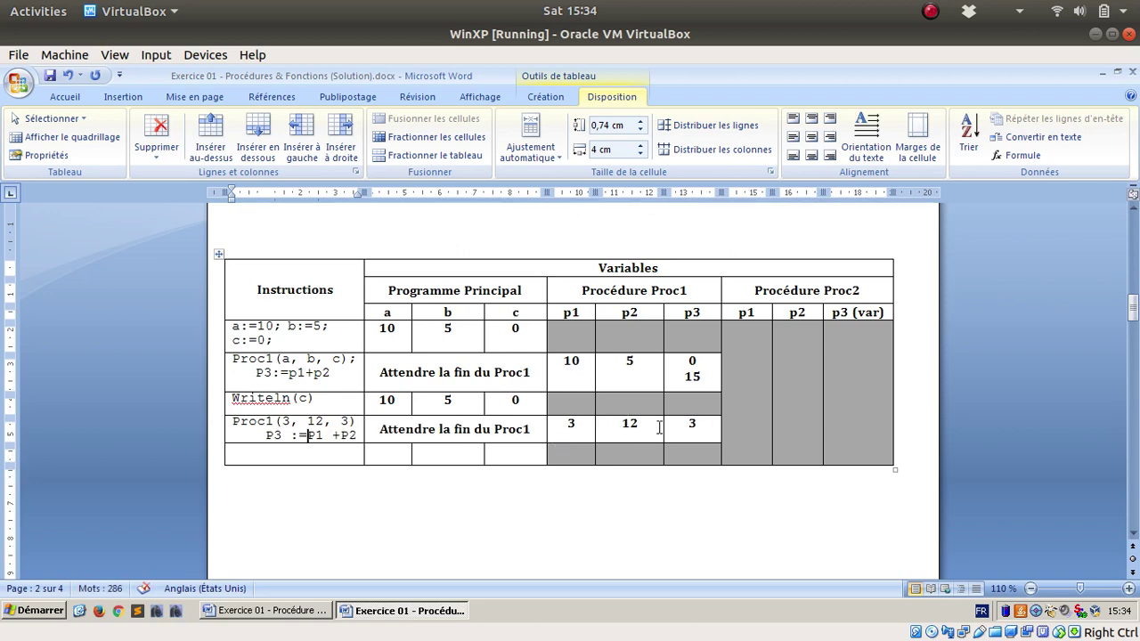
Step: Add the value 15 on a new line under the 3 in the Proc1 p3 cell of the Proc1(3, 12, 3) row
left_click(693, 424)
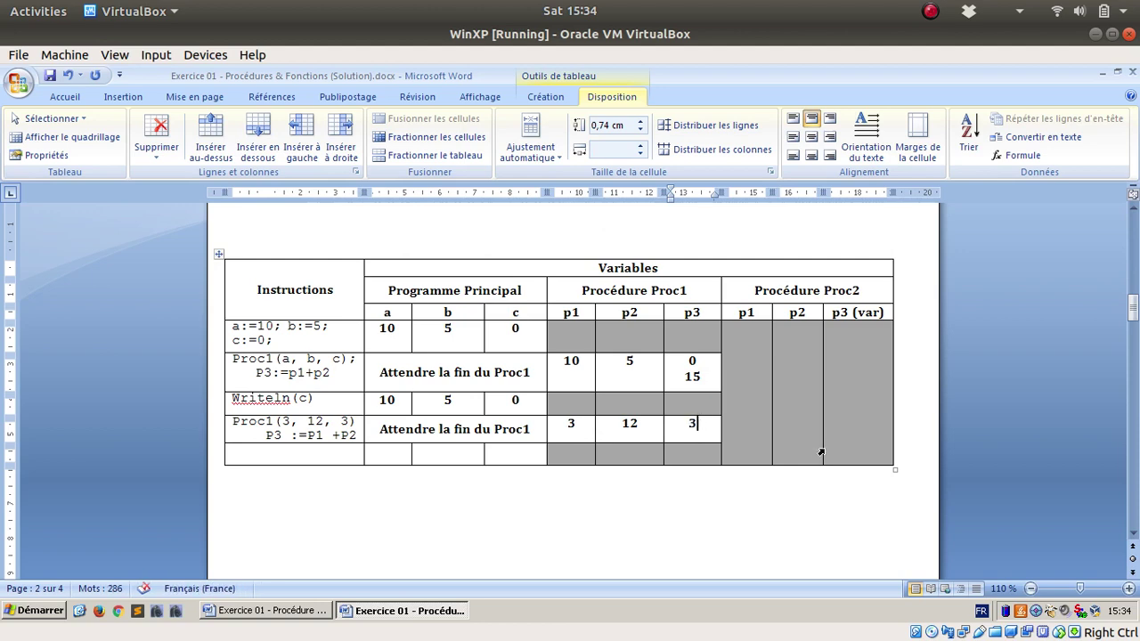
key("Return")
type("15")
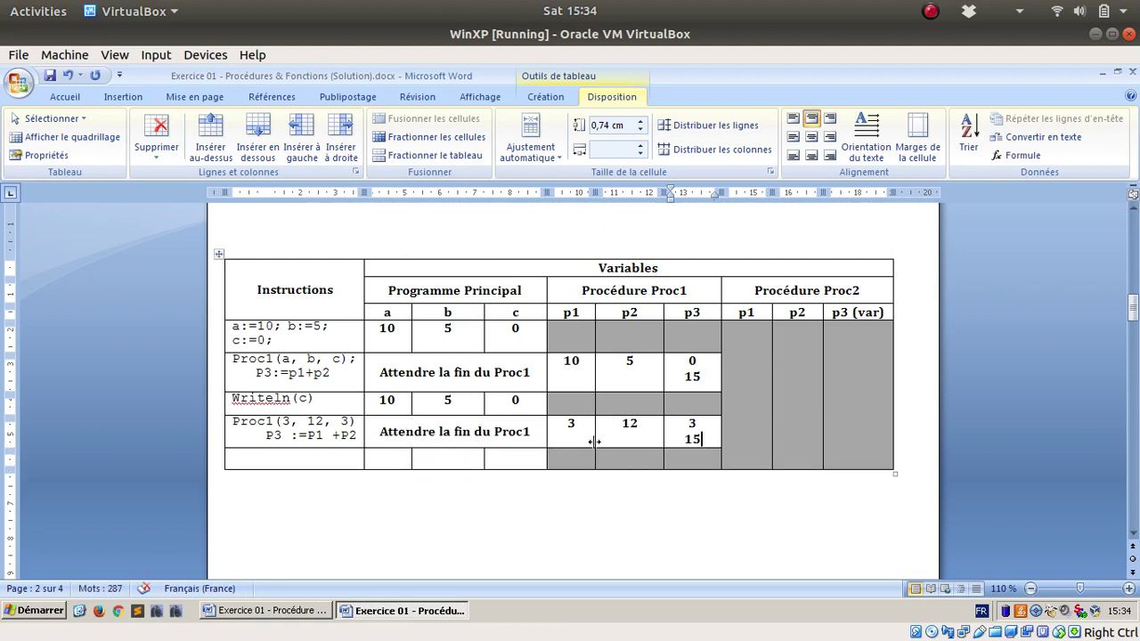
Step: Fill the table's last row with the instruction "Write (c)" and the values 10, 5 and 0 for a, b and c
left_click(318, 459)
type("write")
type("c)")
key("Tab")
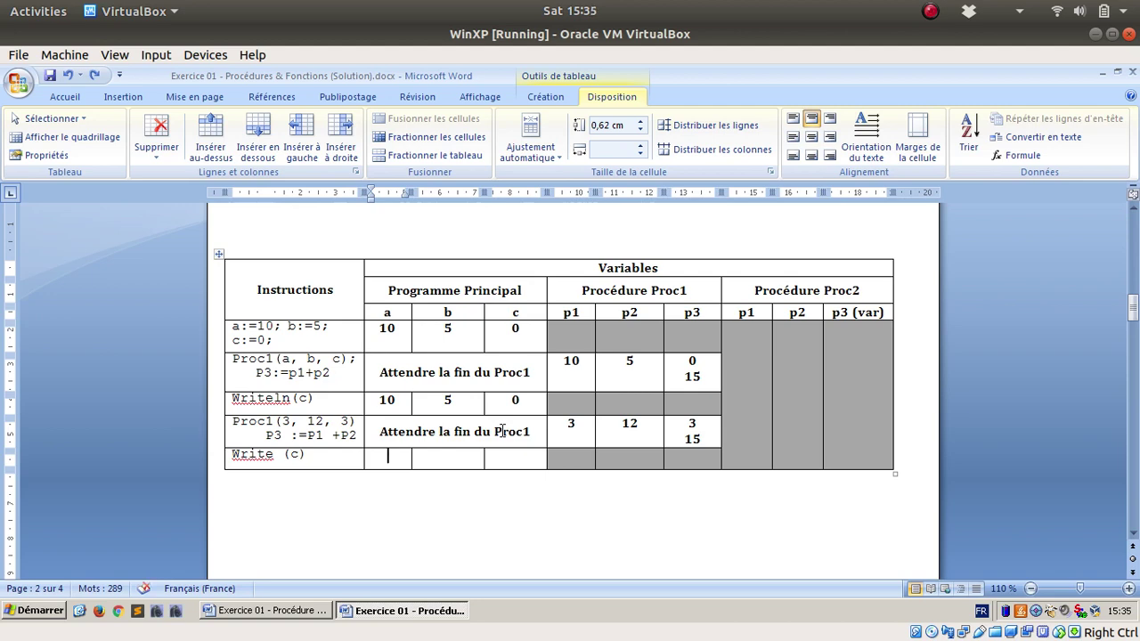
type("10")
key("Tab")
type("5")
key("Tab")
type("0")
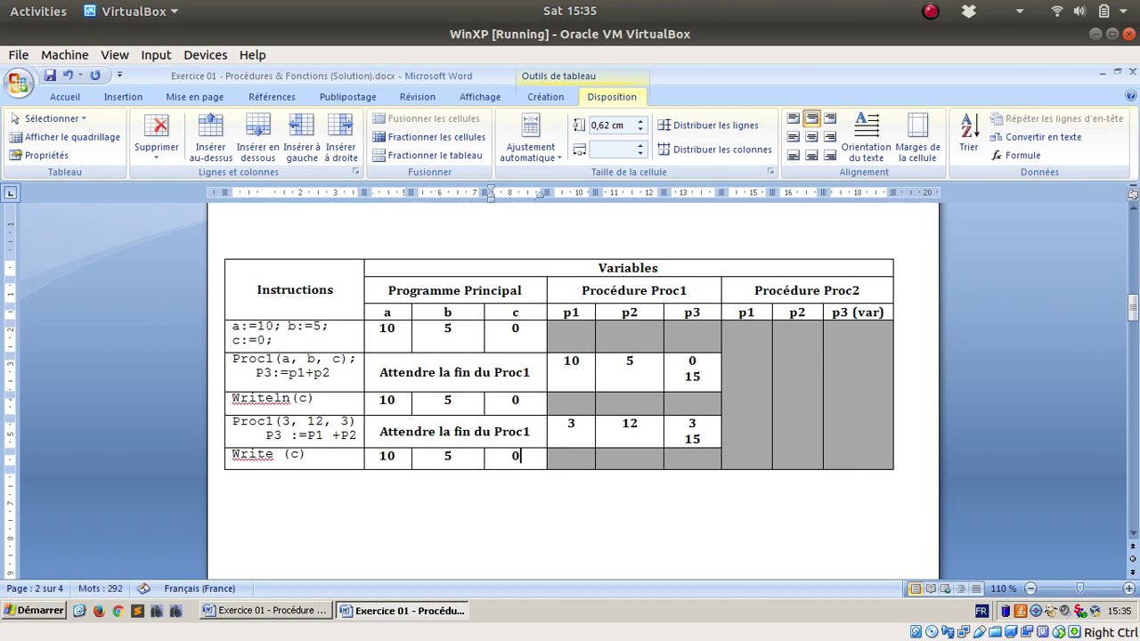
left_click(350, 431)
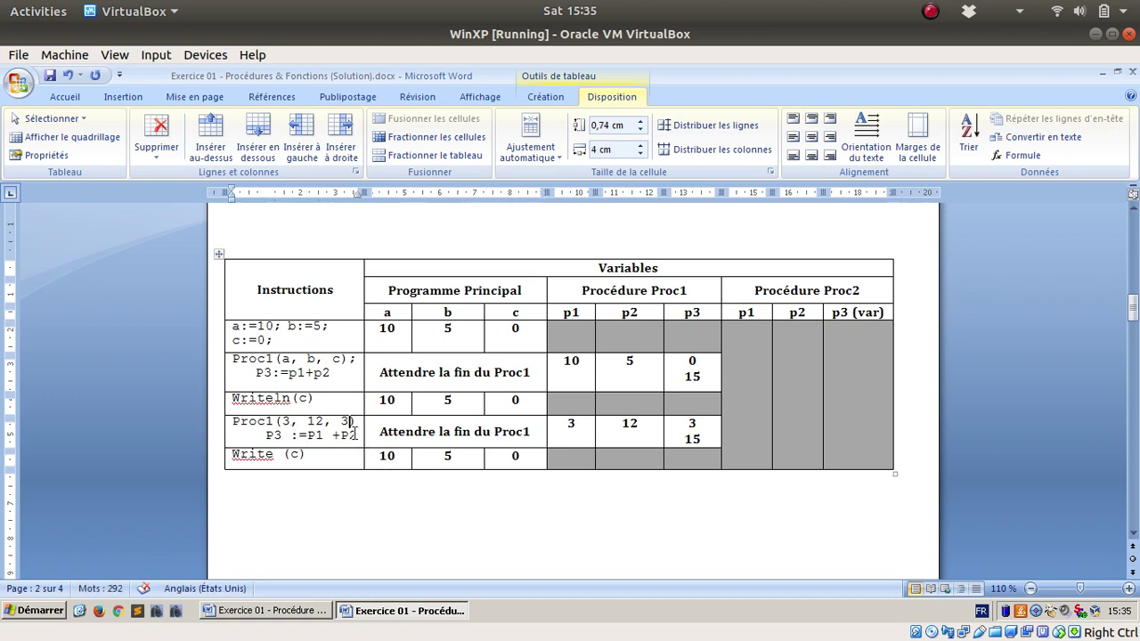
left_click(332, 372)
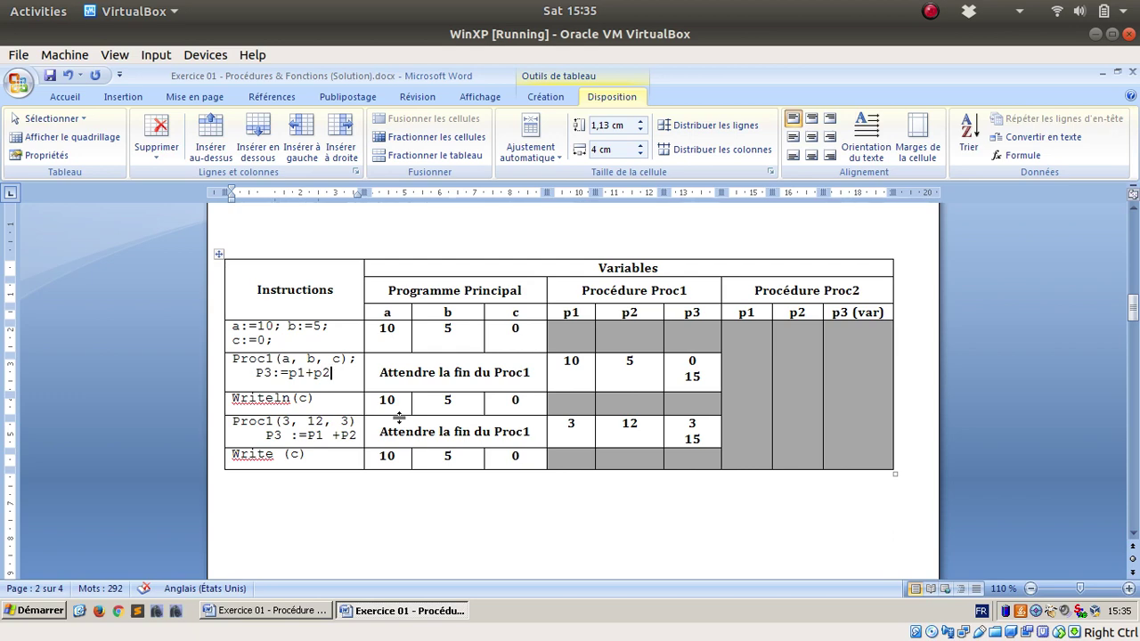
Step: Copy the whole input, processing and output variables diagram from page 4 and paste it below the trace table on page 2
scroll(538, 471, "down", 15)
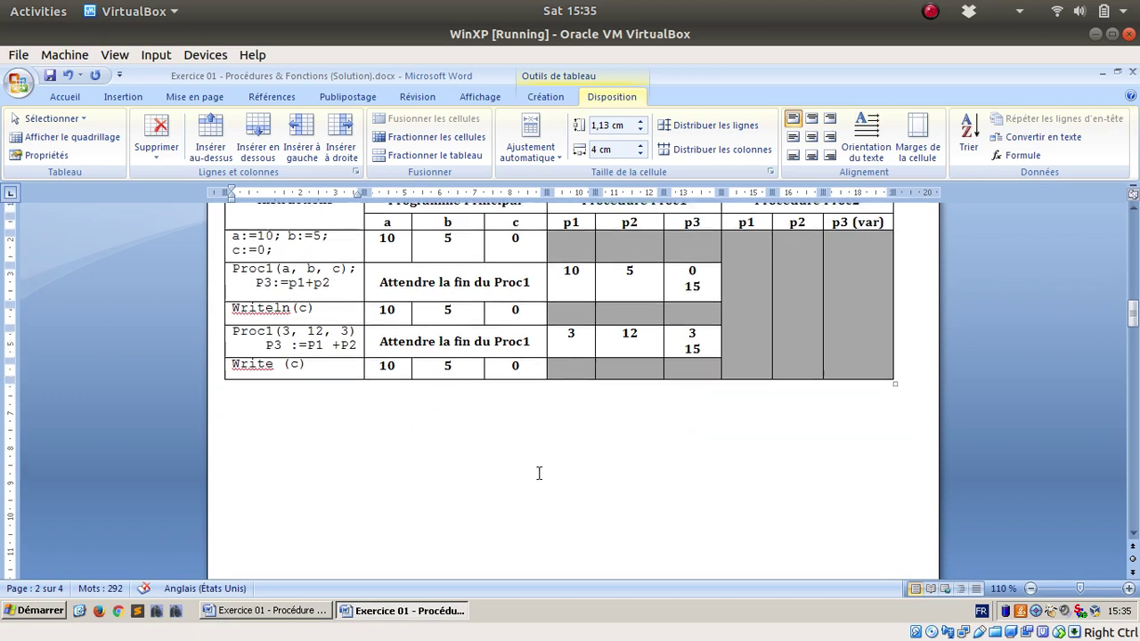
scroll(538, 470, "down", 10)
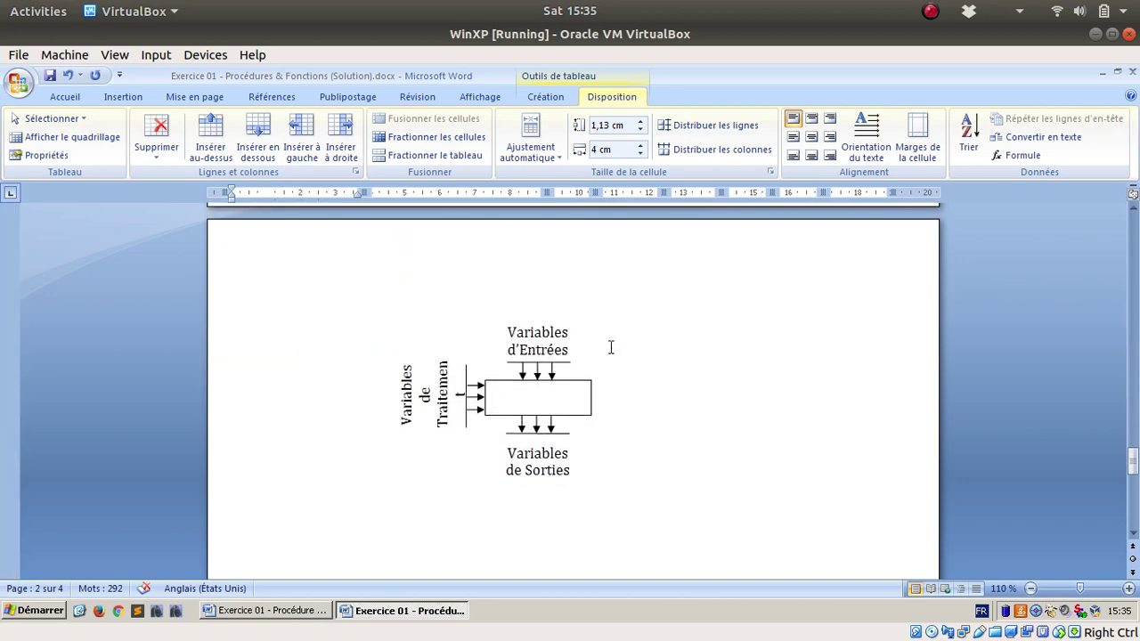
left_click(630, 326)
left_click(1051, 155)
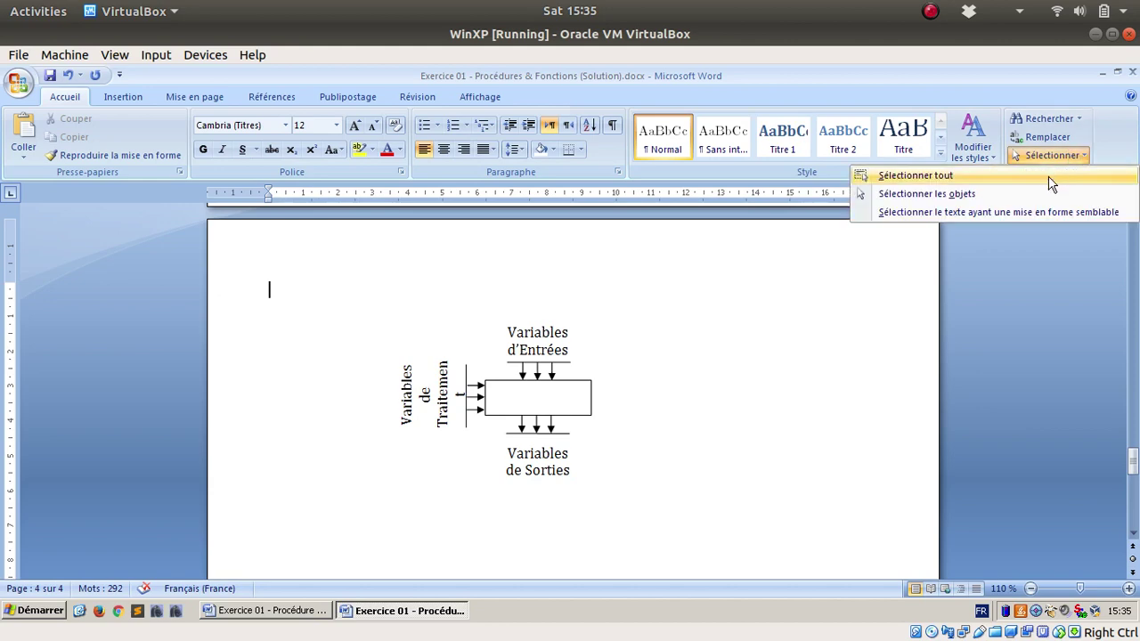
left_click(992, 190)
left_click_drag(308, 303, 683, 532)
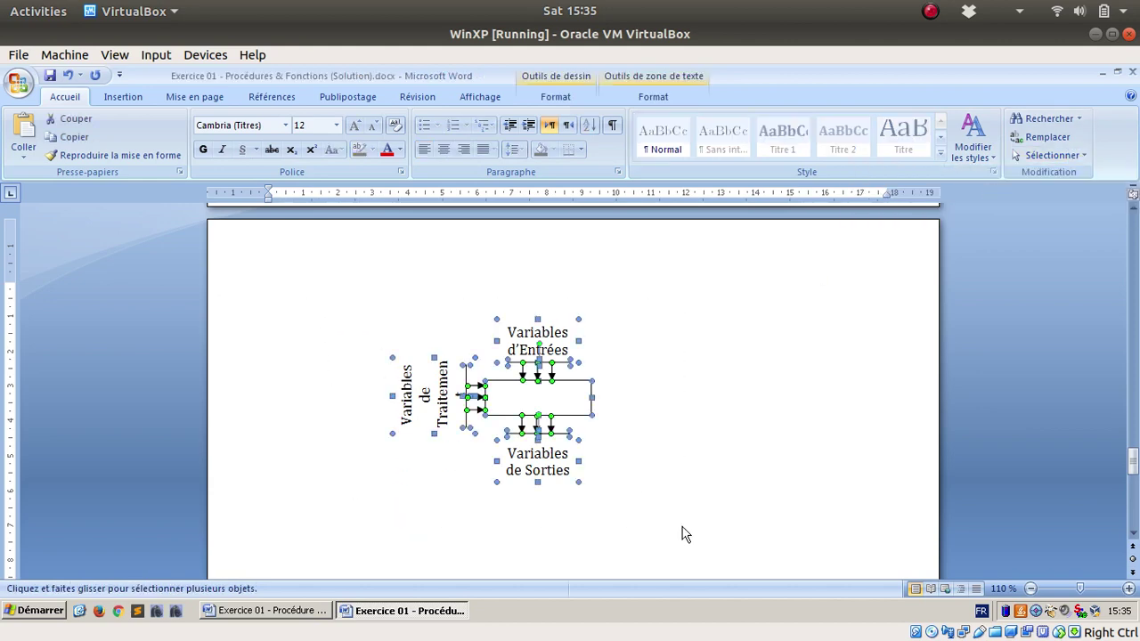
scroll(657, 491, "up", 5)
scroll(655, 457, "up", 3)
scroll(618, 422, "down", 5)
left_click(621, 424)
key("ctrl+v")
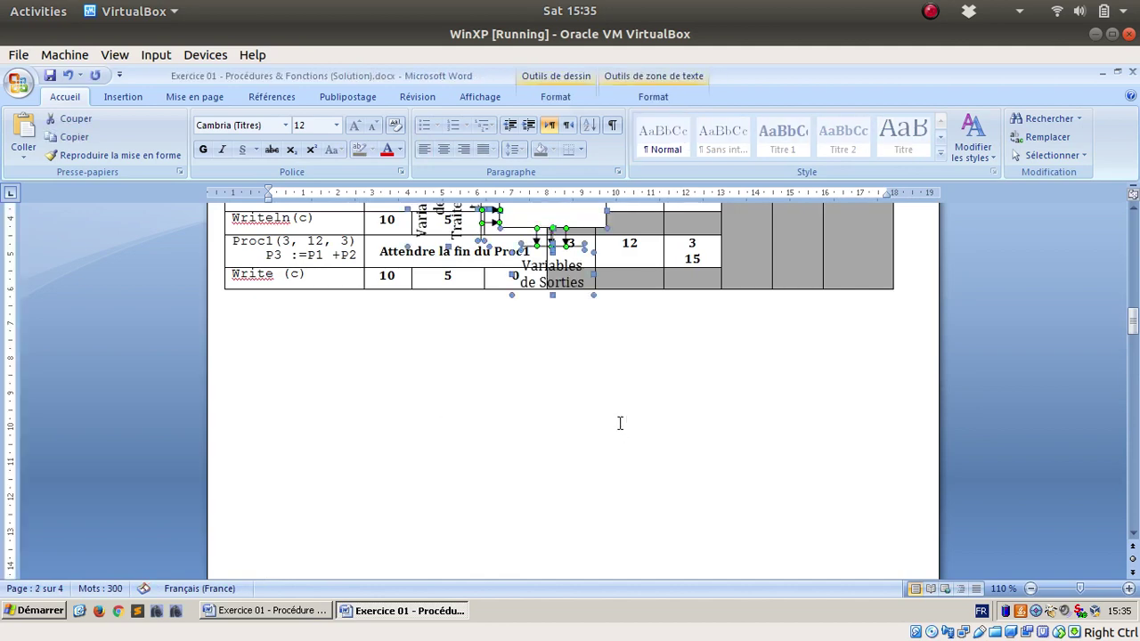
Step: Move the pasted diagram off the trace table into the blank area beneath it
scroll(567, 349, "up", 3)
left_click_drag(579, 365, 631, 560)
scroll(634, 402, "down", 4)
left_click(631, 389)
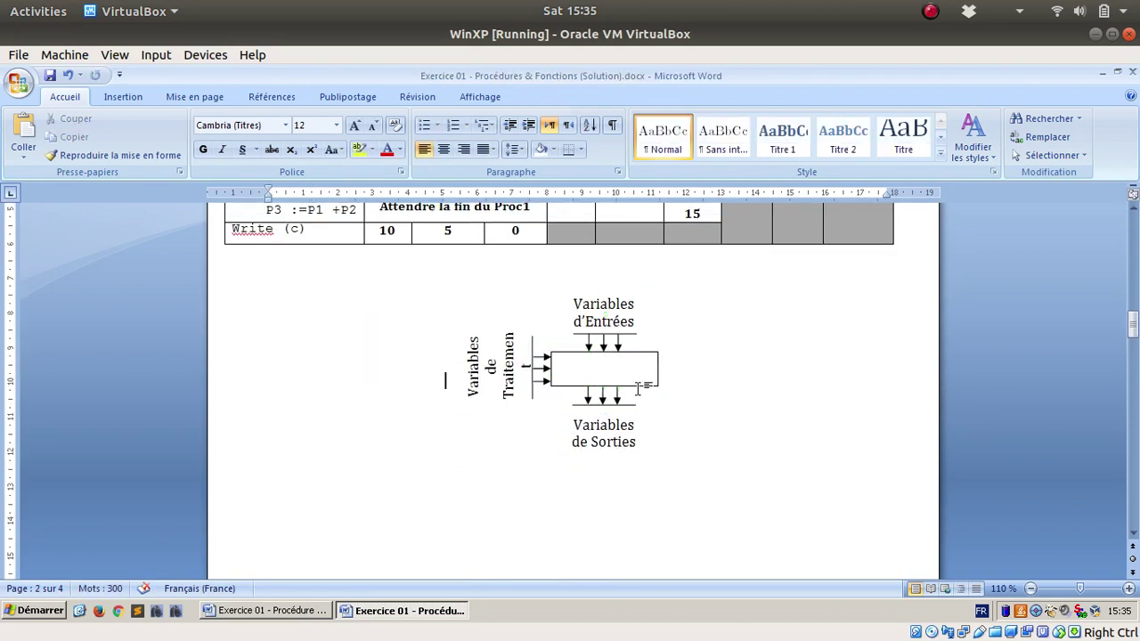
left_click_drag(637, 388, 726, 465)
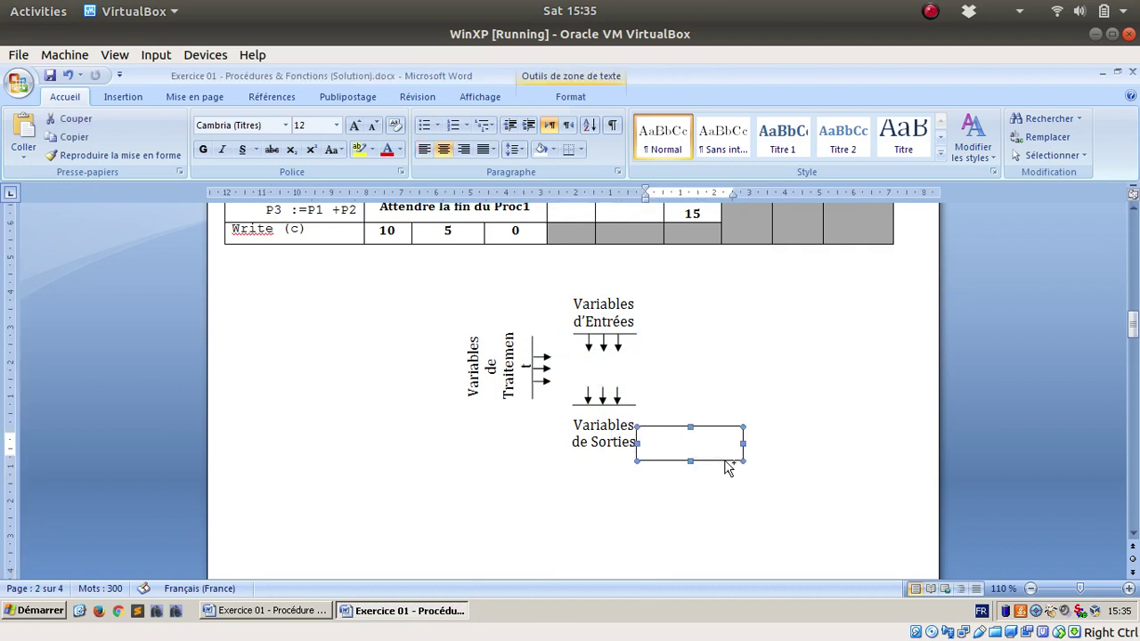
key("ctrl+z")
Step: Select all shapes of the pasted diagram and move them together further down and to the right on the page
left_click(1048, 155)
left_click(1000, 194)
left_click_drag(734, 282, 399, 508)
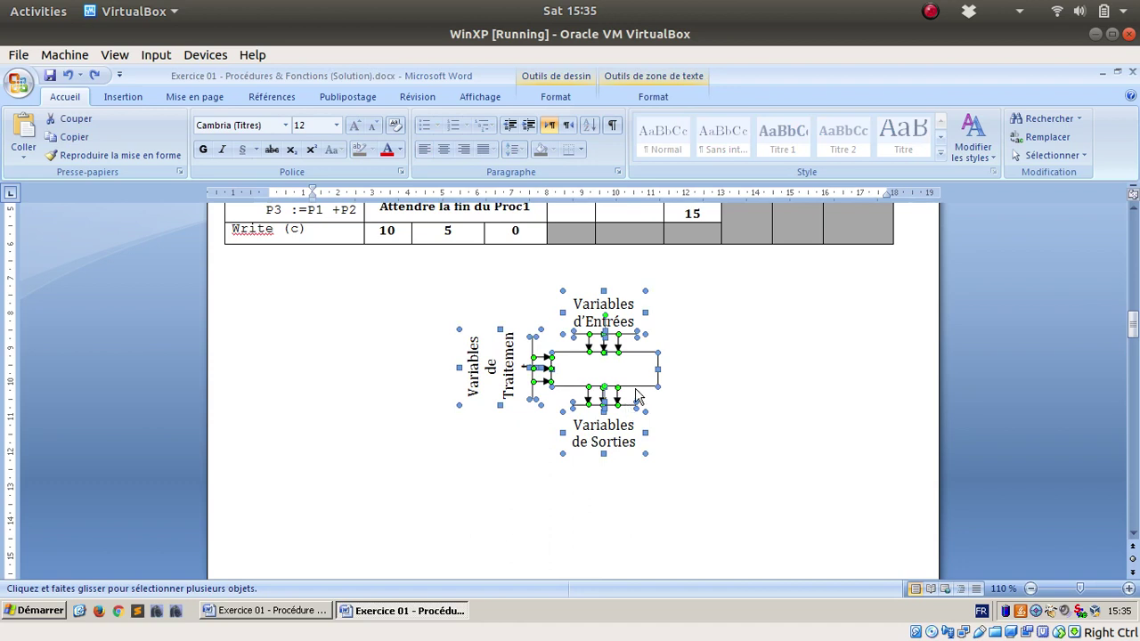
left_click_drag(646, 398, 736, 479)
Step: Delete the "Variables de Traitement" label together with its vertical line and three arrows from the pasted diagram
left_click(516, 407)
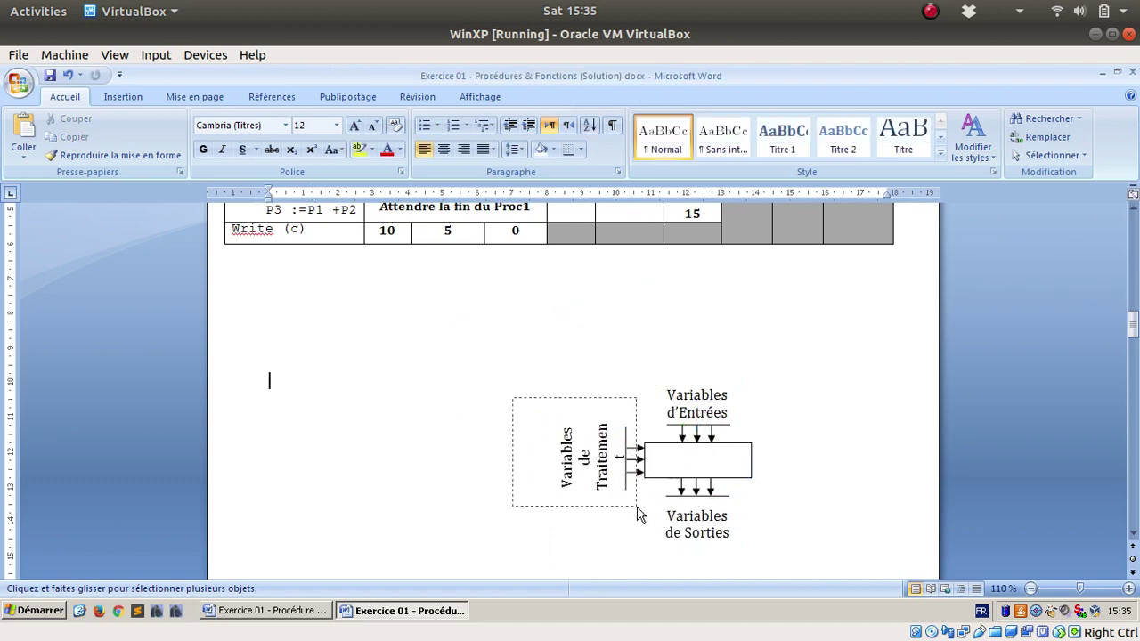
left_click_drag(653, 524, 654, 518)
key("Delete")
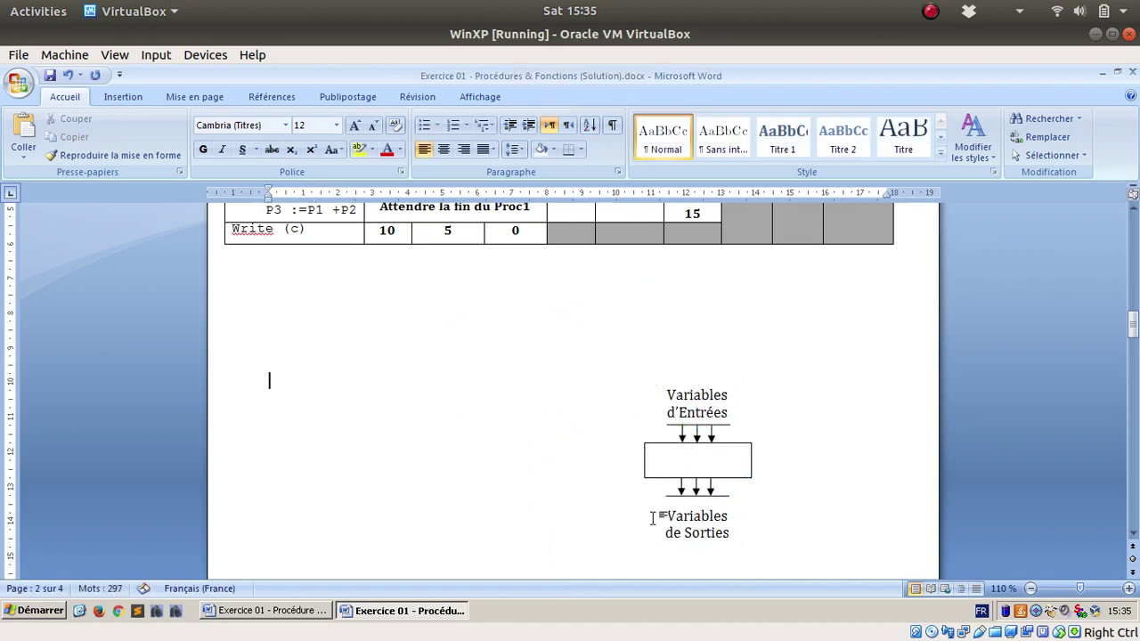
Step: Replace the diagram's "Variables d'Entrées" label with "P1, P2, P3"
triple_click(703, 398)
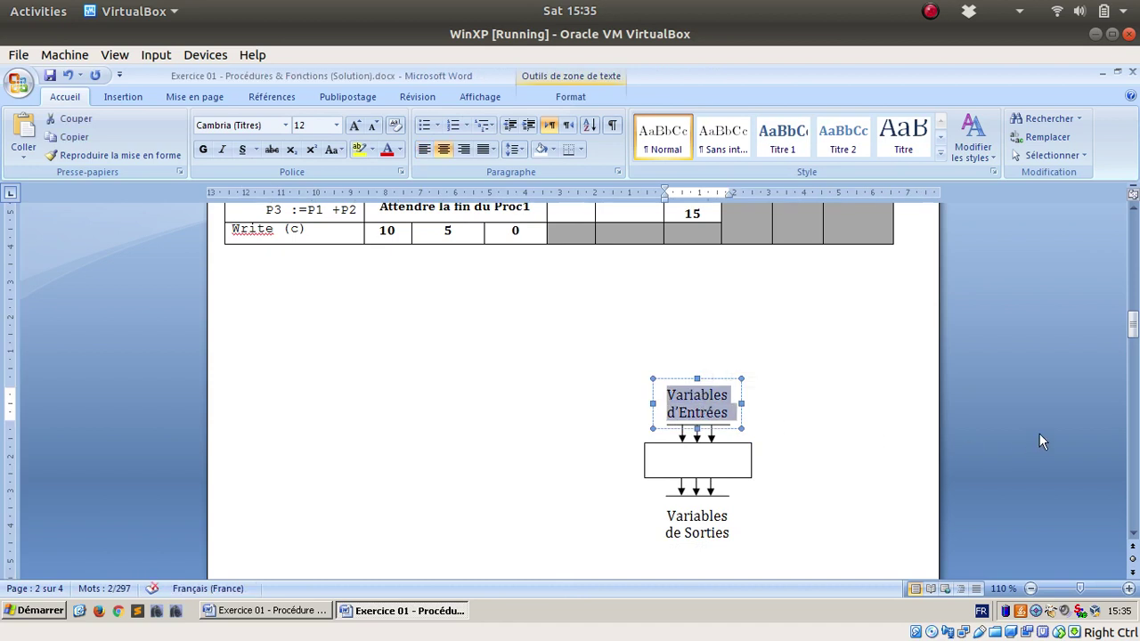
type("P1n,")
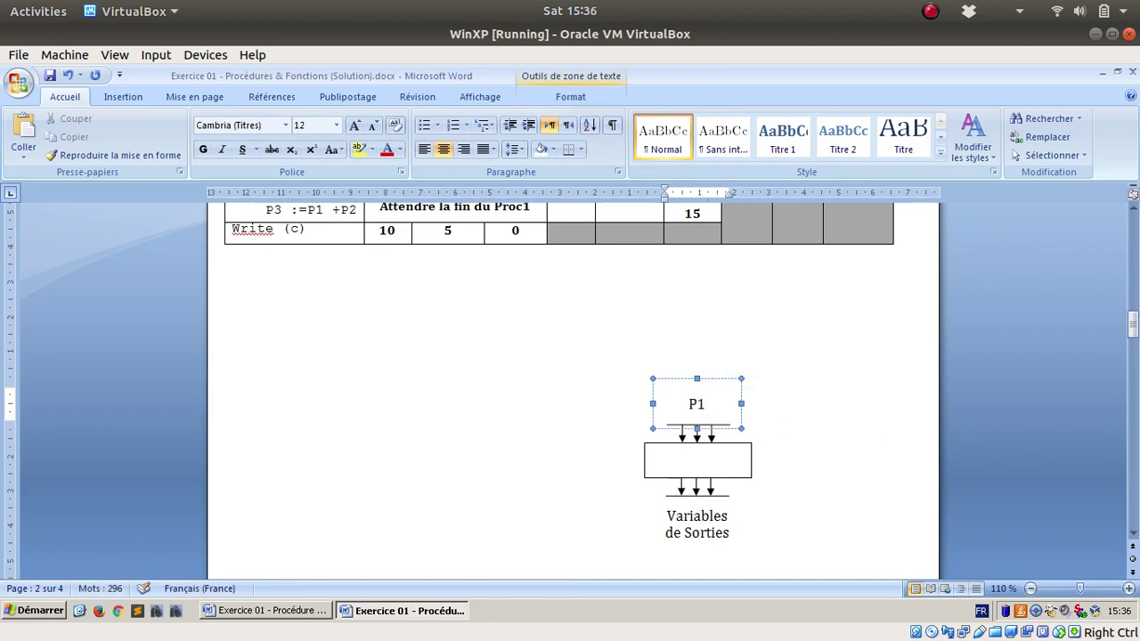
key("BackSpace")
key("BackSpace")
type(", P2, P3")
Step: Replace the diagram's "Variables de Sorties" label with "Aucun" and write "Proc1" in the central box
triple_click(723, 533)
left_click(789, 562)
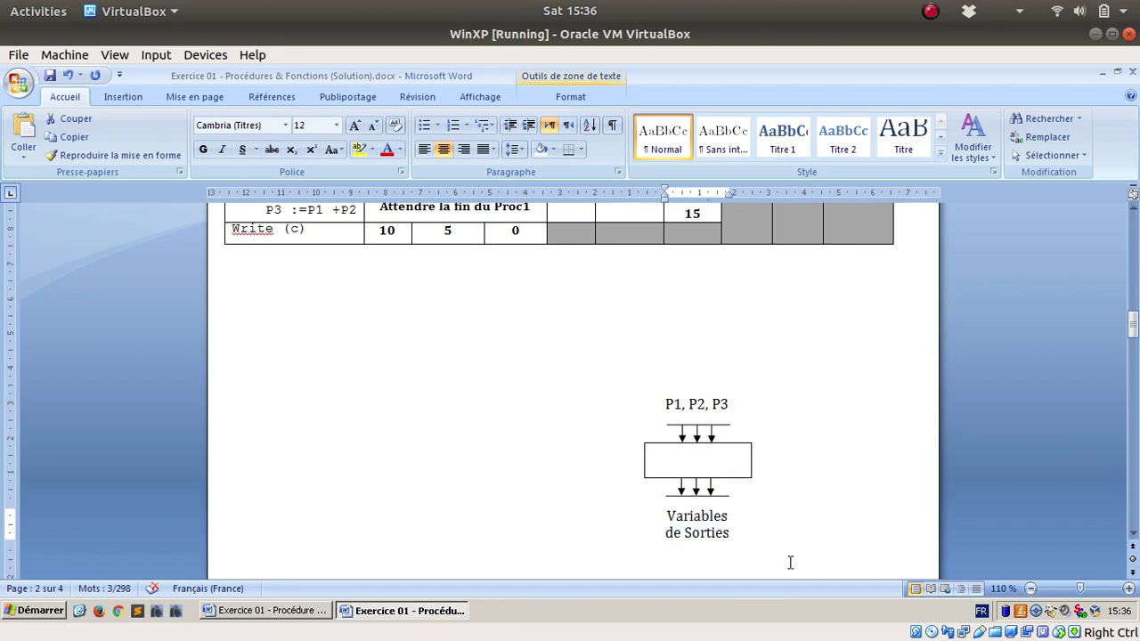
triple_click(701, 530)
type("A")
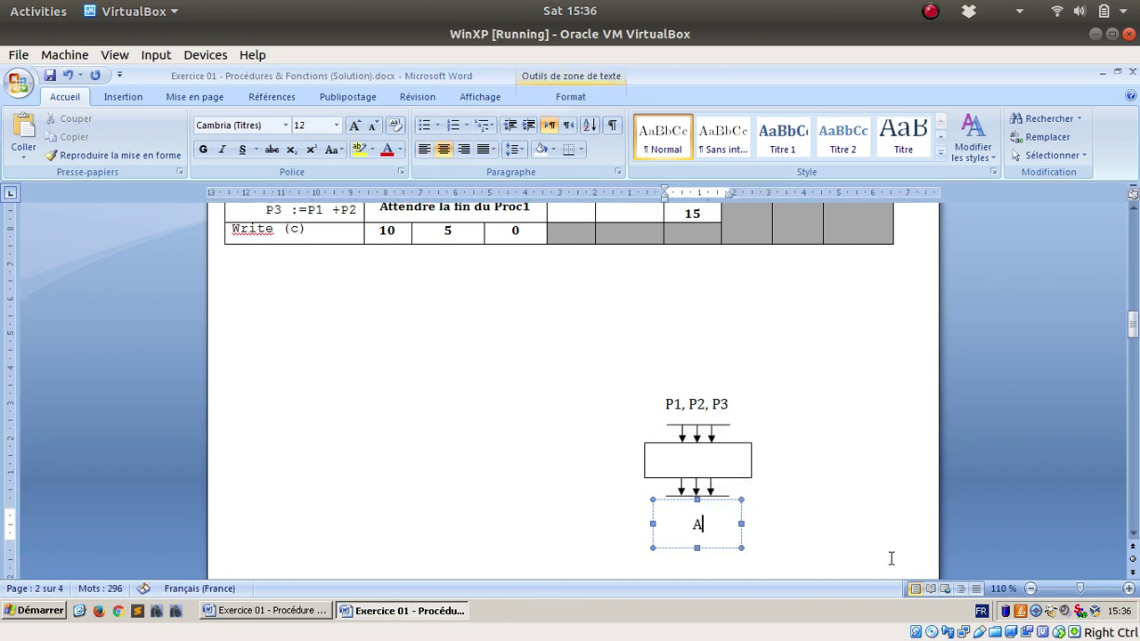
type("ucun")
left_click(902, 491)
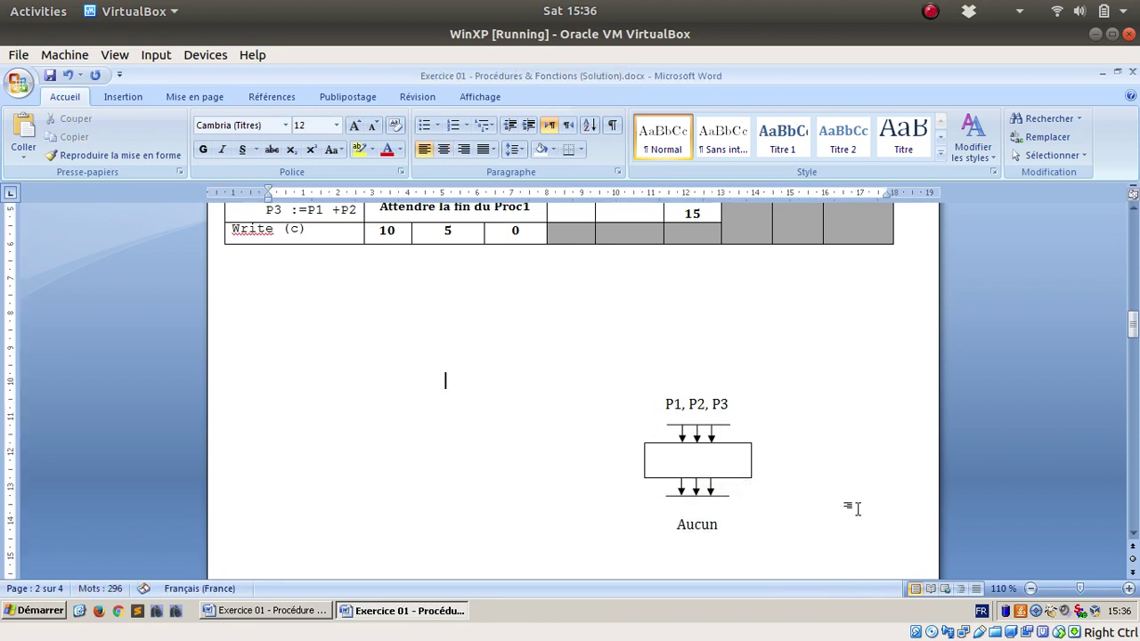
left_click(700, 465)
type("Proc1")
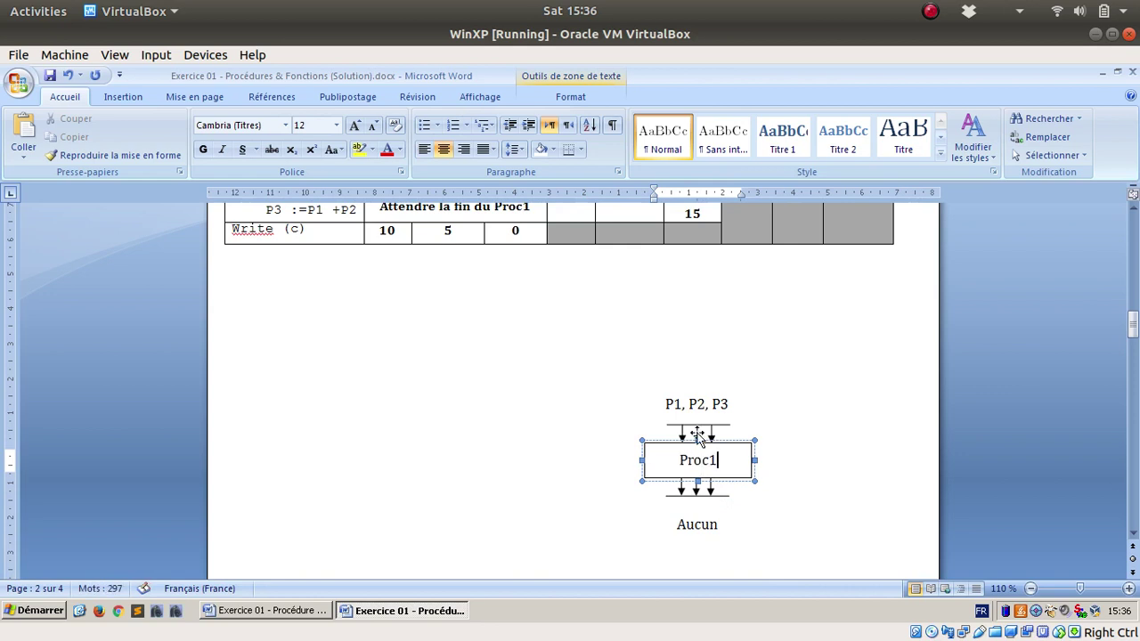
Step: Review the Proc1 diagram's inputs and outputs against the calls listed in the trace table
scroll(697, 434, "down", 1)
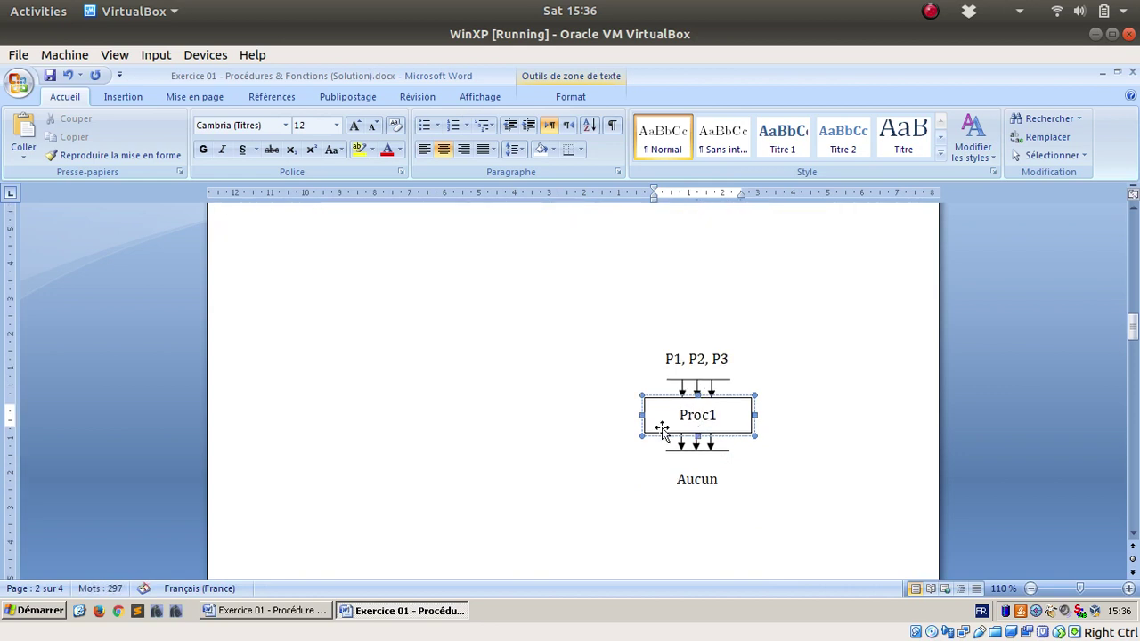
scroll(674, 499, "up", 2)
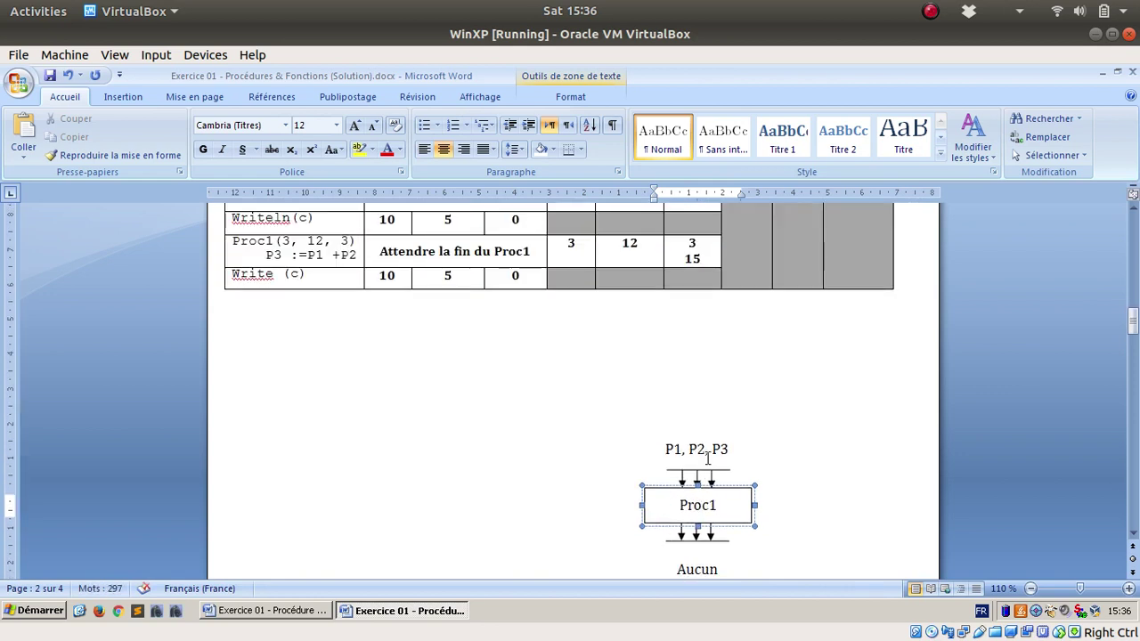
scroll(728, 456, "down", 2)
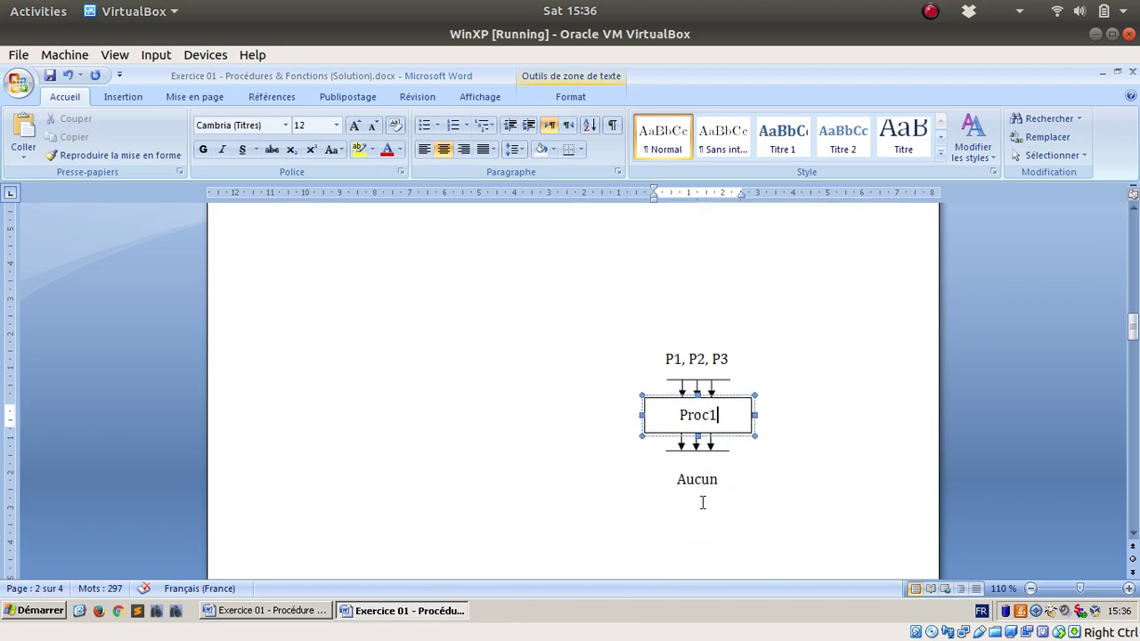
left_click(702, 480)
scroll(729, 443, "up", 5)
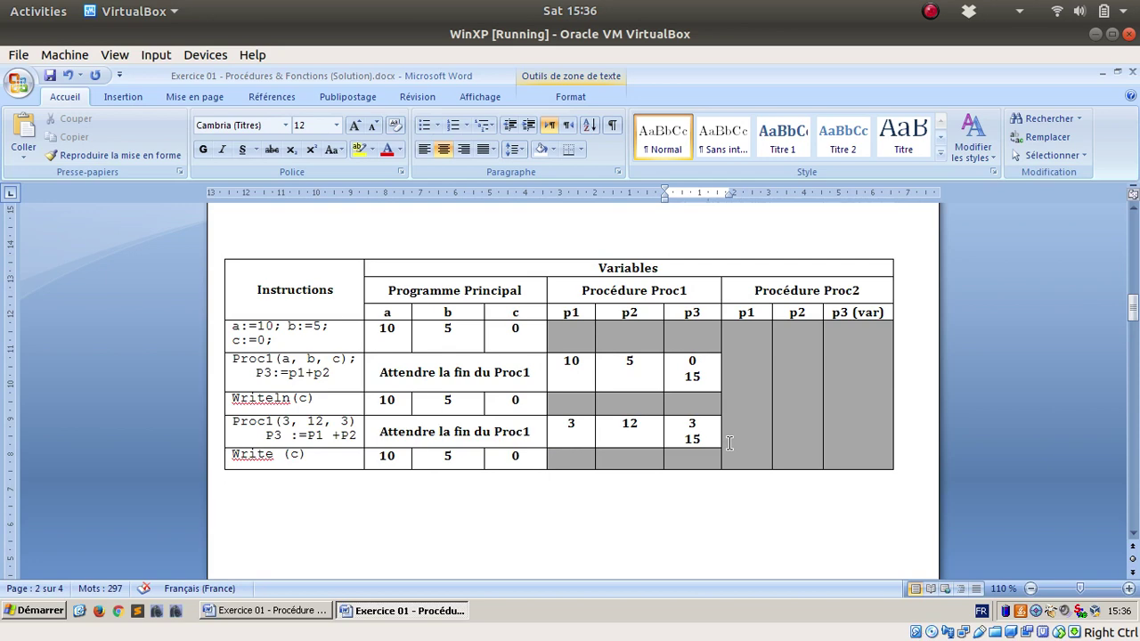
scroll(875, 435, "up", 5)
scroll(864, 428, "down", 7)
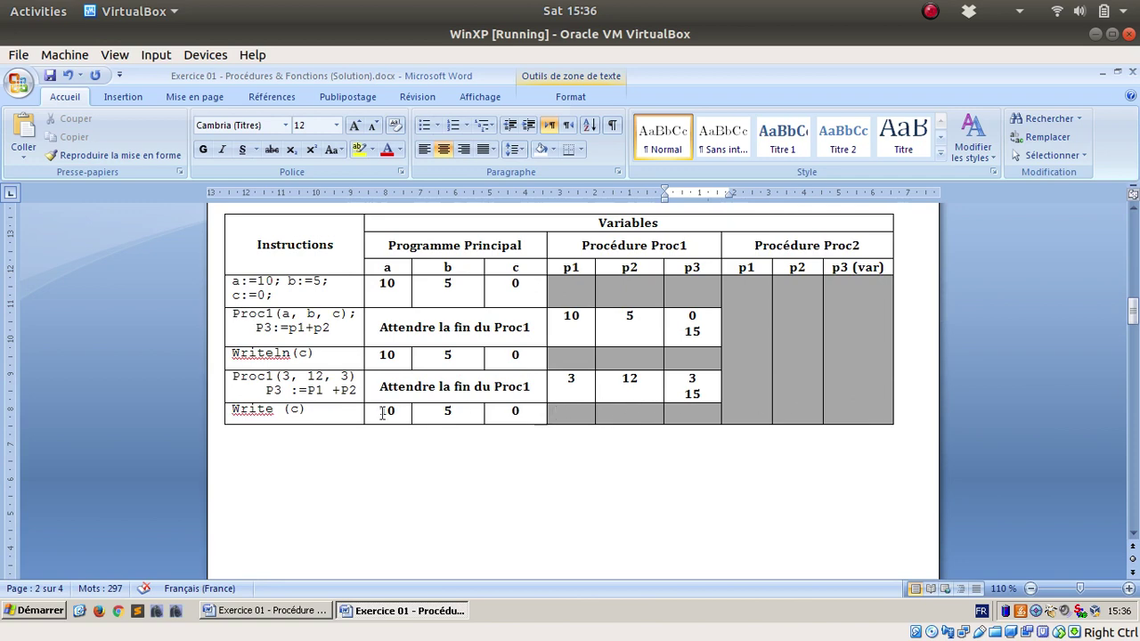
Step: Enlarge the trace table's Write (c) row and split off a new row beneath it under Instructions and Programme Principal
left_click(351, 413)
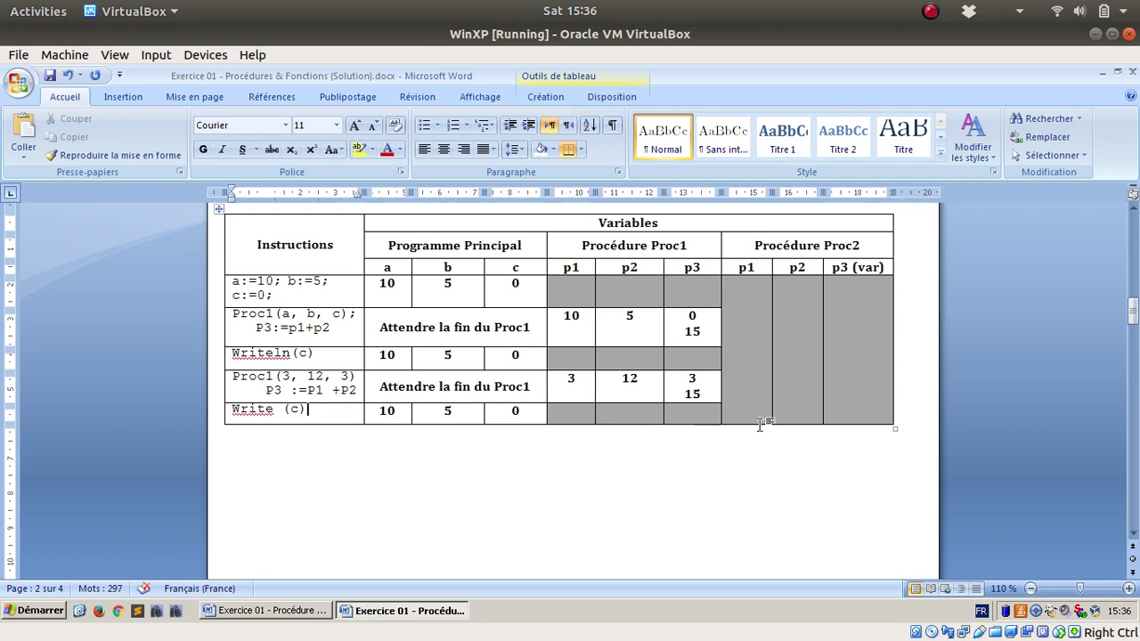
left_click_drag(760, 424, 756, 500)
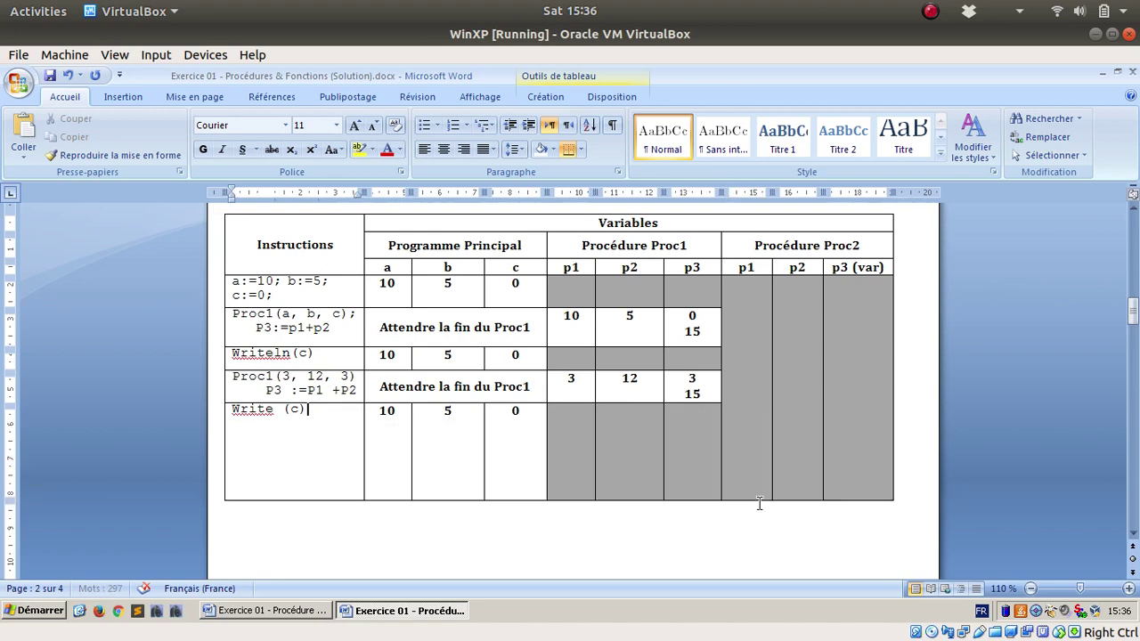
left_click(612, 96)
left_click(546, 96)
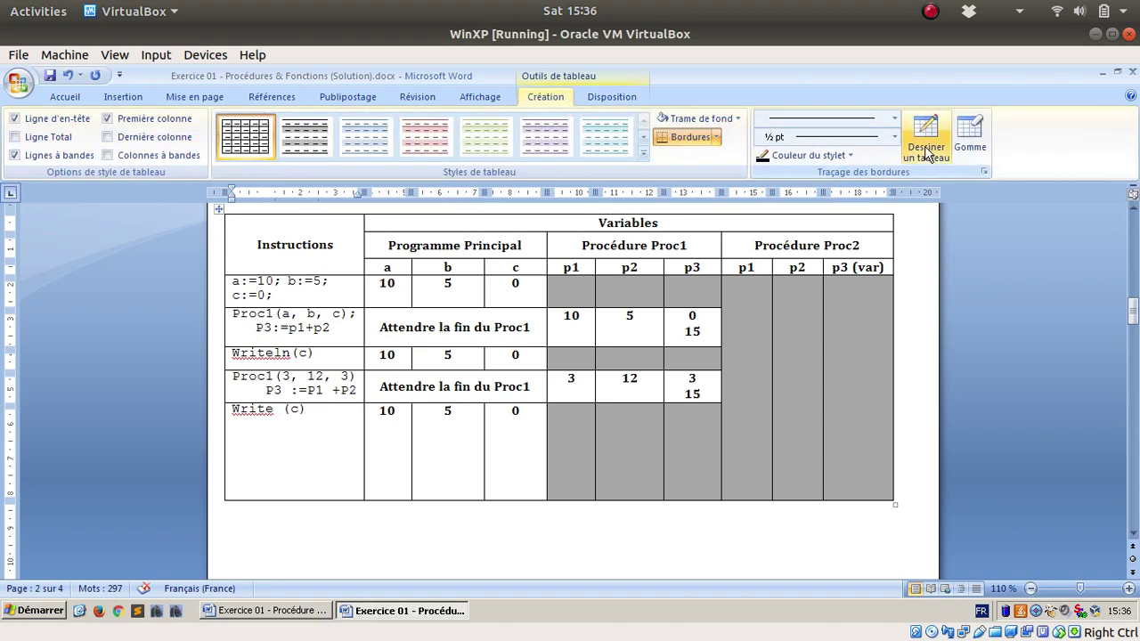
left_click(926, 138)
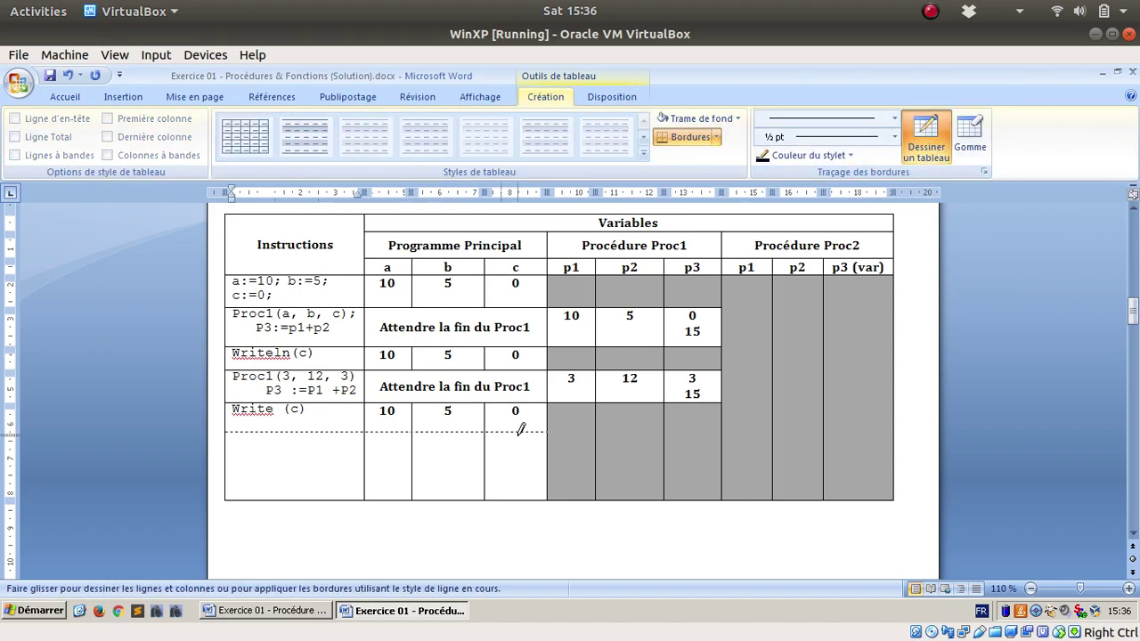
Step: Copy "a:=10; b:=5; c:=0;" from line 25 of the Enoncé document's program into the new row's Instructions cell
key("alt+Tab")
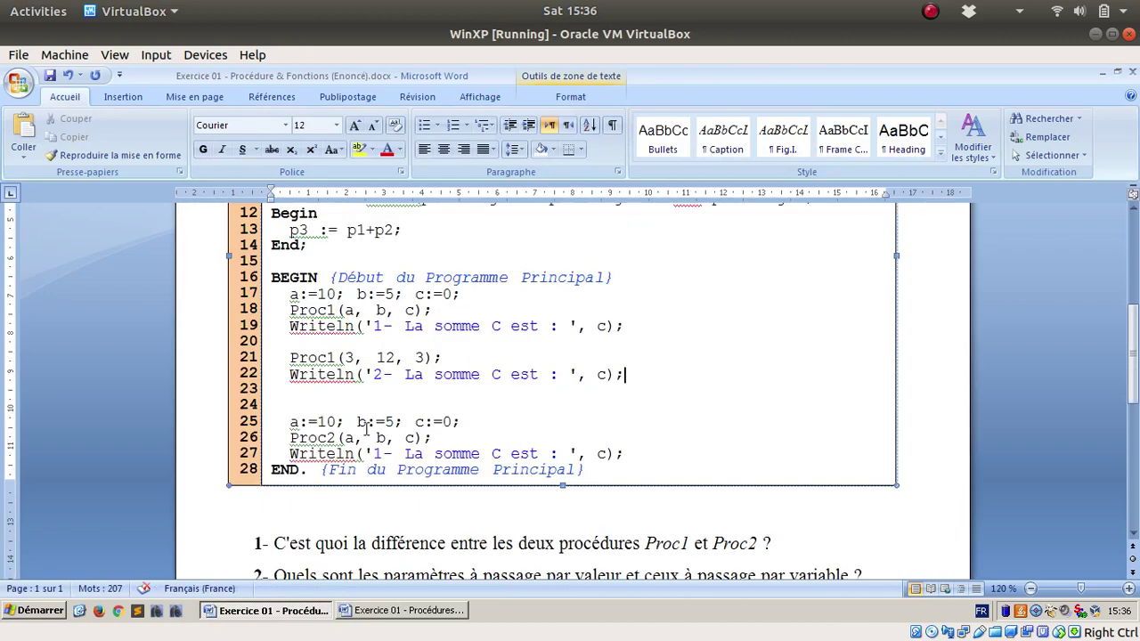
left_click_drag(294, 423, 488, 423)
key("ctrl+c")
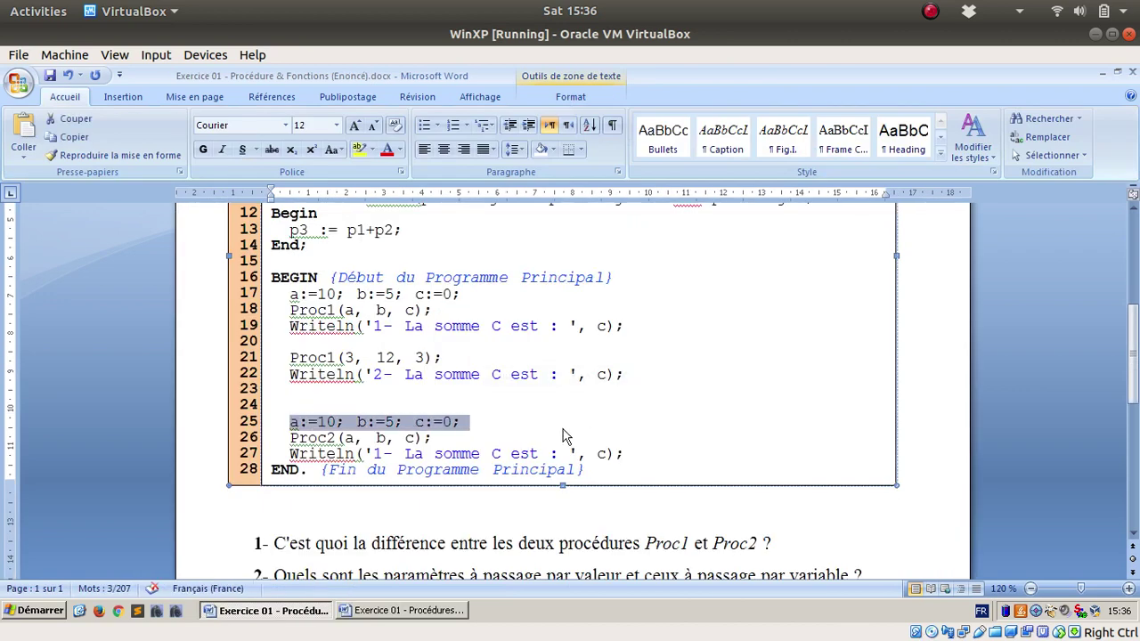
key("alt+Tab")
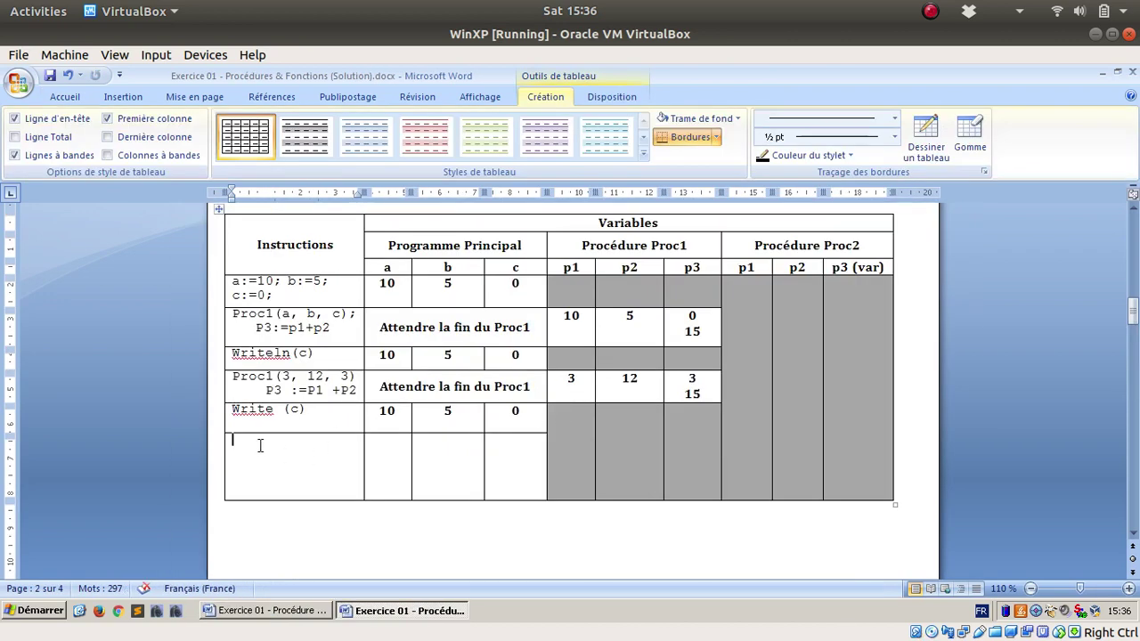
key("ctrl+v")
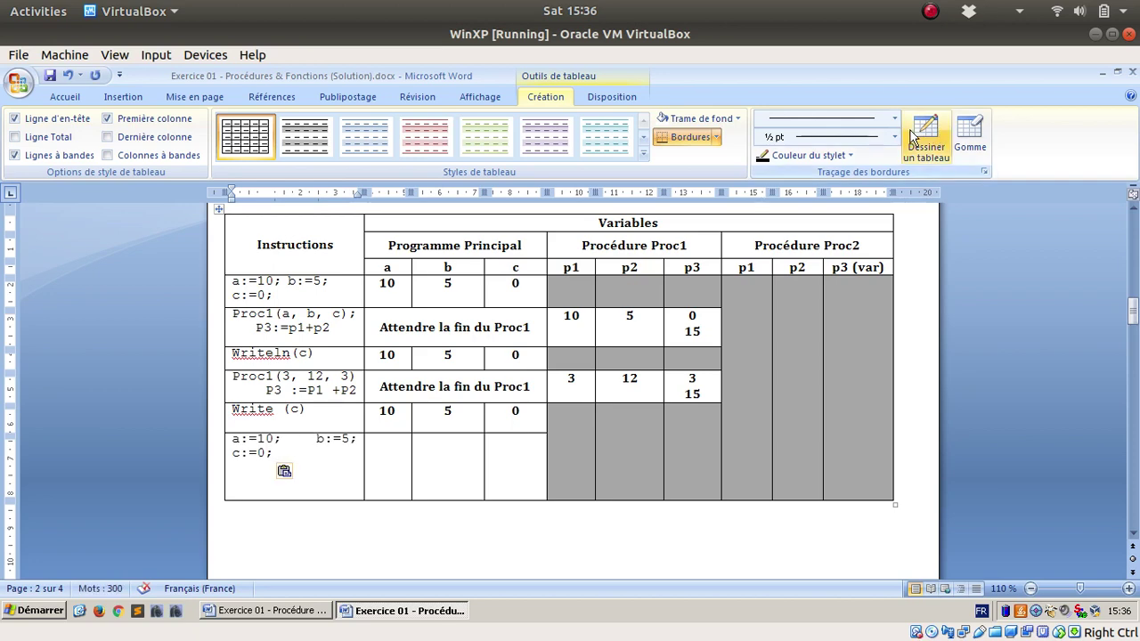
Step: Draw a row line beneath the new assignment row and copy the values 10, 5 and 0 into its a, b and c cells
left_click(912, 136)
left_click_drag(228, 465, 530, 463)
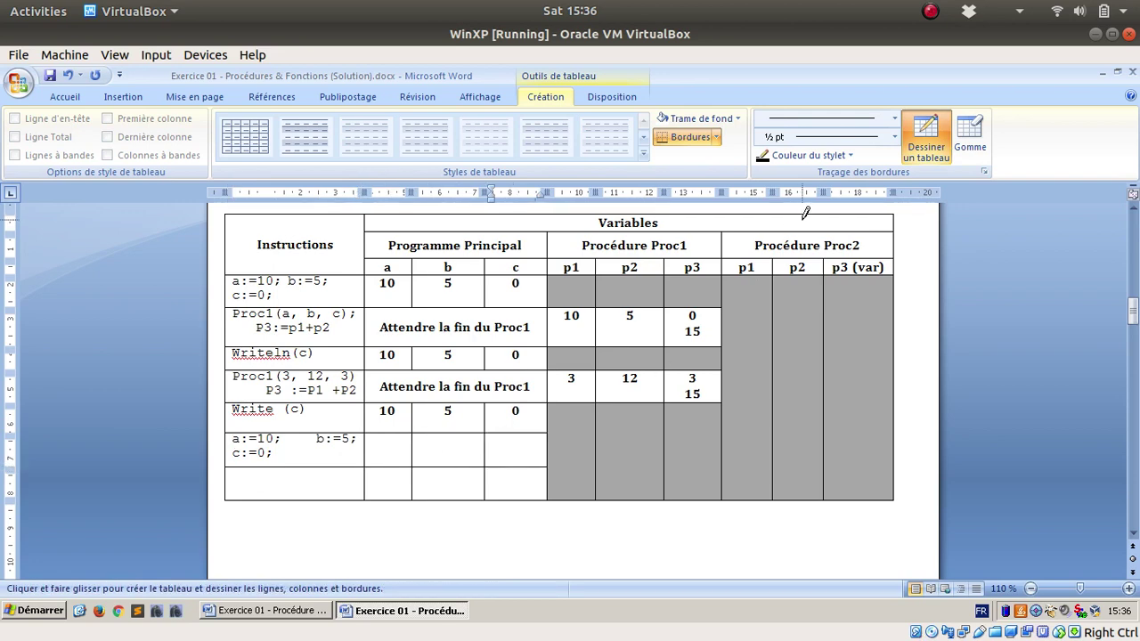
left_click(926, 136)
left_click_drag(383, 410, 524, 410)
key("ctrl+c")
left_click(389, 455)
key("ctrl+v")
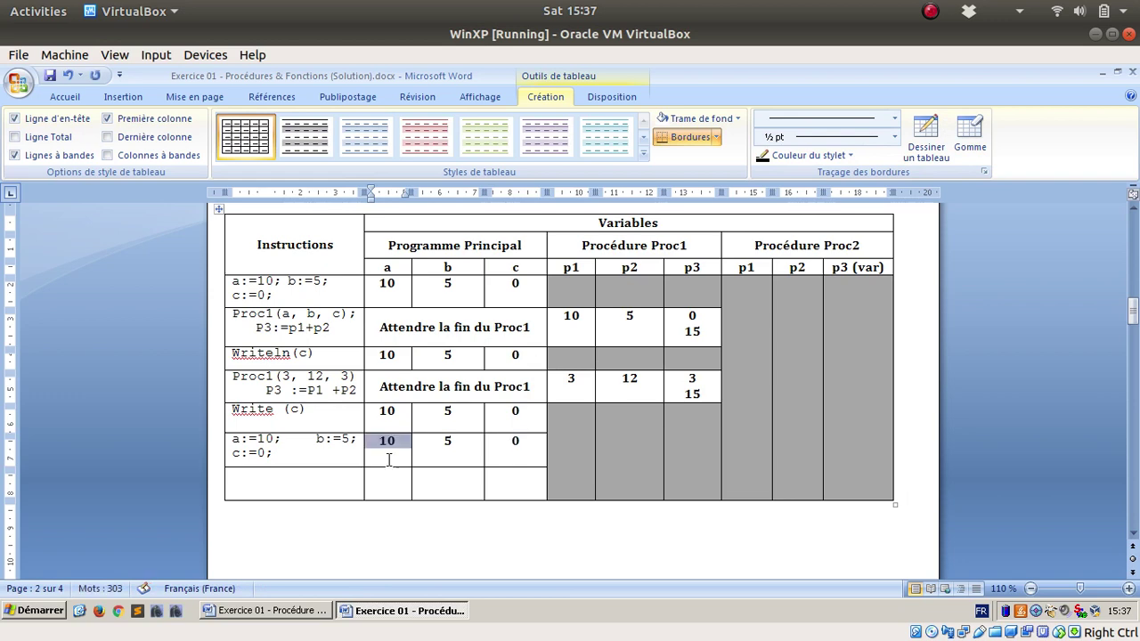
Step: Copy "Proc2(a, b, c);" from line 26 of the Enoncé document's program into the last row's Instructions cell
left_click(324, 481)
key("alt+Tab")
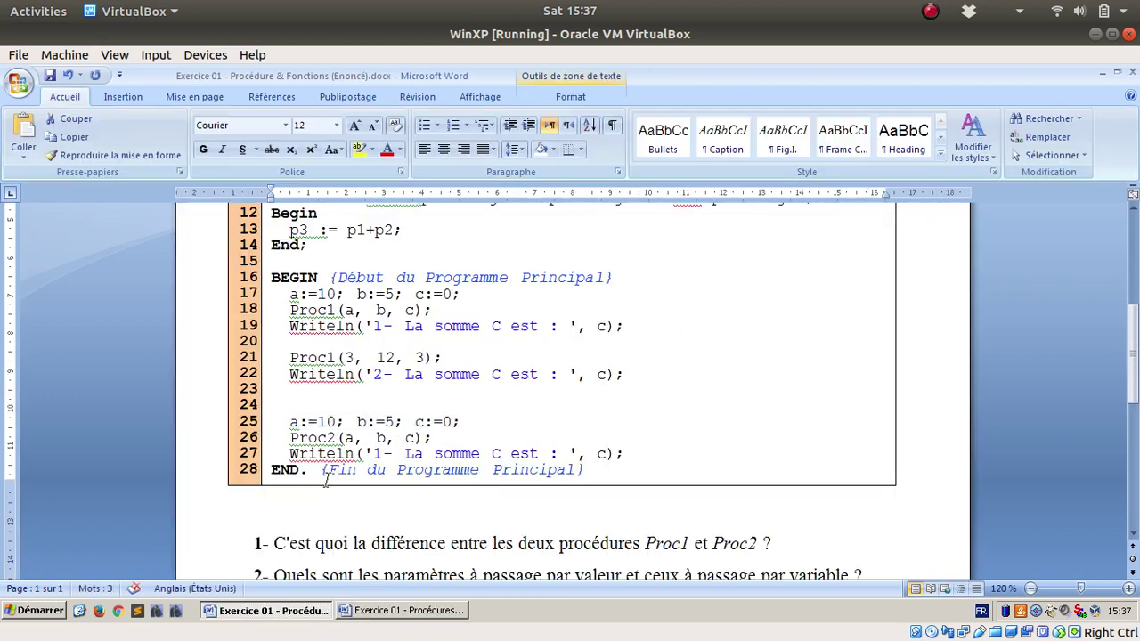
left_click_drag(292, 438, 432, 438)
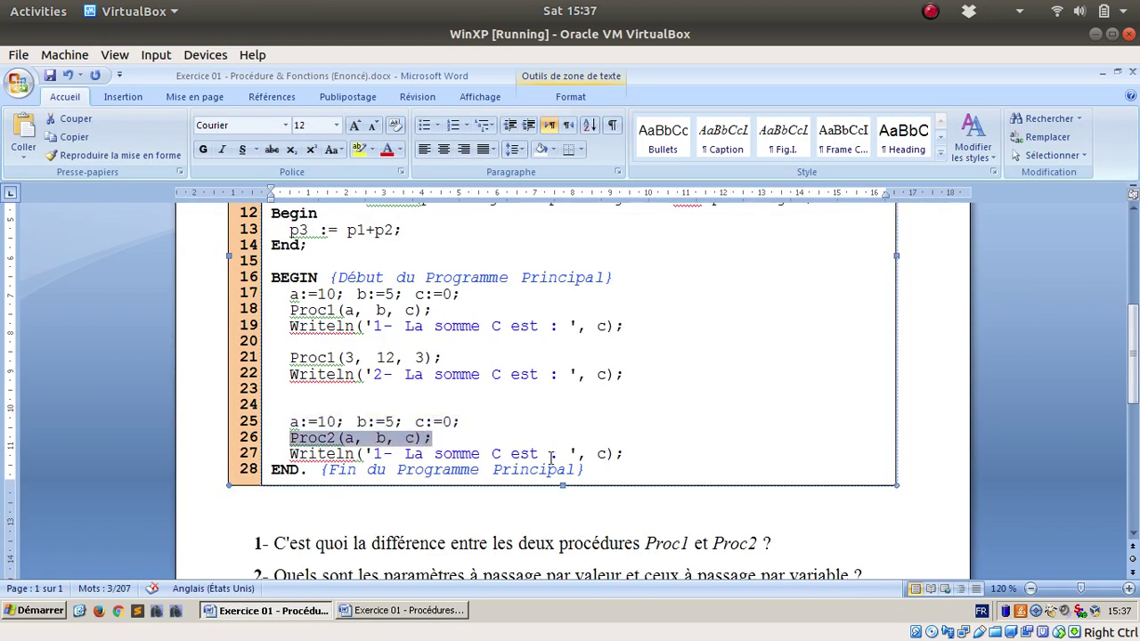
key("alt+Tab")
key("ctrl+v")
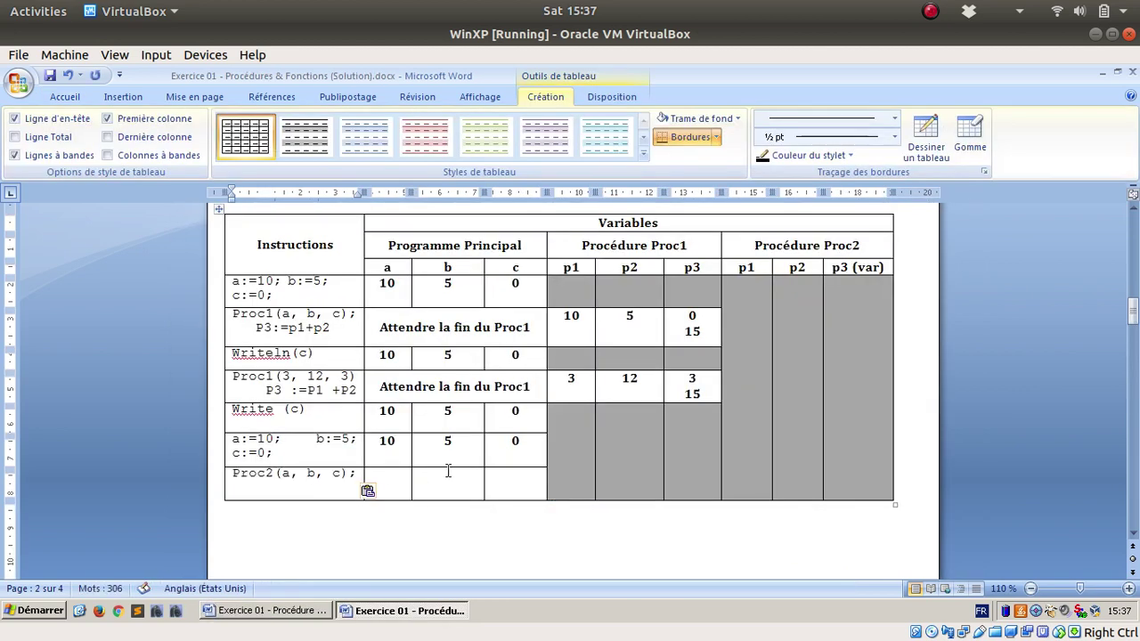
Step: Enlarge the Proc2 row, split off a row beneath it, and extend its upper and lower borders across the Procédure Proc1 columns
left_click_drag(453, 499, 452, 563)
left_click(926, 136)
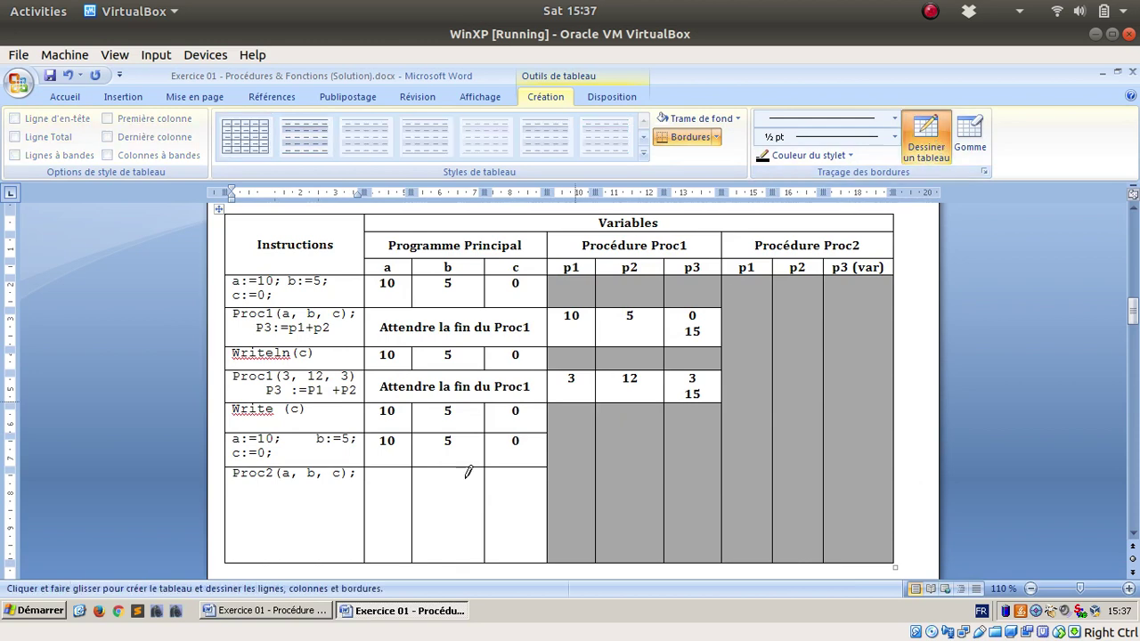
mouse_move(228, 503)
left_mouse_down()
mouse_move(514, 491)
mouse_move(674, 459)
left_mouse_up()
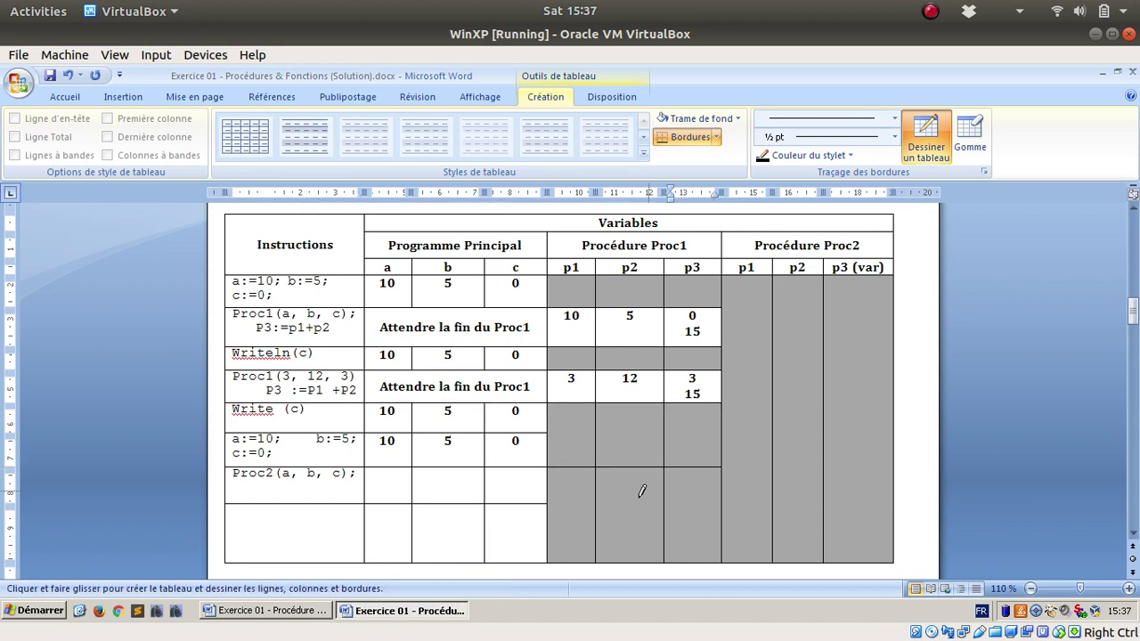
left_click_drag(547, 499, 687, 502)
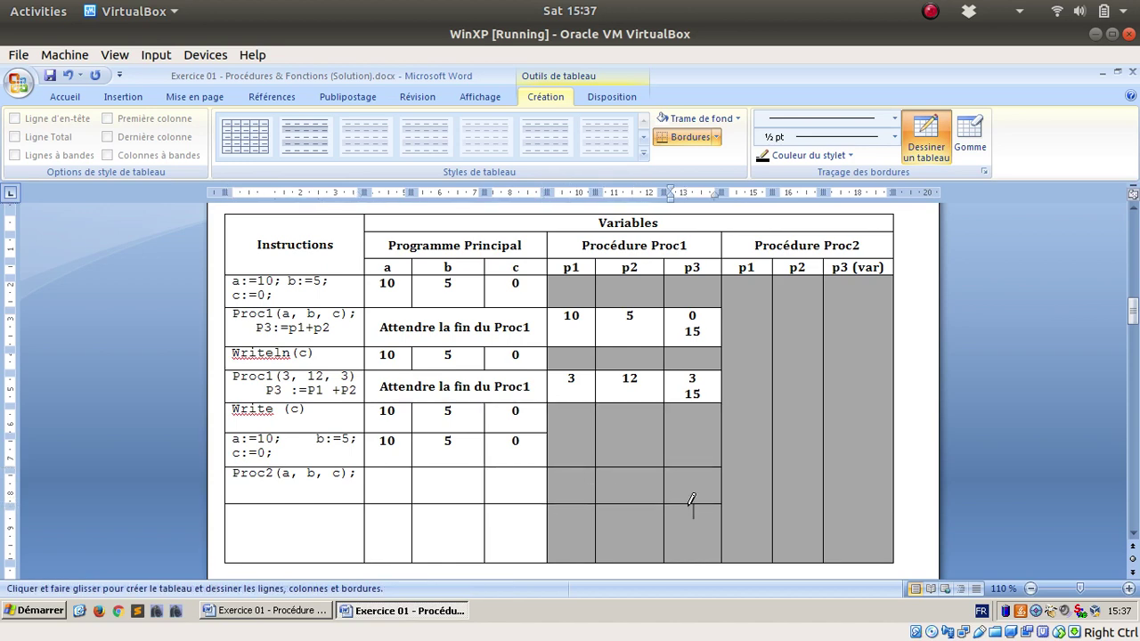
left_click(945, 156)
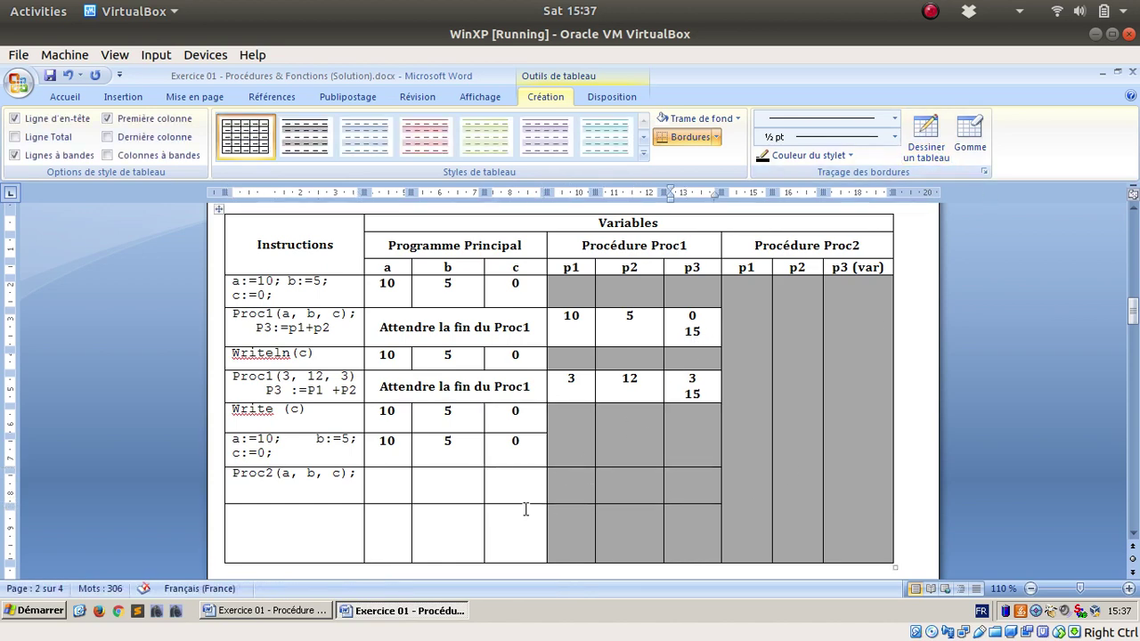
left_click_drag(516, 493, 433, 486)
left_click_drag(380, 385, 530, 386)
key("ctrl+c")
left_click(407, 489)
key("ctrl+v")
key("ctrl+z")
left_click_drag(387, 481, 526, 484)
key("ctrl+v")
key("ctrl+z")
Step: Merge the Proc2 row's a, b and c cells and paste a copy of "Attendre la fin du Proc1" into them
right_click(453, 488)
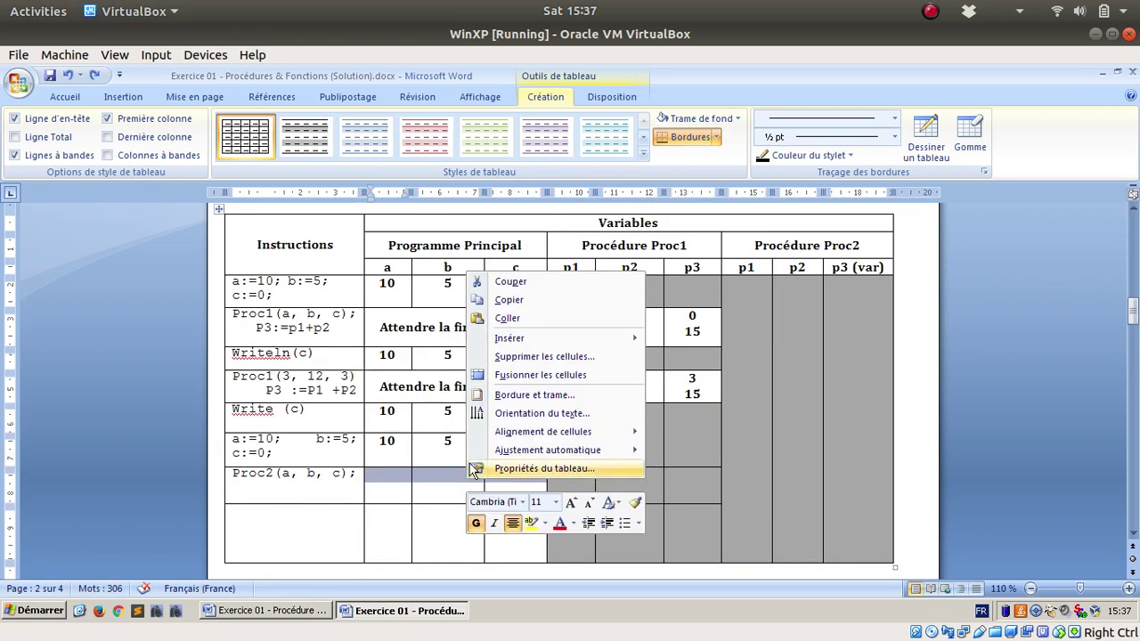
key("Escape")
left_click_drag(379, 396, 539, 392)
key("ctrl+c")
left_click(401, 481)
key("ctrl+v")
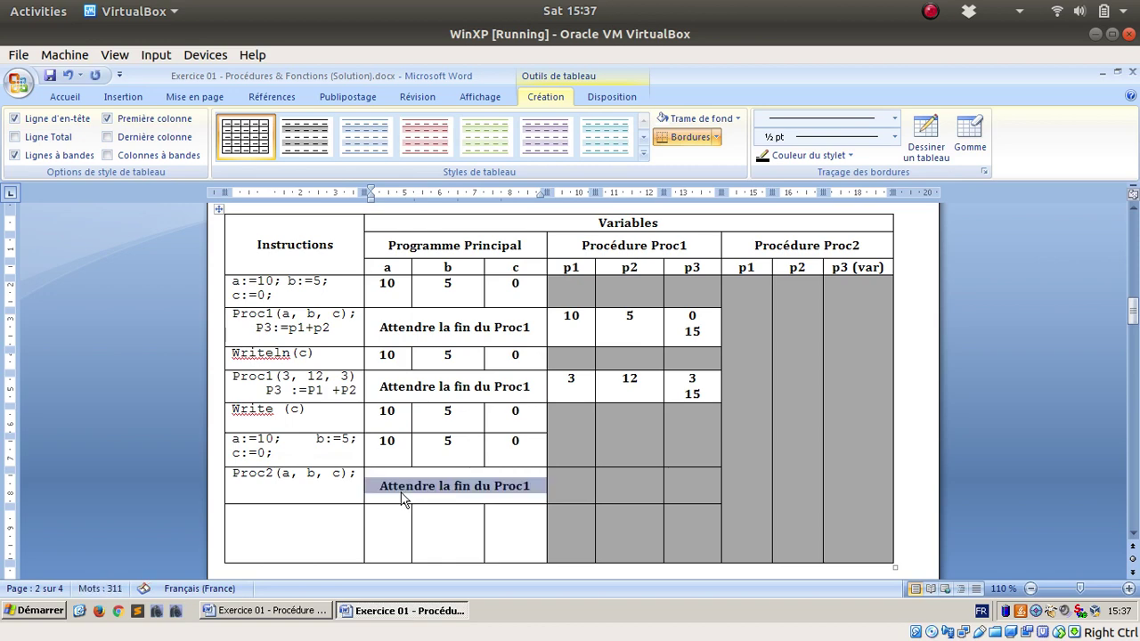
Step: Change the waiting text in the Proc2(a, b, c) row to "Attendre la fin du Proc2"
left_click(452, 491)
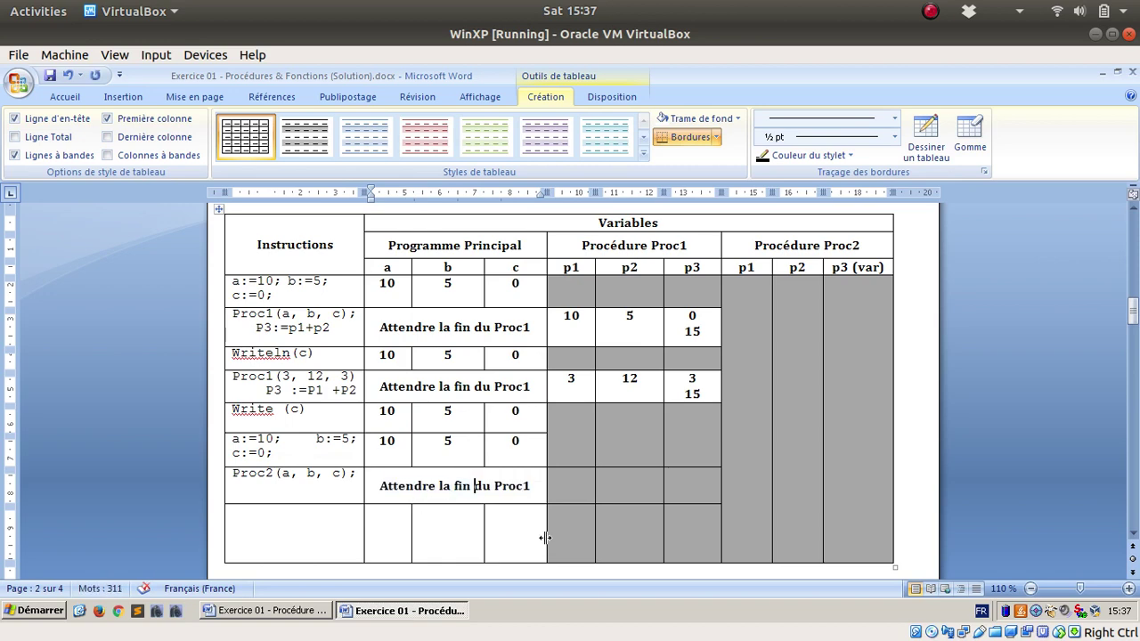
key("Right")
key("shift+Right")
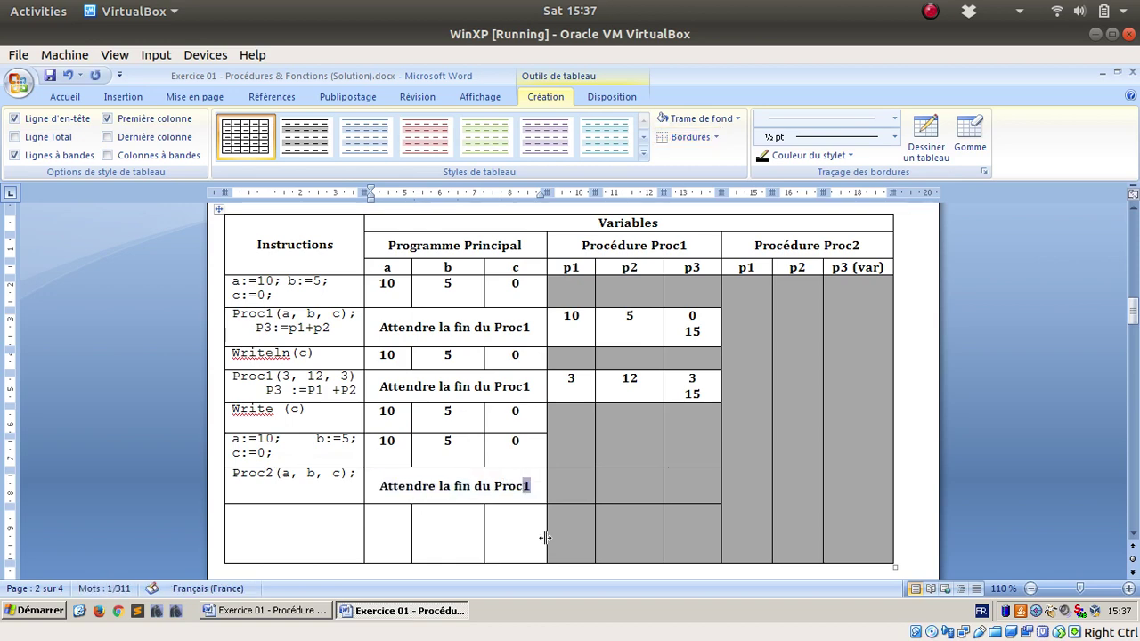
type("2")
Step: Draw row lines above and below the Proc2(a, b, c) row across the Procédure Proc2 columns
left_click(926, 135)
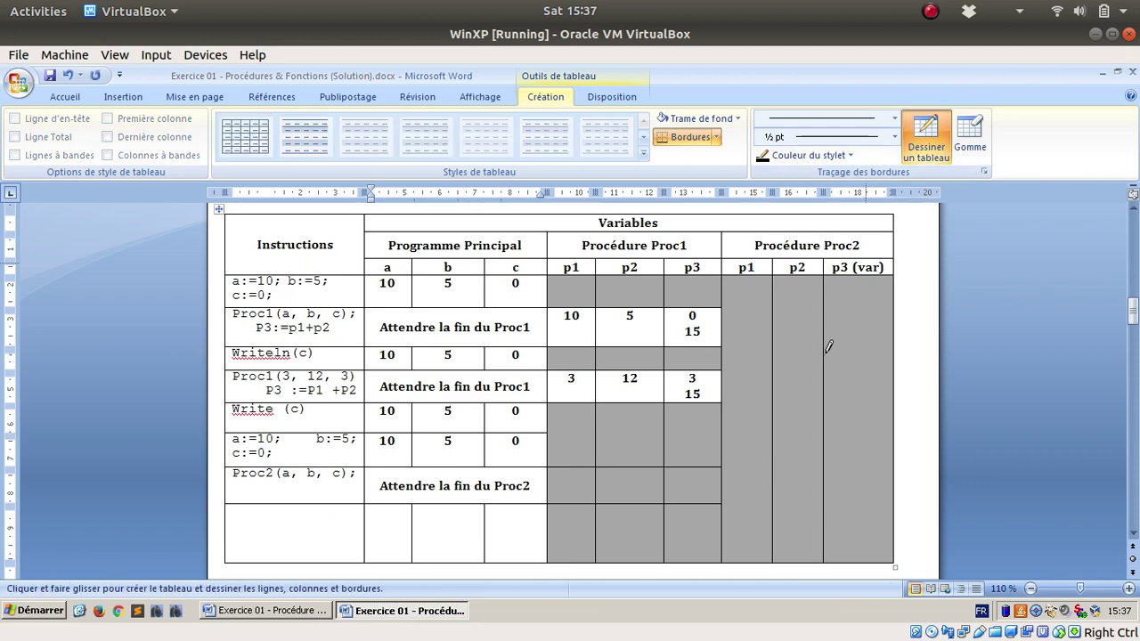
left_click_drag(725, 463, 828, 460)
left_click_drag(722, 461, 882, 462)
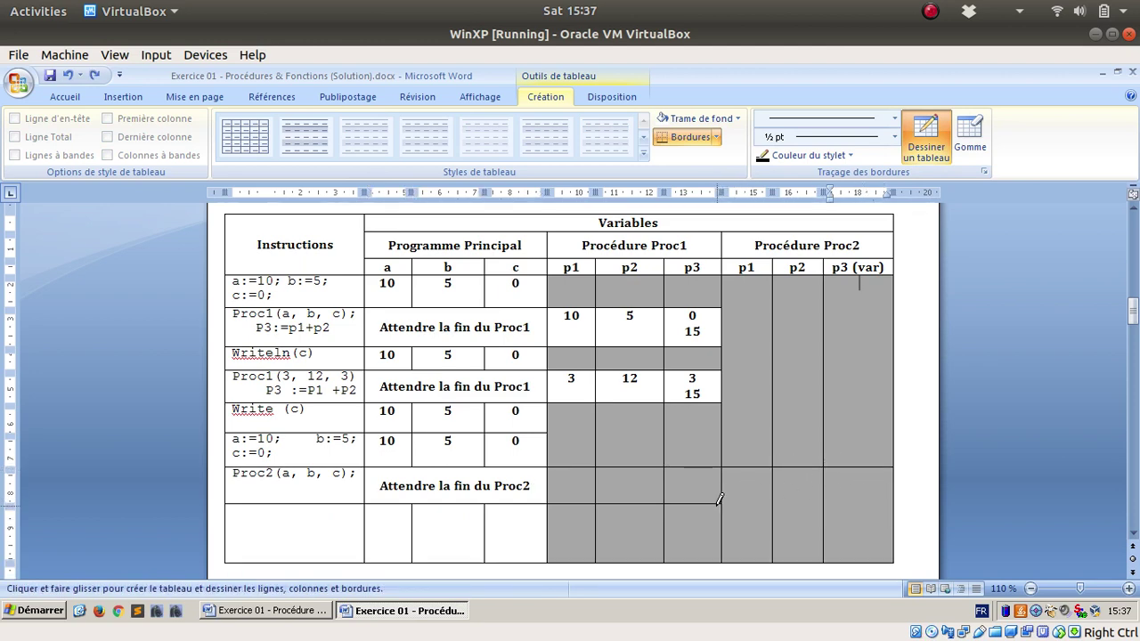
left_click(922, 144)
left_click(922, 145)
Step: Erase the row lines above and below the Proc2(a, b, c) row in the Procédure Proc1 columns p1, p2 and p3
left_click(960, 138)
left_click(691, 467)
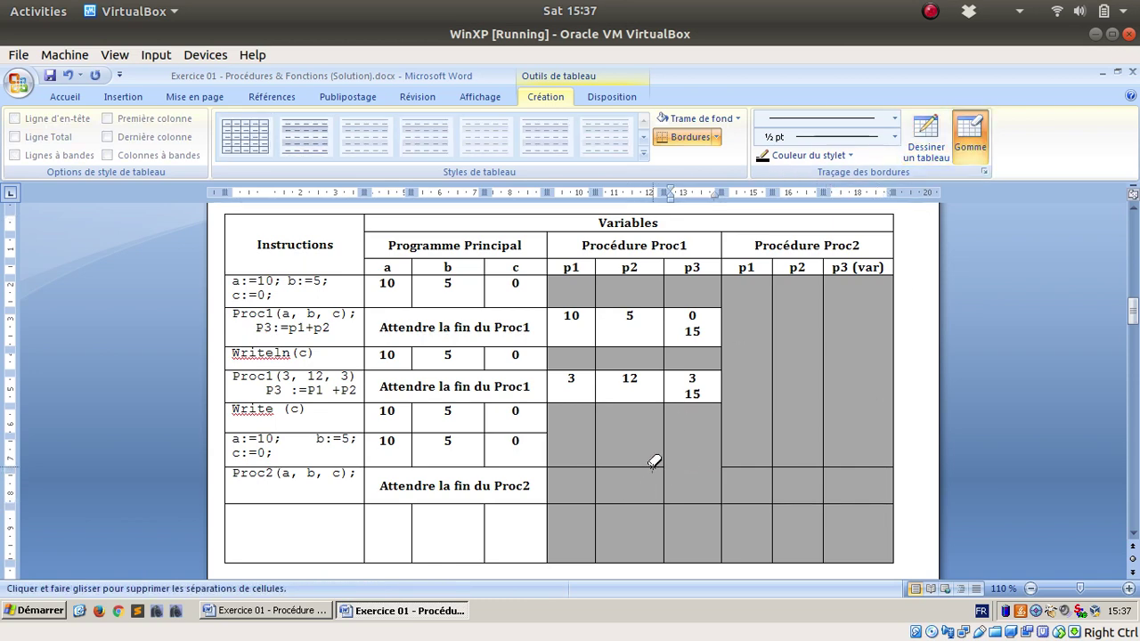
left_click(654, 464)
left_click(585, 463)
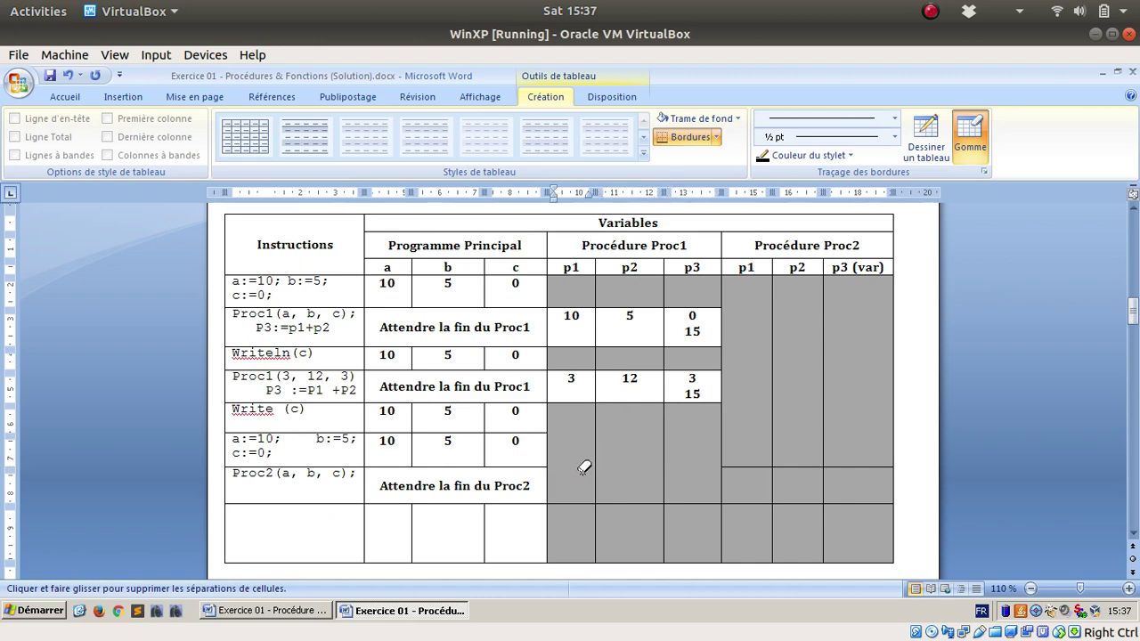
left_click(575, 500)
left_click(641, 501)
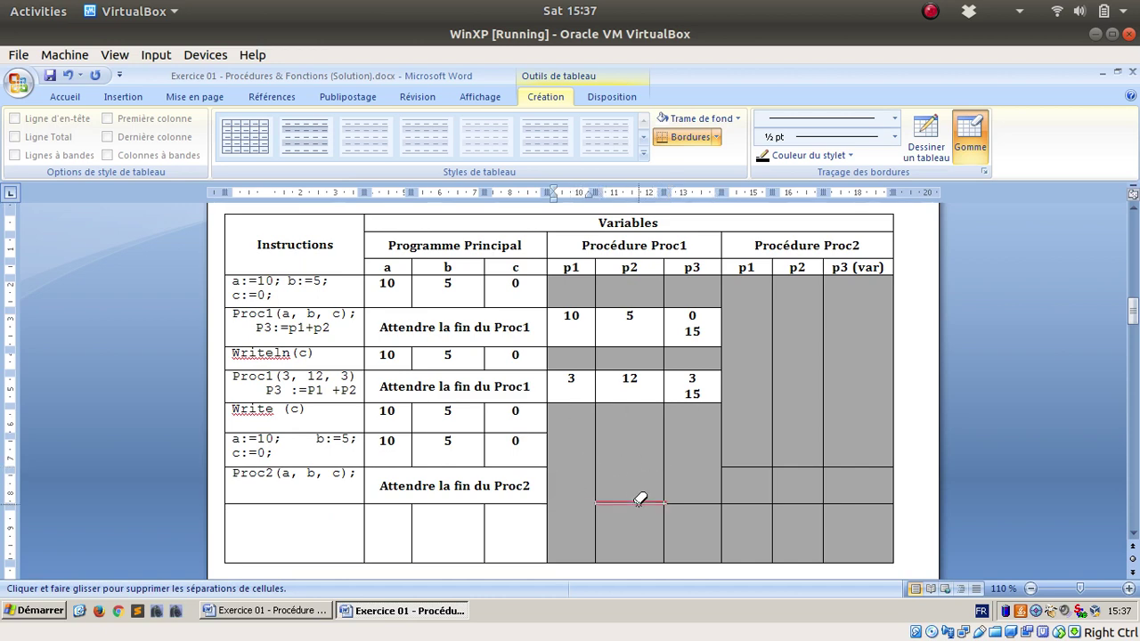
left_click(717, 501)
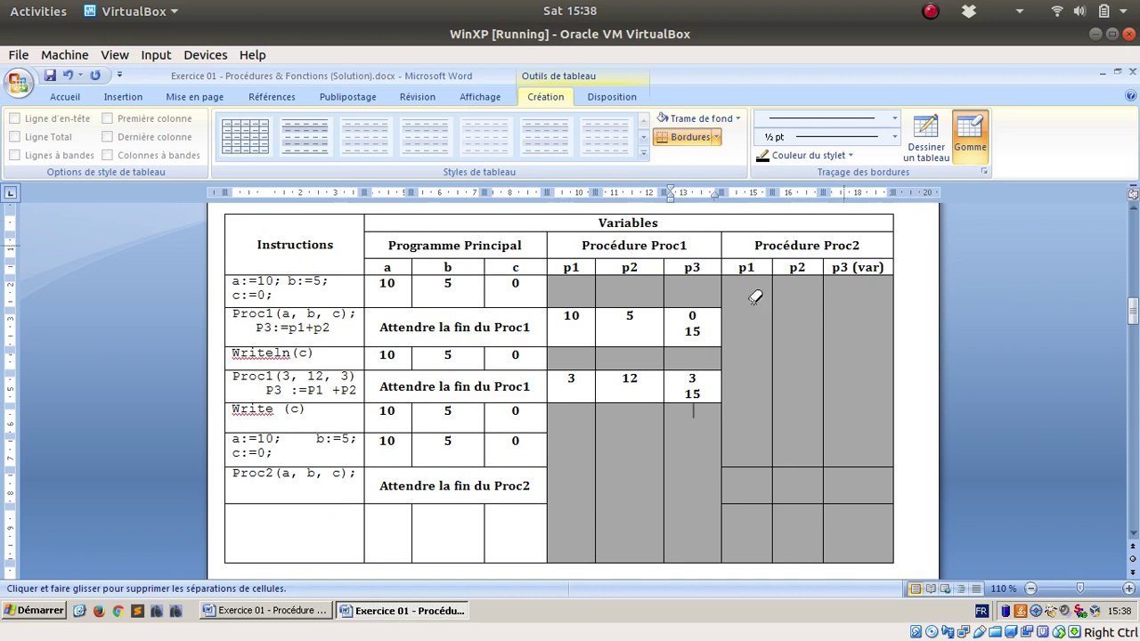
left_click(976, 152)
Step: Remove the grey shading from the p1, p2 and p3 (var) cells under Procédure Proc2 in the Proc2(a, b, c) row
left_click_drag(768, 490, 840, 482)
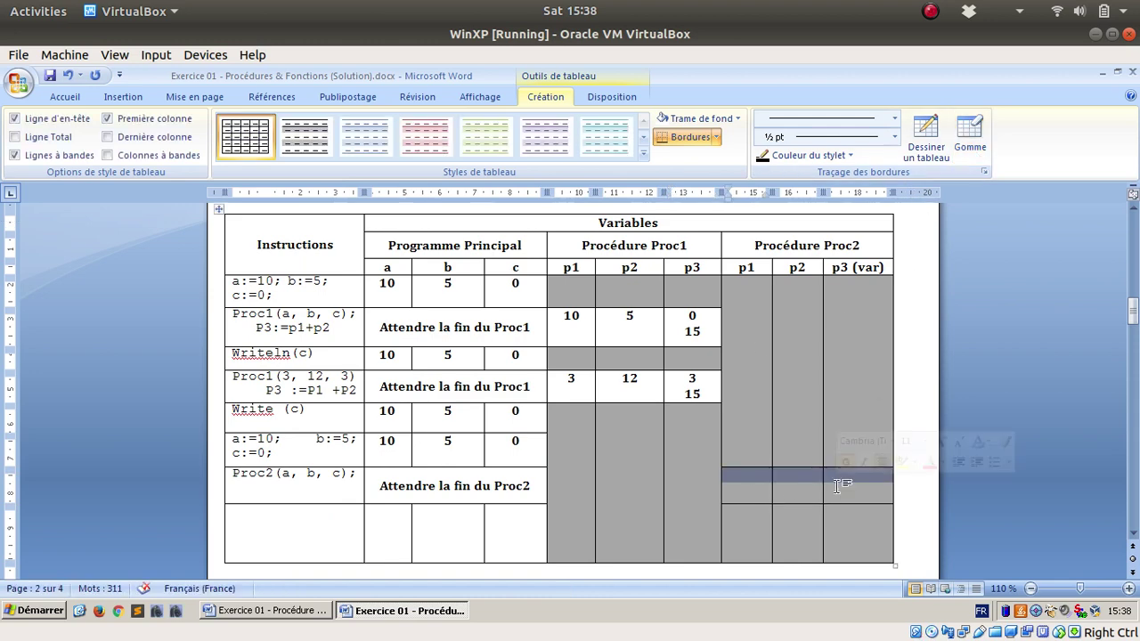
left_click(67, 98)
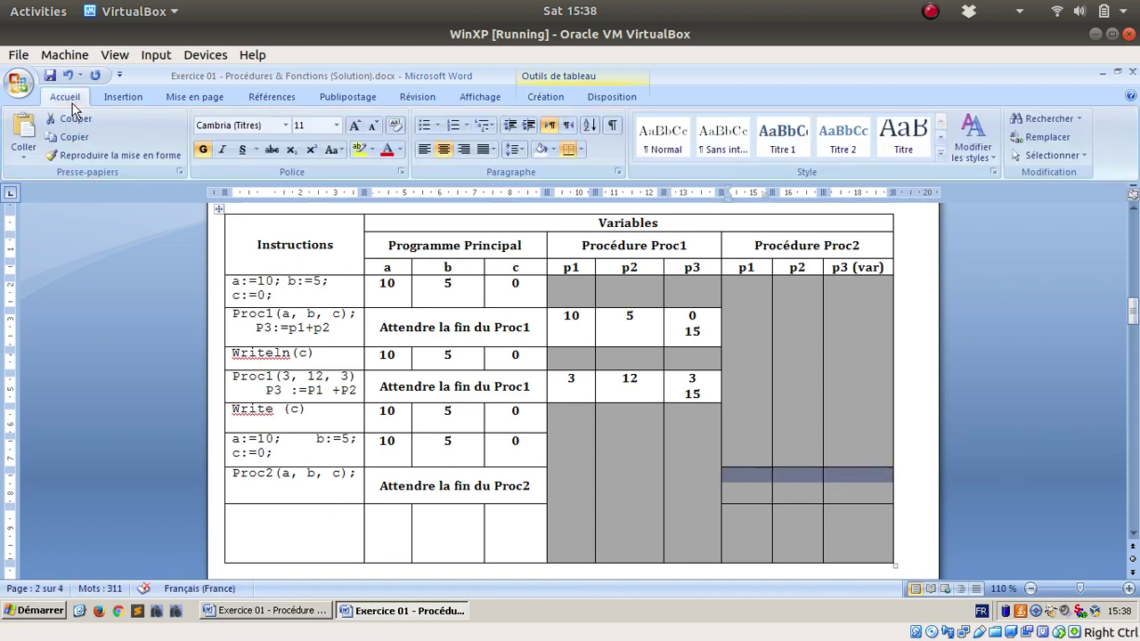
left_click(545, 148)
left_click(766, 503)
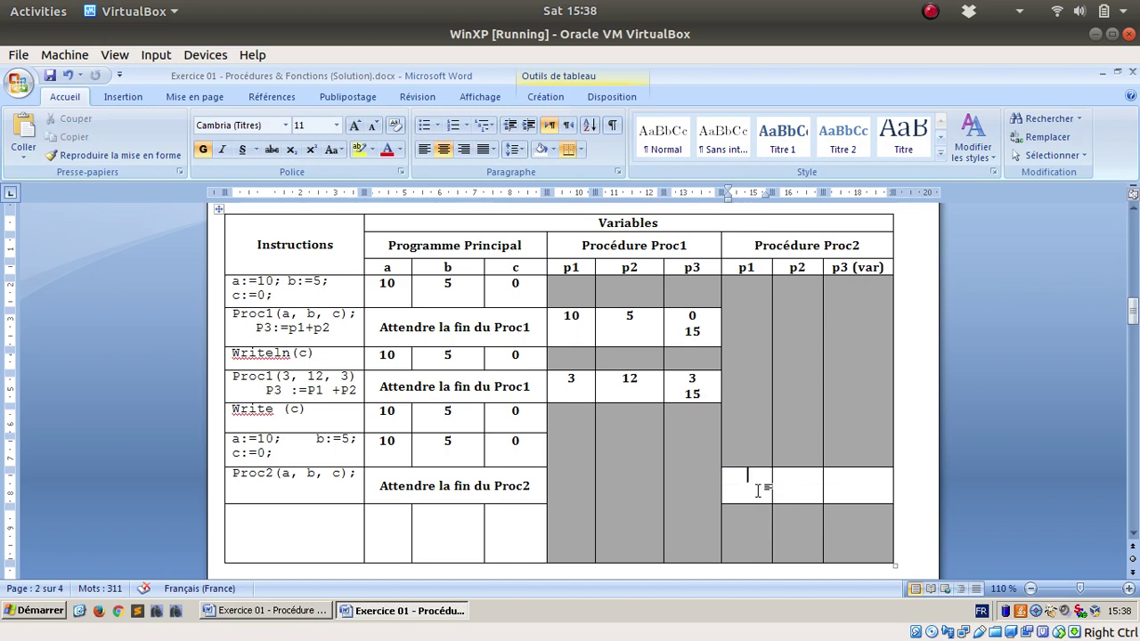
Step: Copy Proc2's line "p3 := p1+p2;" from the exercise statement document and paste it beneath Proc2(a, b, c) in the Instructions column
left_click(329, 484)
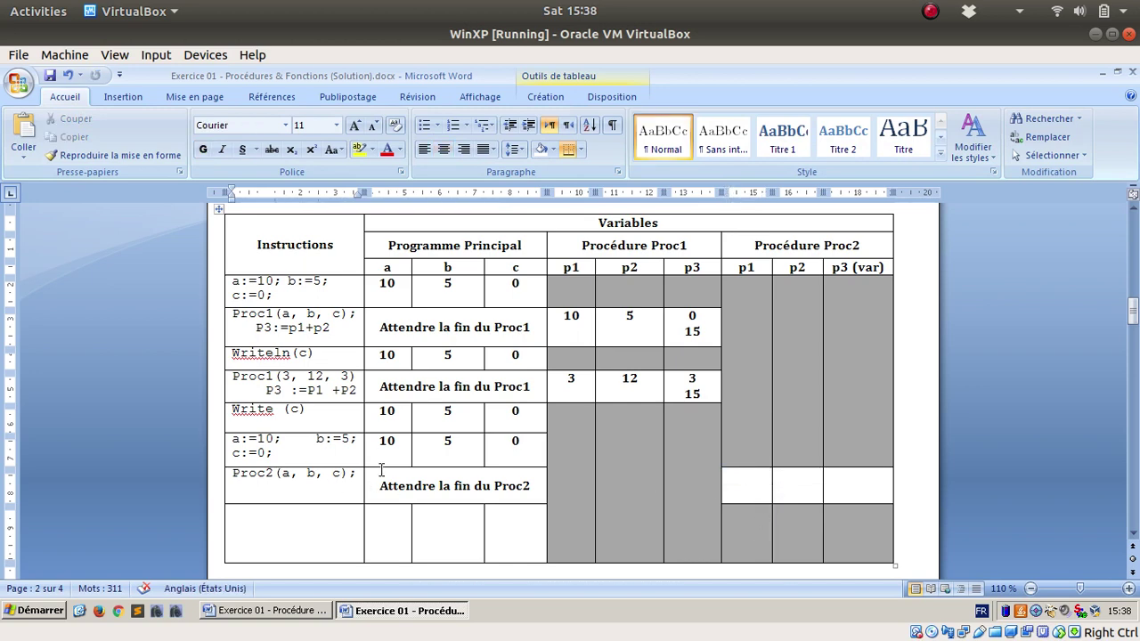
key("alt+Tab")
scroll(488, 438, "up", 4)
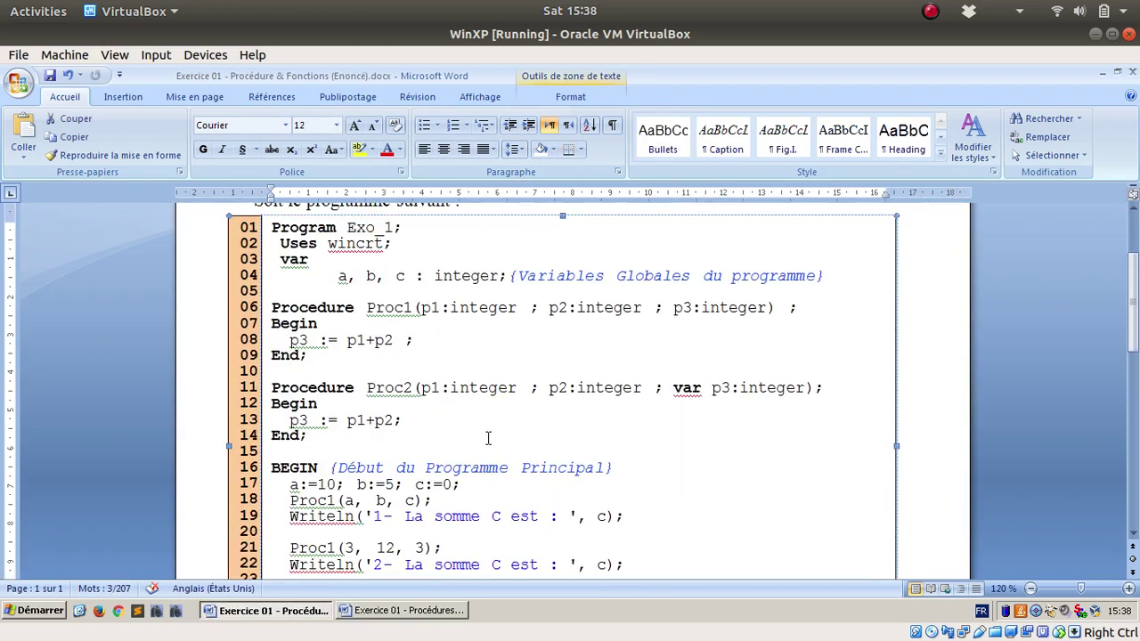
left_click_drag(285, 415, 415, 430)
key("ctrl+c")
key("alt+Tab")
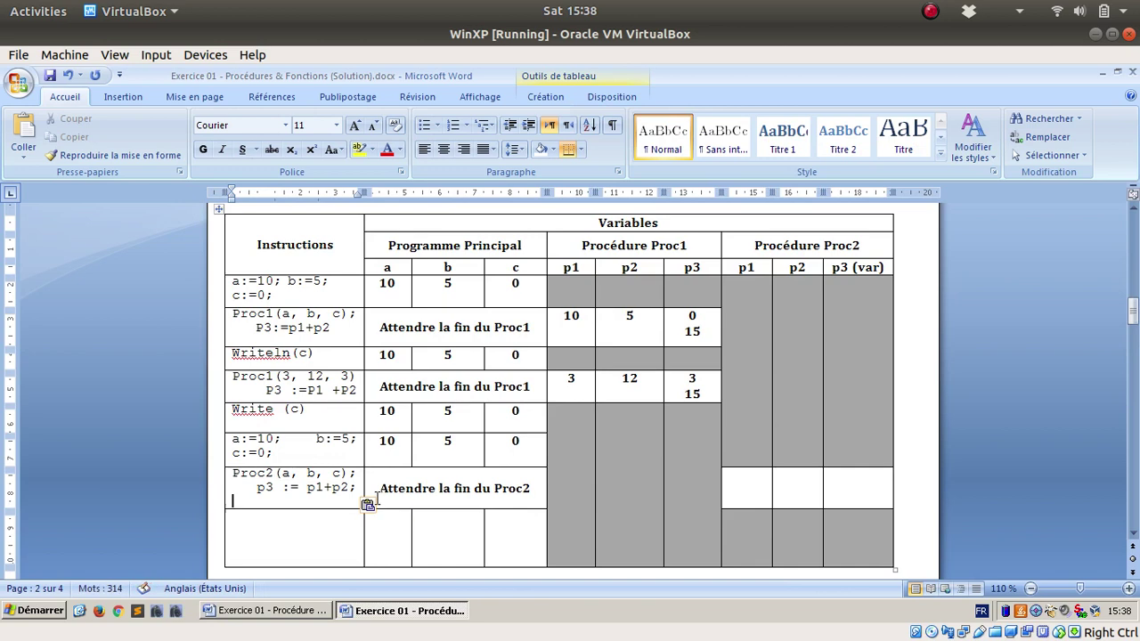
key("BackSpace")
Step: Fill the Proc2(a, b, c) row's Procédure Proc2 cells with 10 for p1, 5 for p2 and 0 for p3 (var)
key("Right")
key("Tab")
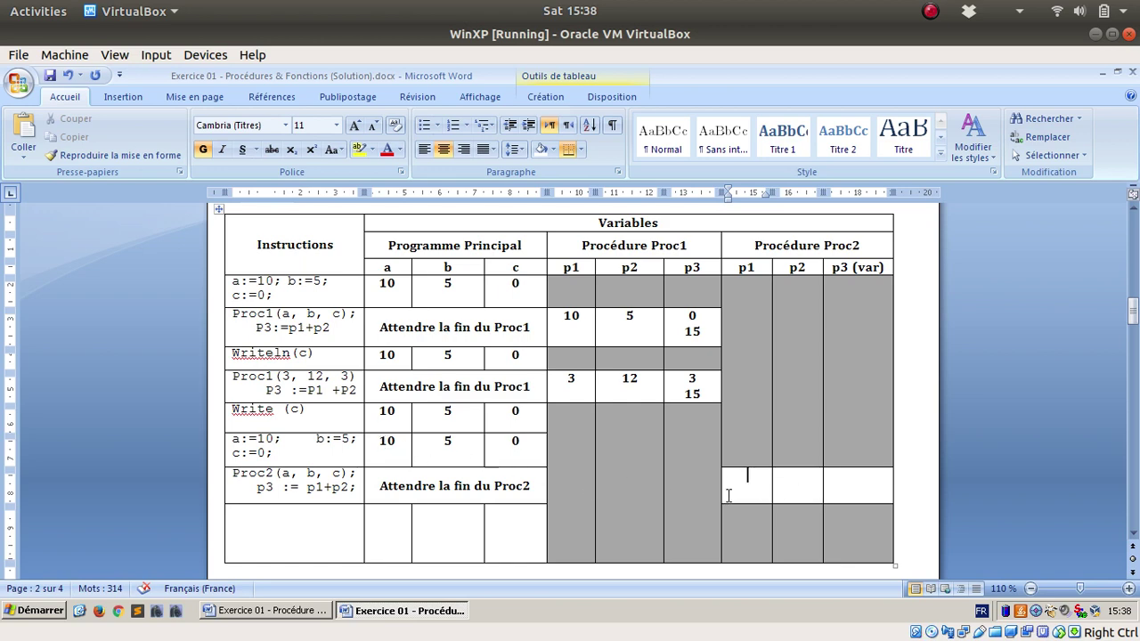
type("10")
key("Tab")
type("5")
key("Tab")
type("0")
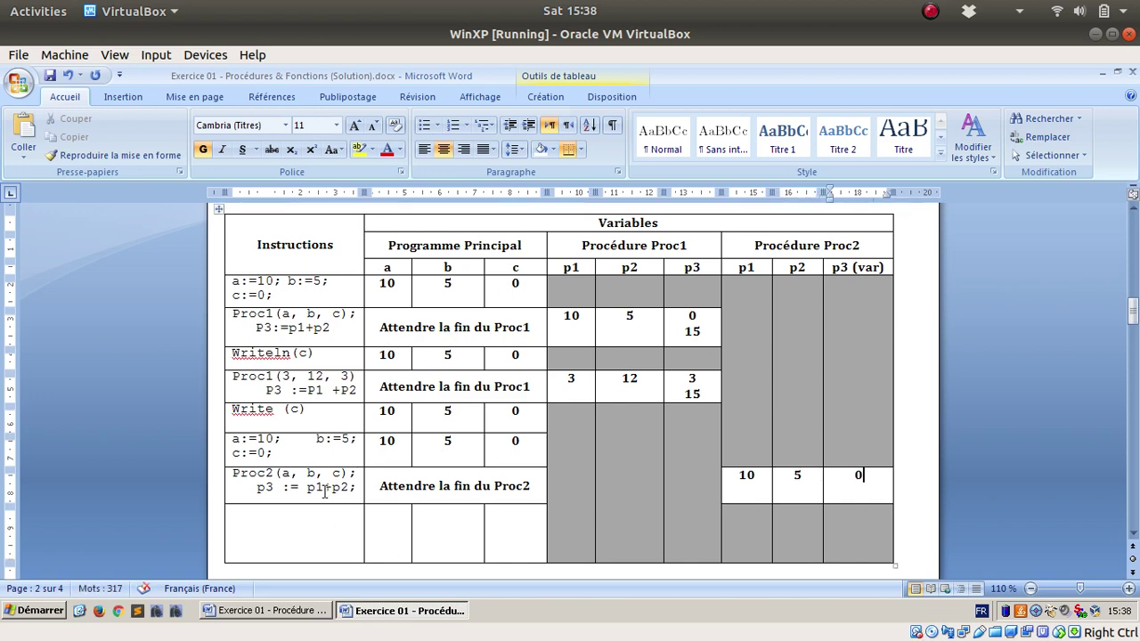
Step: Add 15 on a new line beneath the 0 in the Proc2 row's p3 (var) cell
left_click_drag(266, 489, 357, 490)
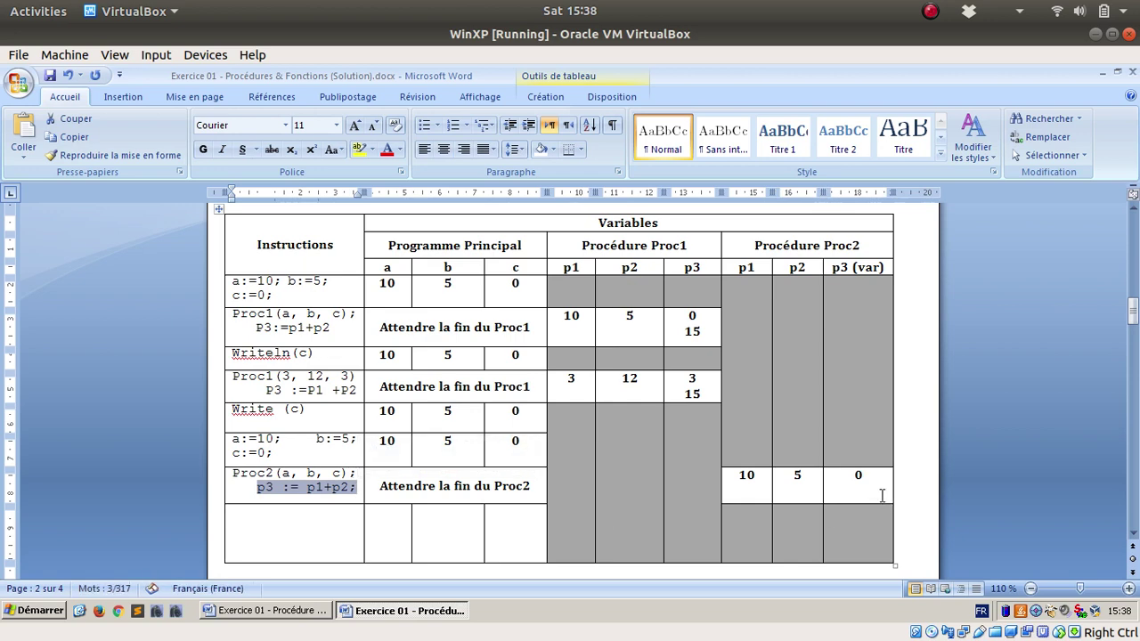
left_click(864, 484)
key("Return")
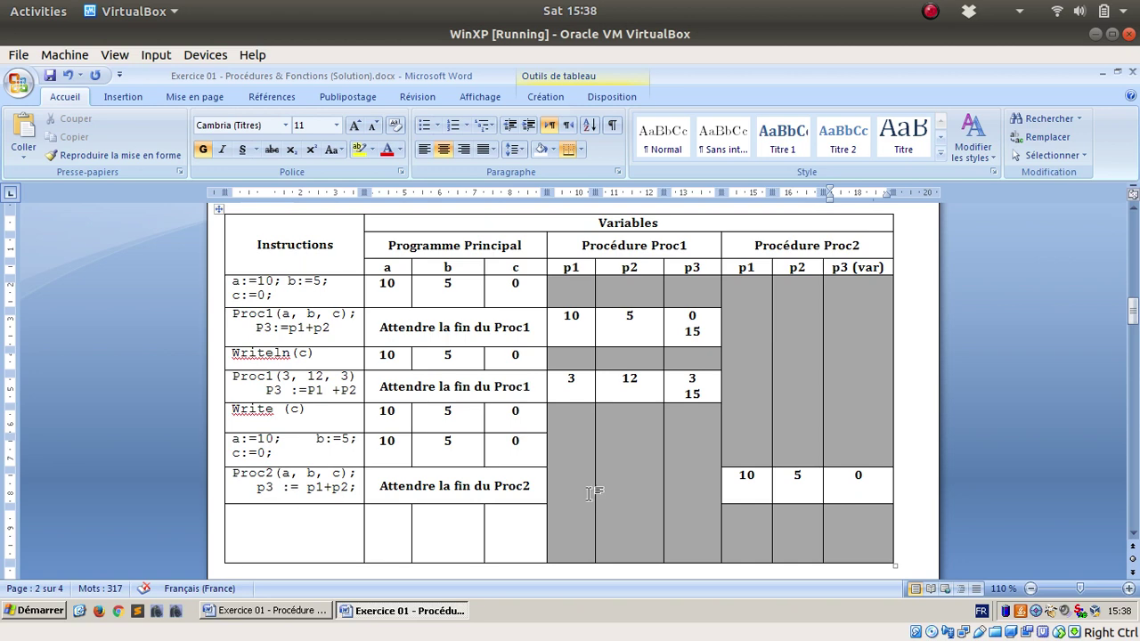
type("15")
key("Up")
key("shift+Home")
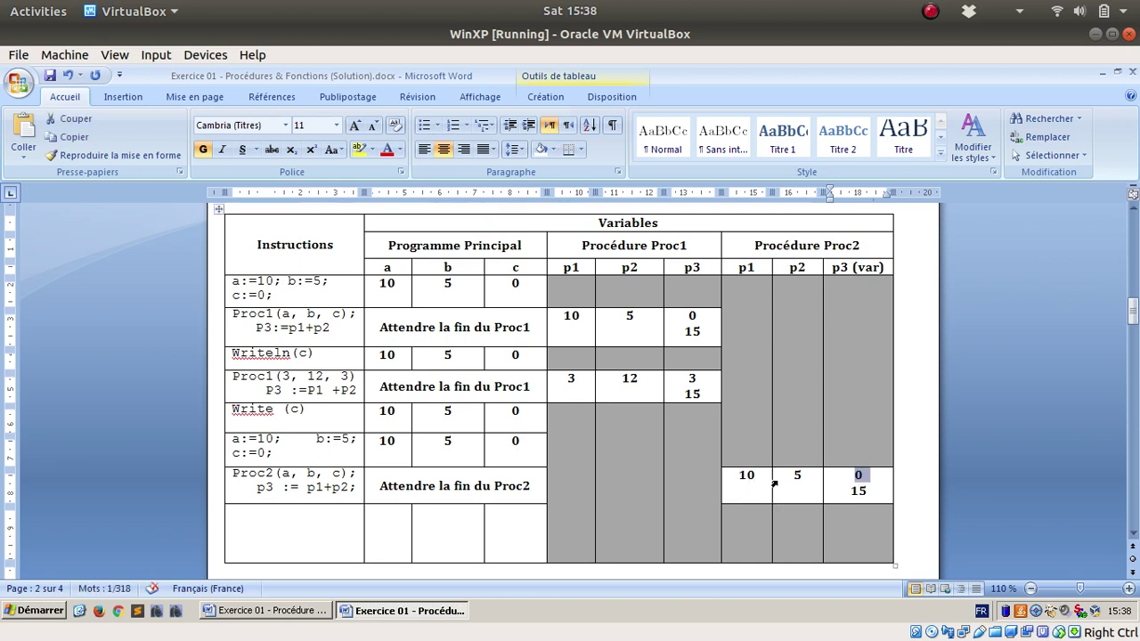
Step: Fill the last row's Programme Principal cells with a = 10, b = 5 and c = 15
scroll(741, 515, "down", 1)
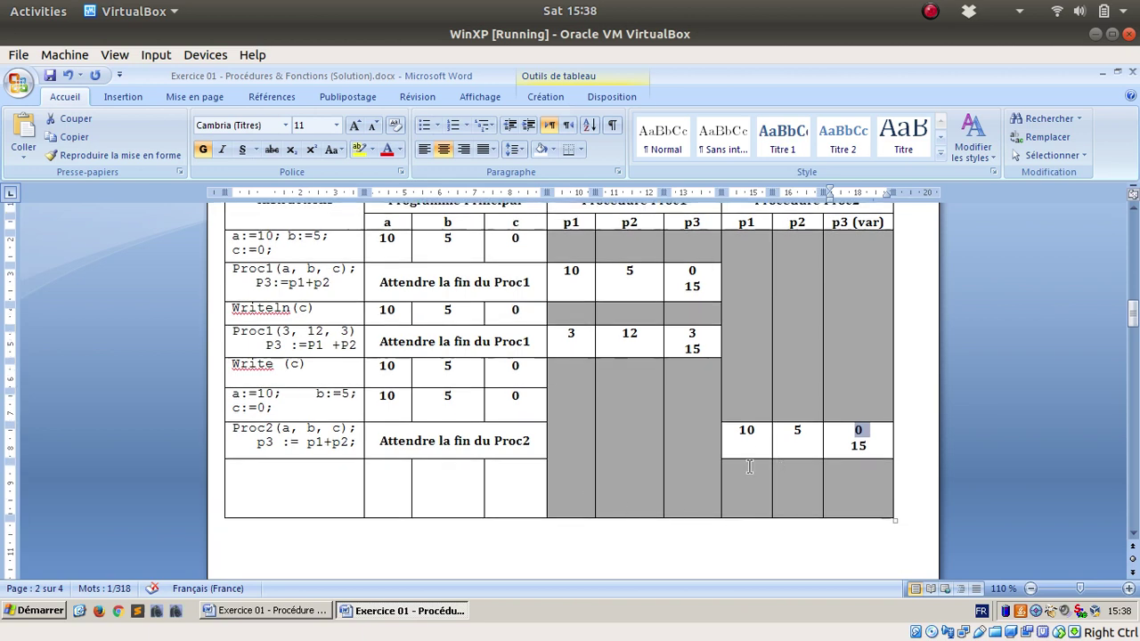
left_click(314, 481)
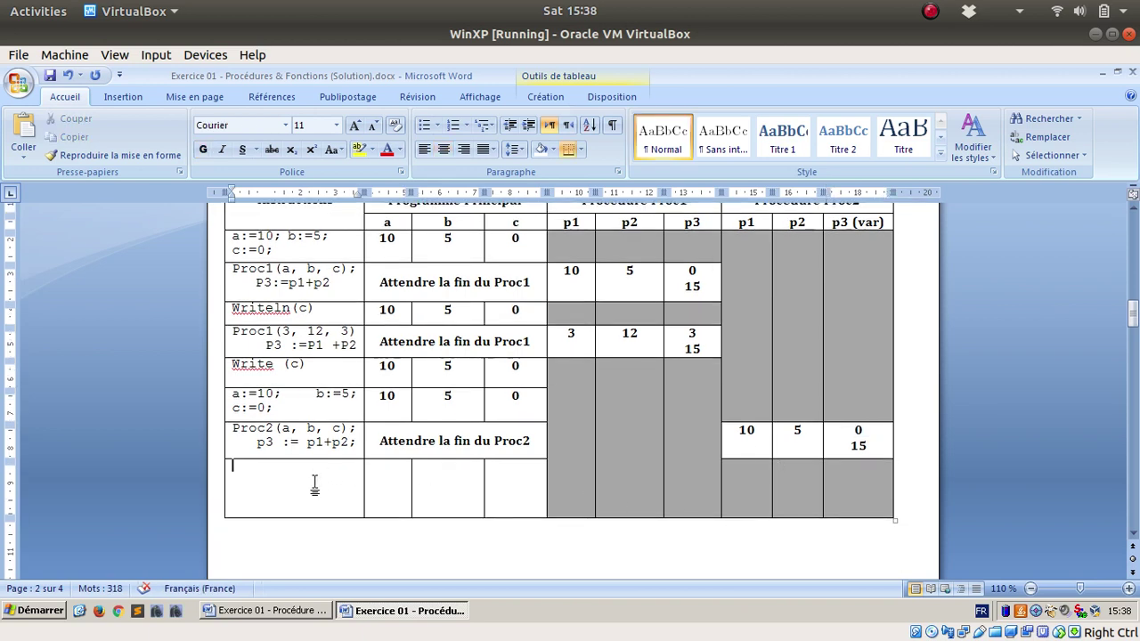
double_click(858, 446)
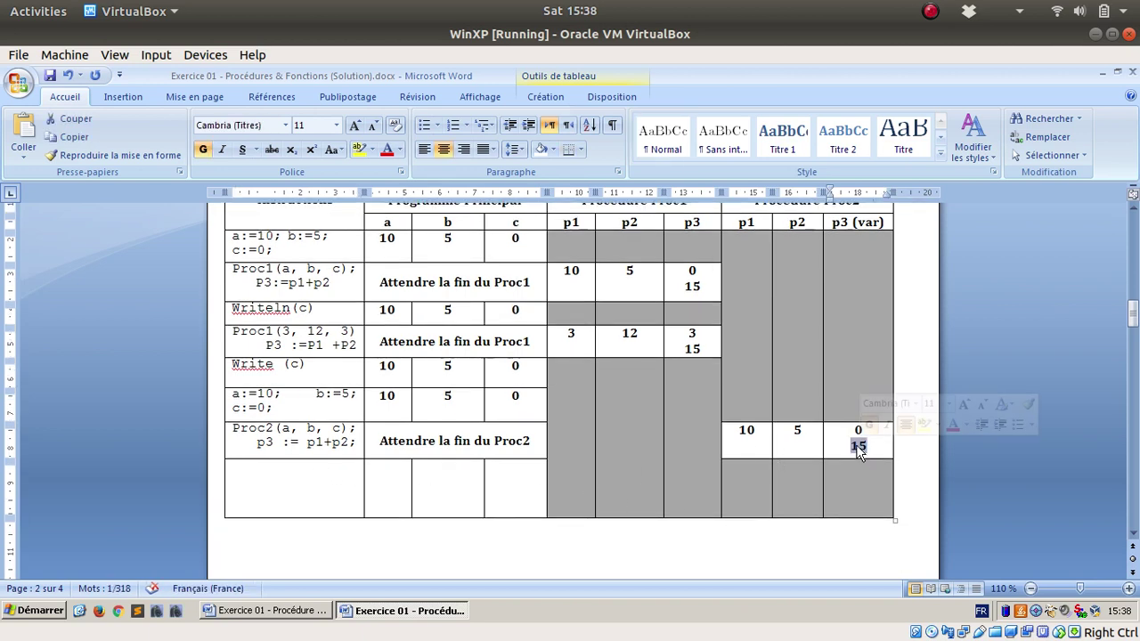
left_click(545, 479)
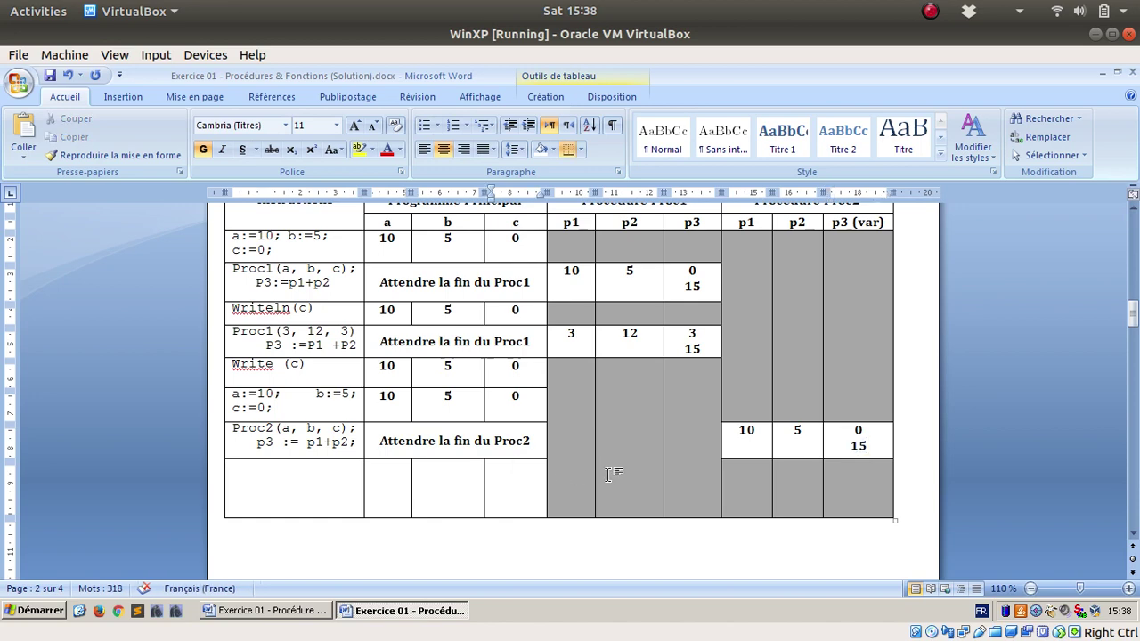
key("ctrl+v")
left_click(472, 470)
type("5")
left_click(386, 469)
type("10")
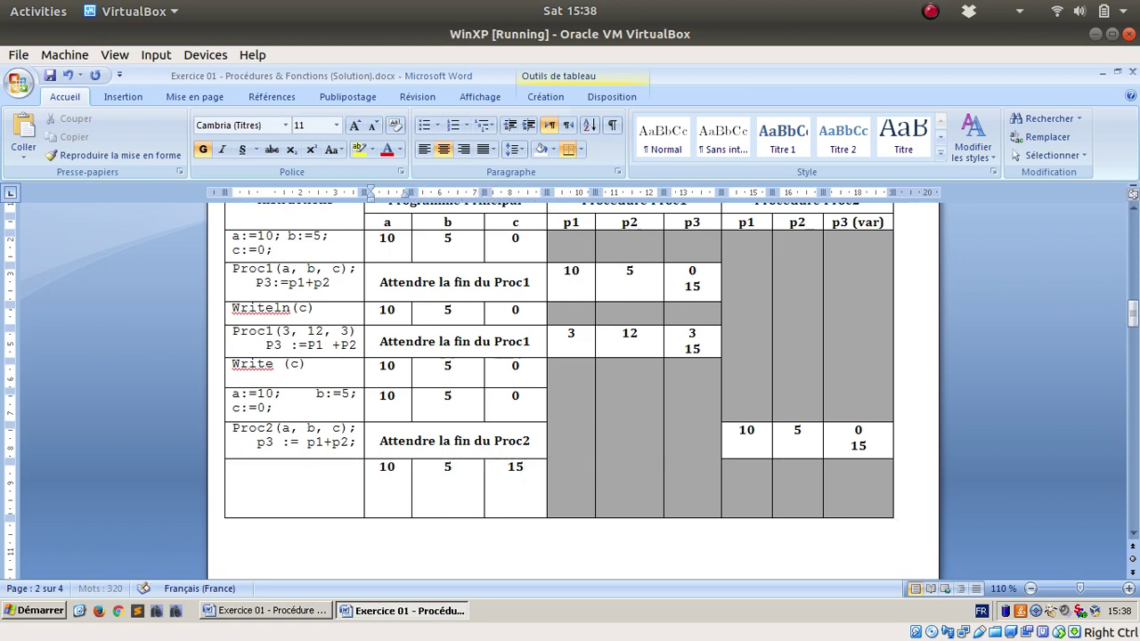
Step: Enter the instruction "Write(c)" in the Instructions cell of the last row
left_click(338, 485)
type("write()")
key("BackSpace")
type("c)")
left_click(523, 468)
scroll(517, 509, "up", 15)
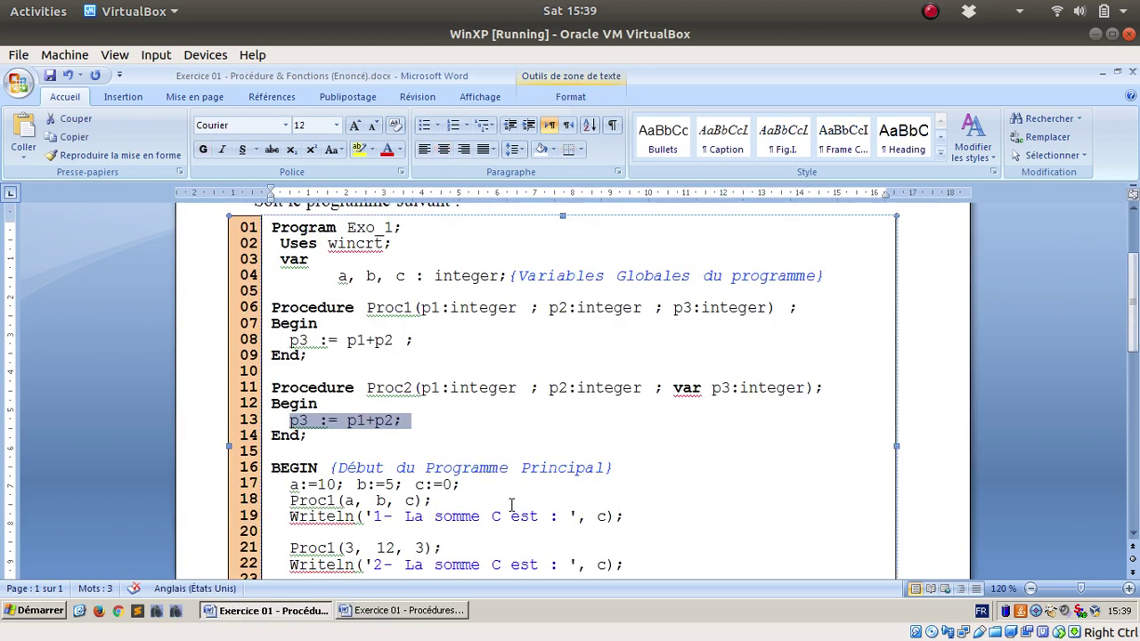
scroll(521, 525, "down", 15)
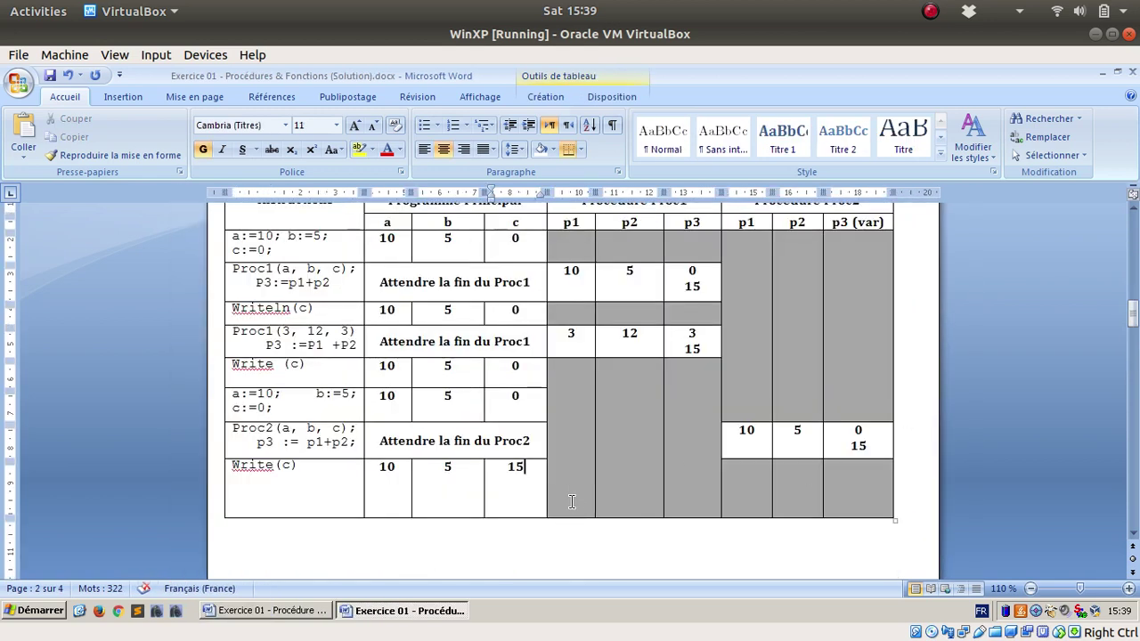
scroll(835, 462, "up", 1)
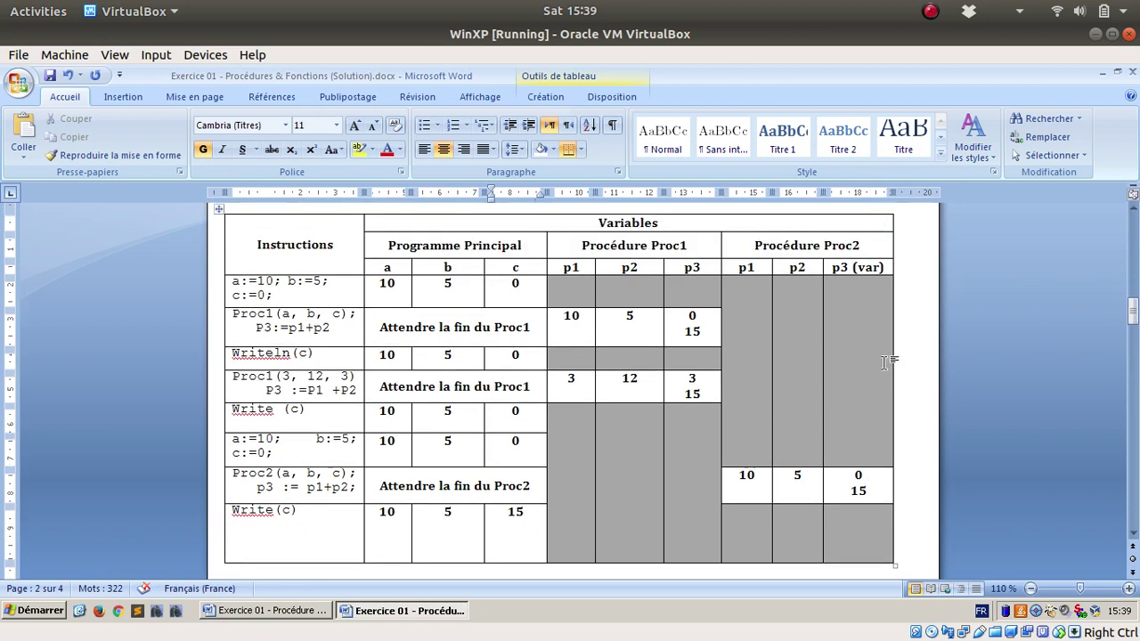
double_click(870, 268)
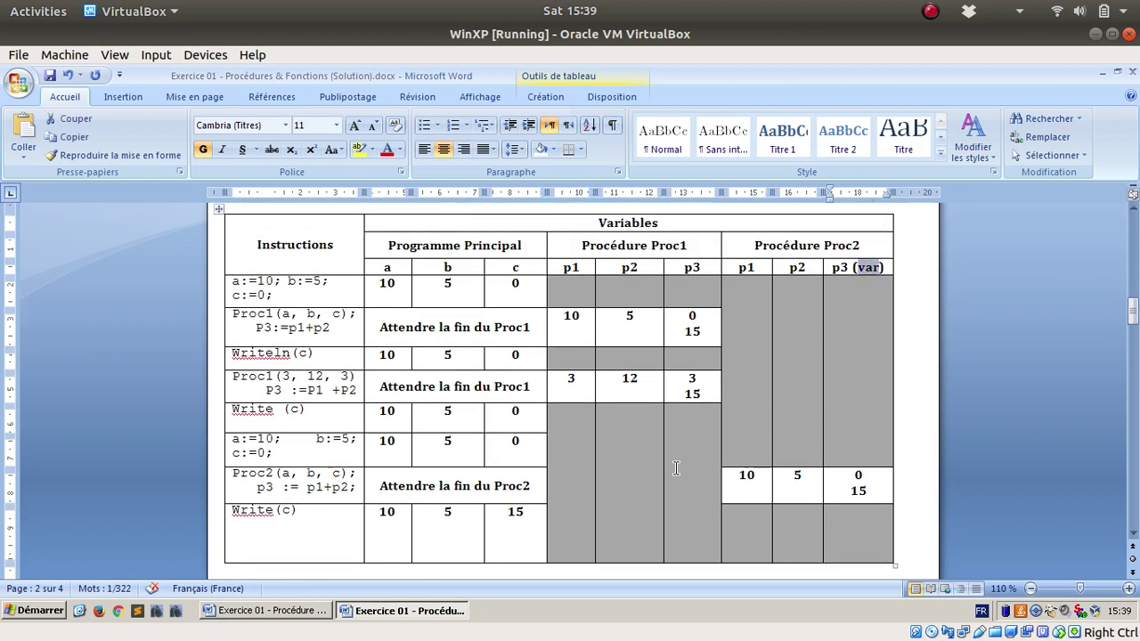
scroll(676, 468, "down", 1)
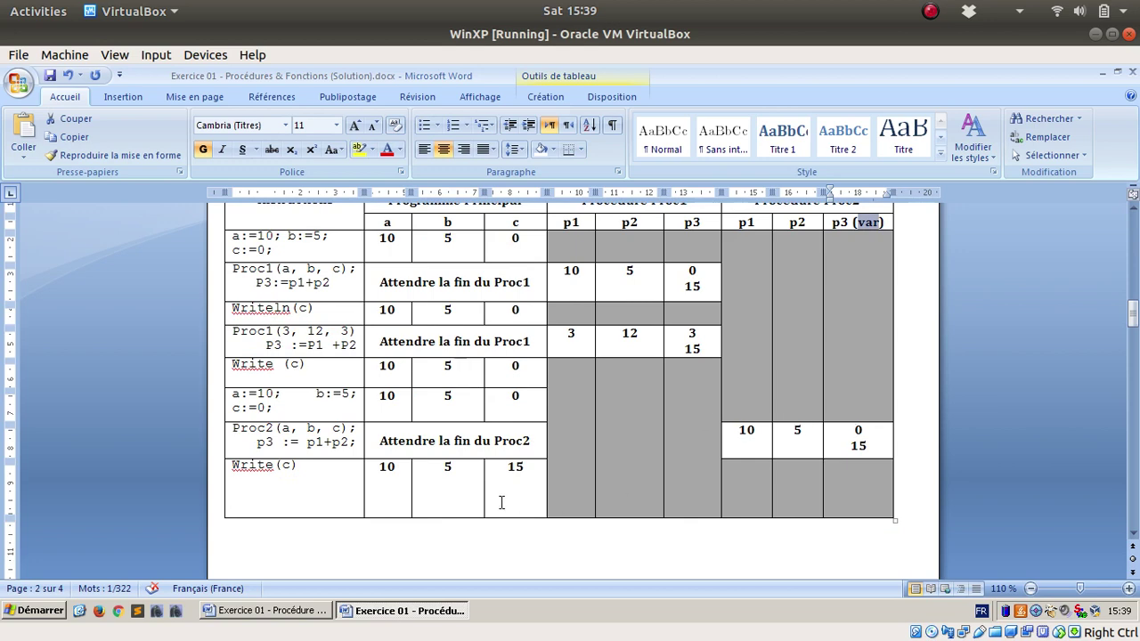
Step: Reduce the height of the Write(c) row at the end of the table and place the cursor below the table
scroll(501, 502, "down", 1)
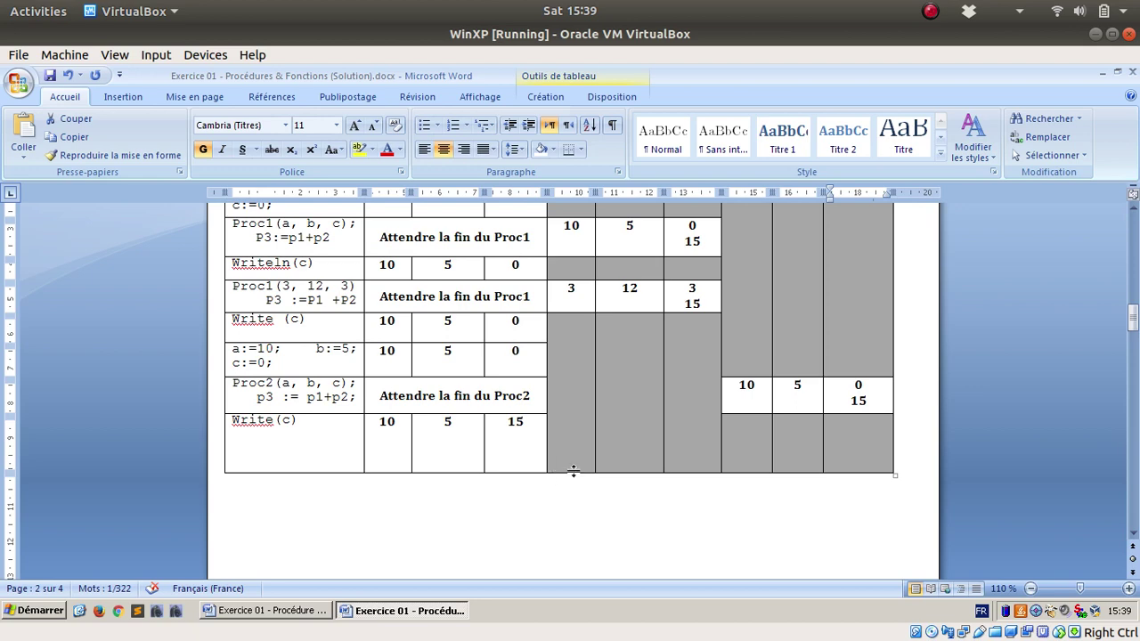
scroll(557, 481, "up", 1)
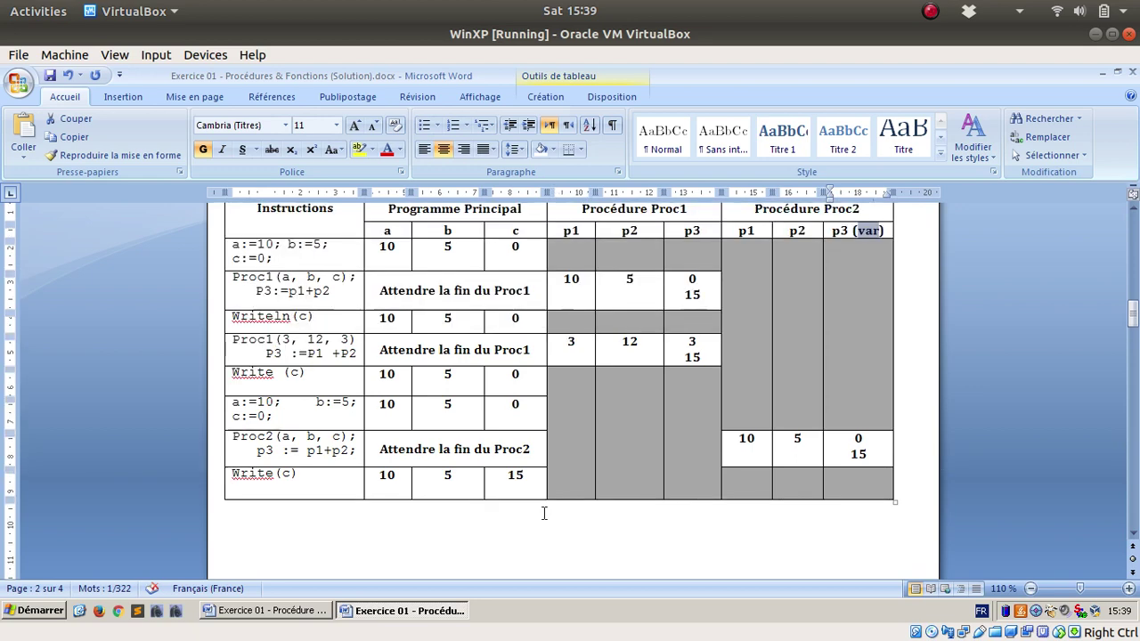
scroll(545, 513, "up", 1)
left_click(595, 559)
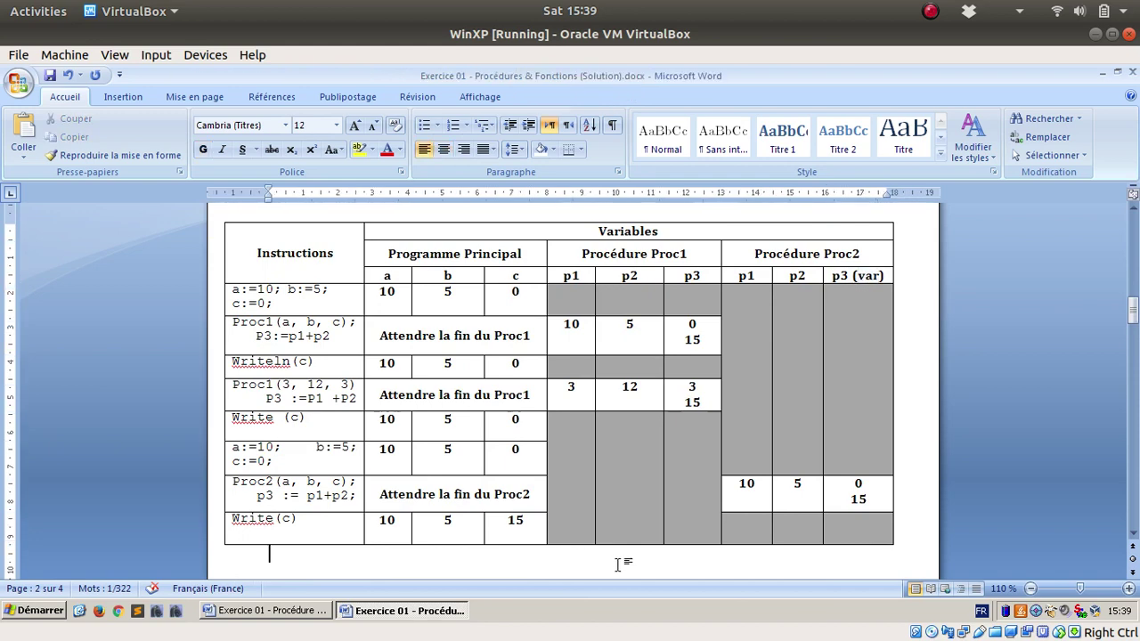
Step: Select all the objects of the Proc1 input/output diagram and place a copy of it to its left at the same height
scroll(612, 558, "down", 6)
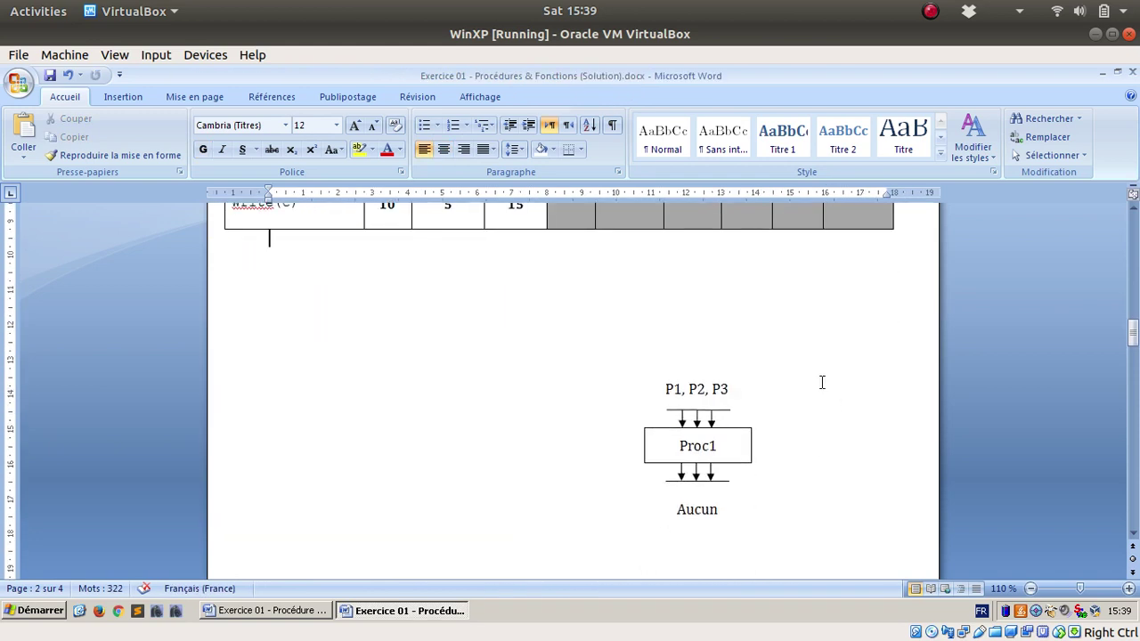
left_click(1050, 155)
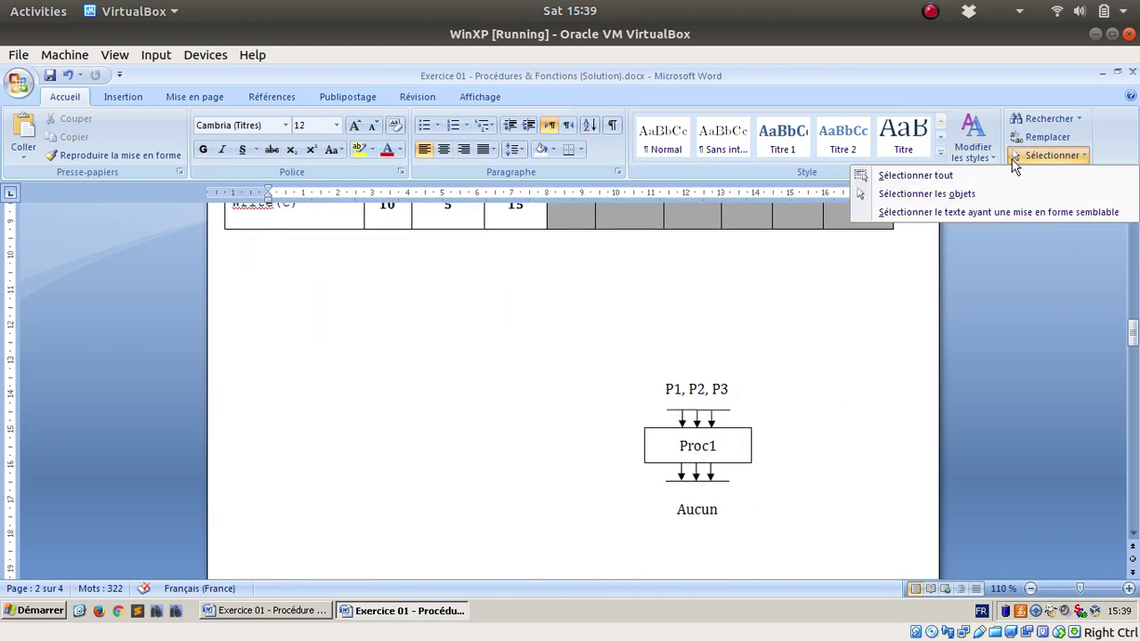
left_click(977, 193)
left_click_drag(812, 363, 570, 542)
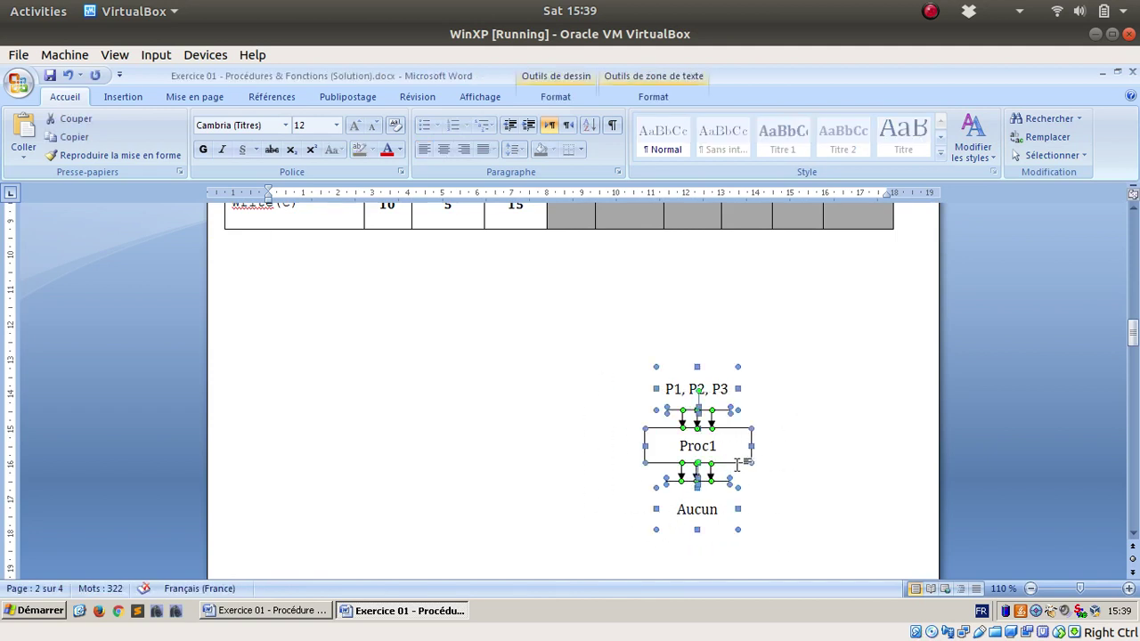
left_click_drag(737, 462, 449, 464)
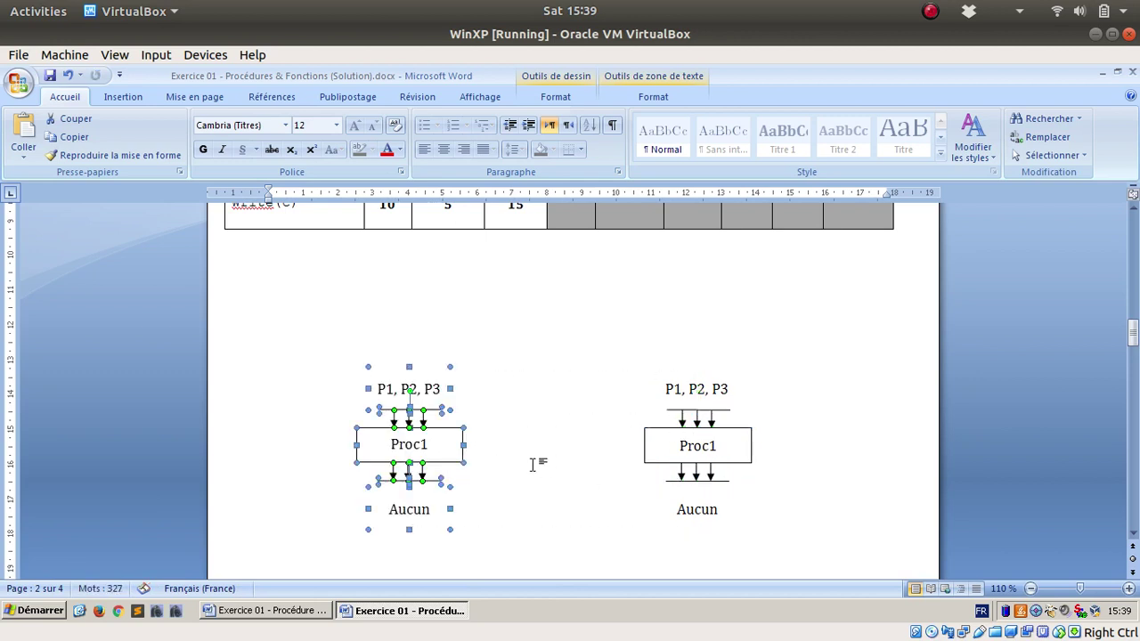
Step: Change the original diagram's box label to Proc2 and its output text to P3
left_click(682, 446)
left_click(721, 446)
key("BackSpace")
type("2")
double_click(698, 509)
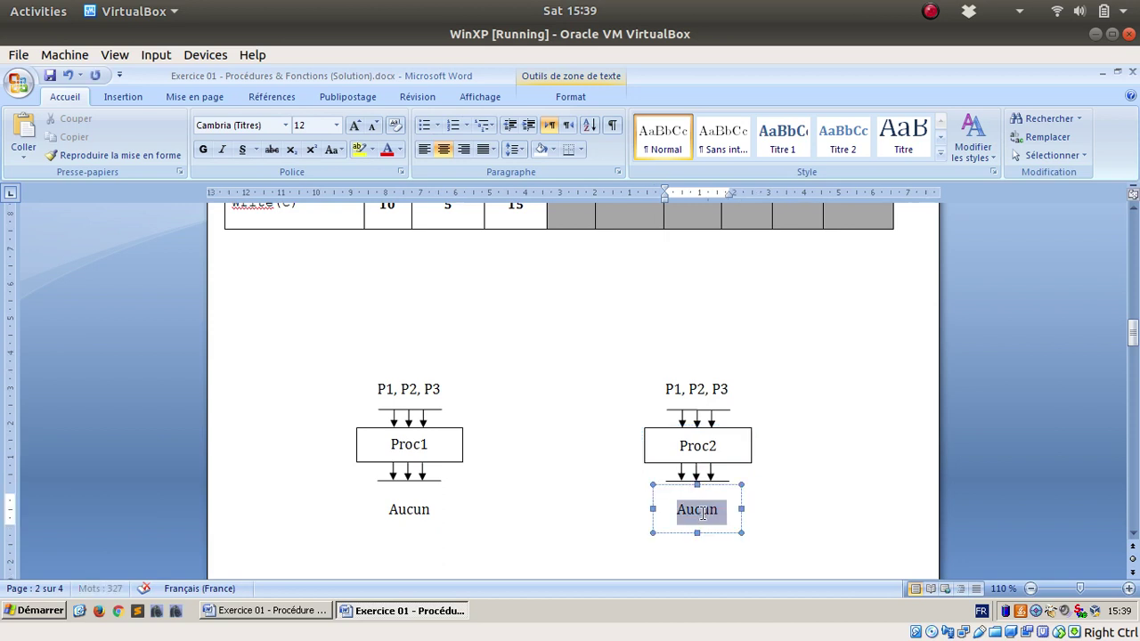
type("P3")
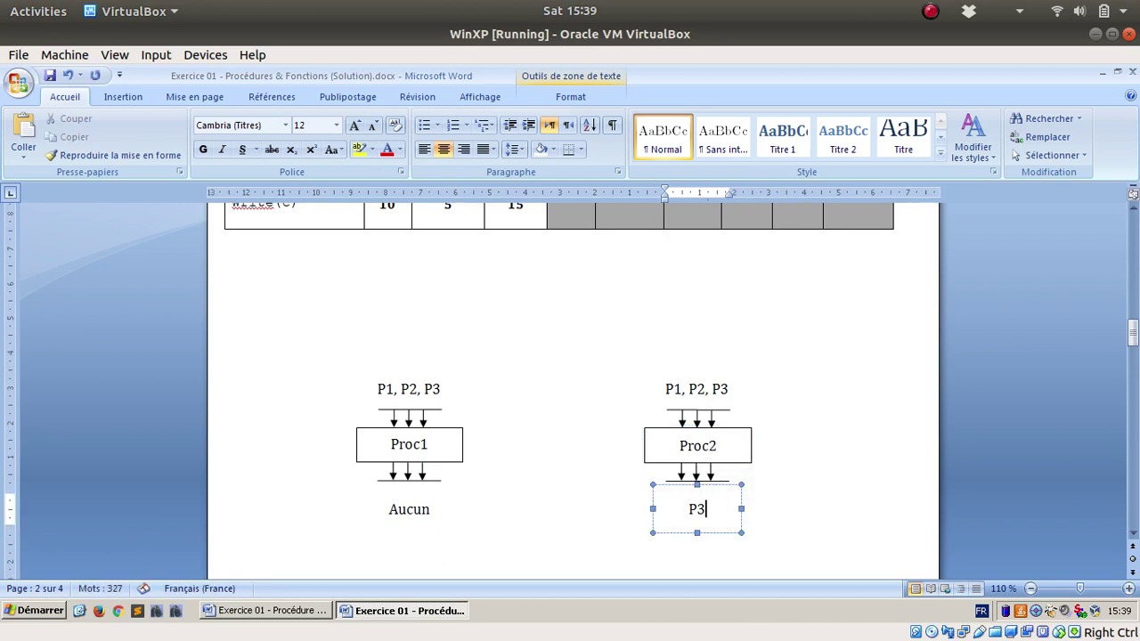
left_click(819, 485)
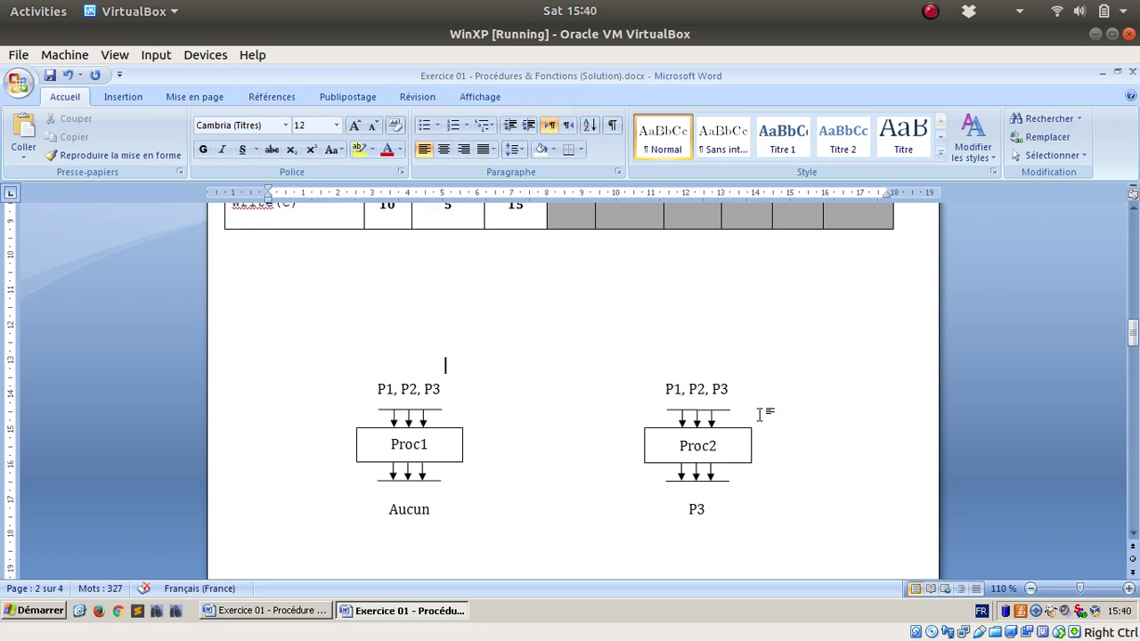
Step: Check question 6 in the exercise statement document, about which procedure can be transformed into a function
scroll(760, 411, "down", 1)
scroll(761, 412, "up", 7)
left_click(287, 613)
scroll(438, 456, "down", 5)
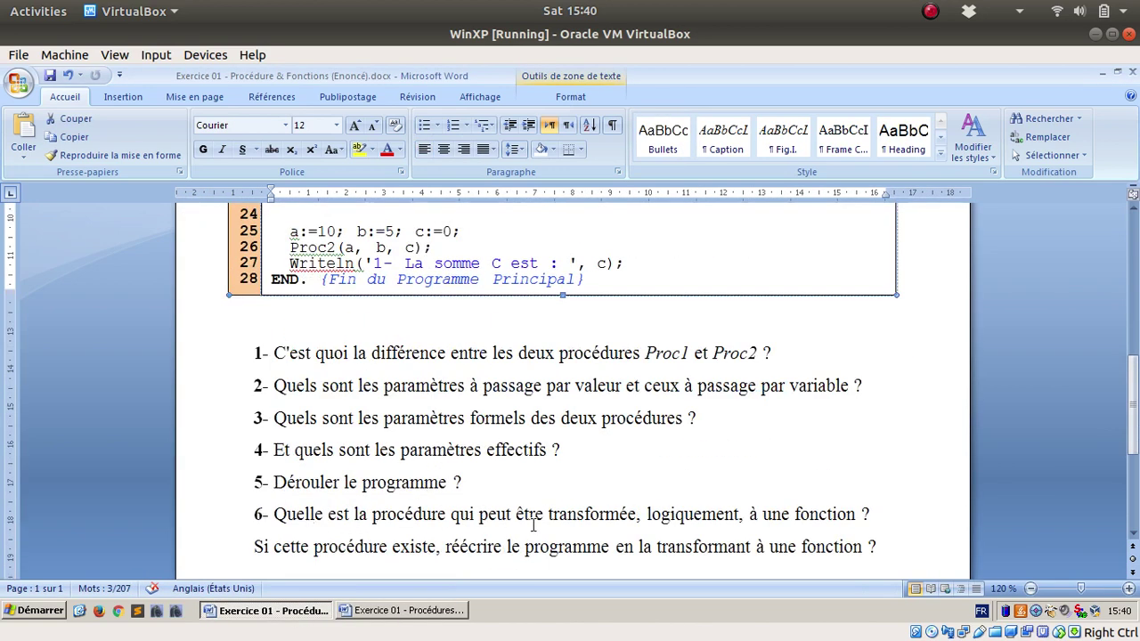
triple_click(813, 518)
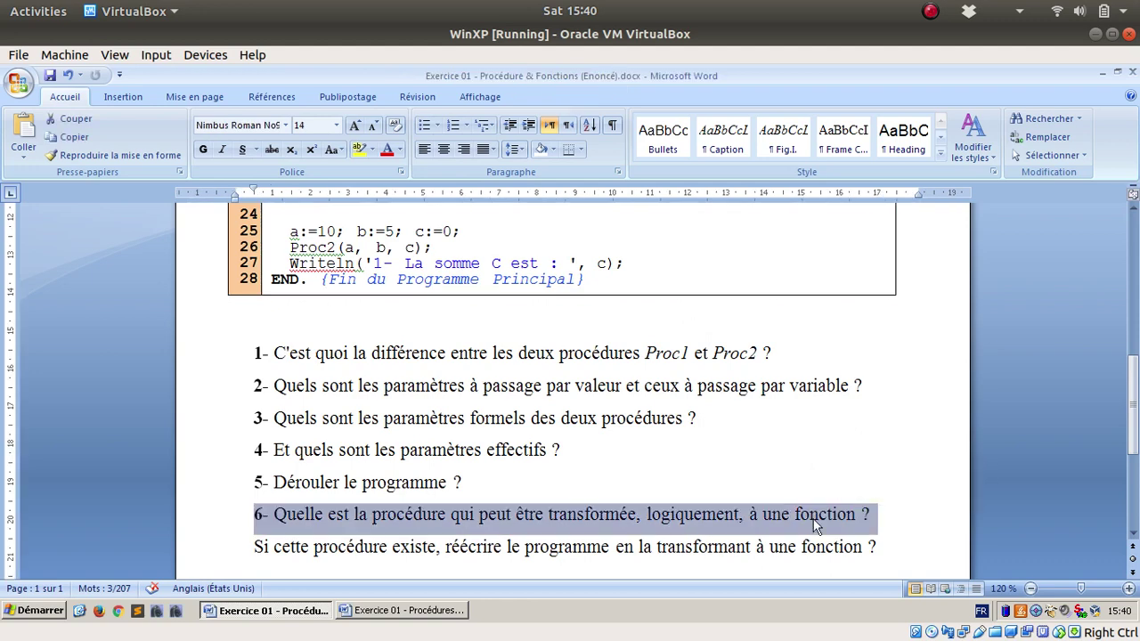
Step: Return to the solution document and create numbered item 5 below answer 4 by copying the list formatting of item 4
left_click(378, 615)
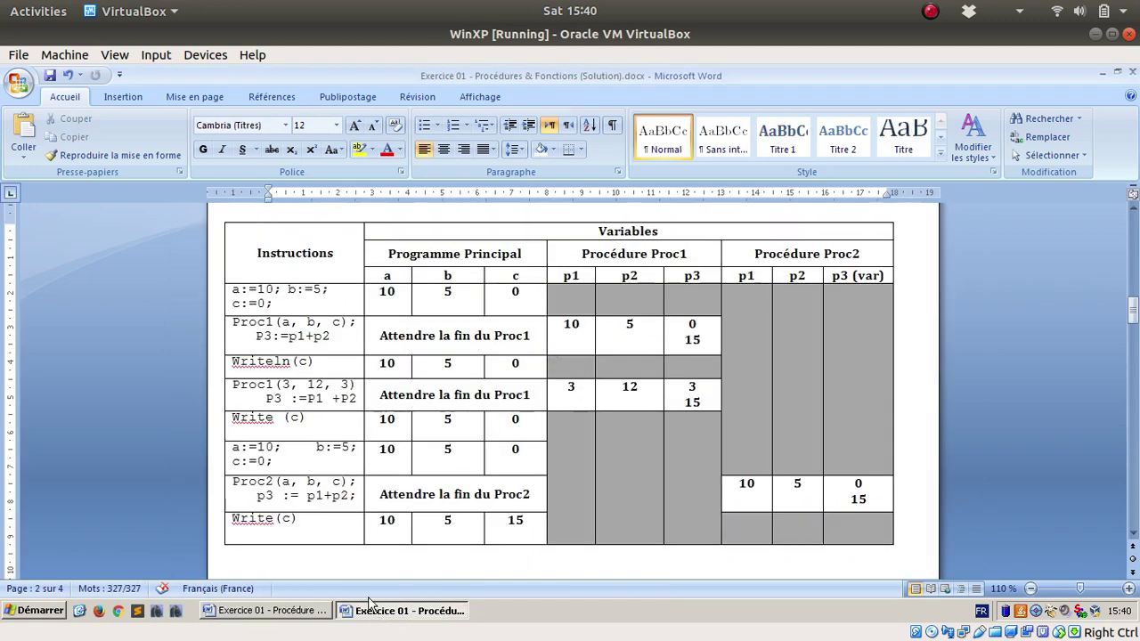
scroll(381, 466, "down", 10)
scroll(381, 466, "down", 10)
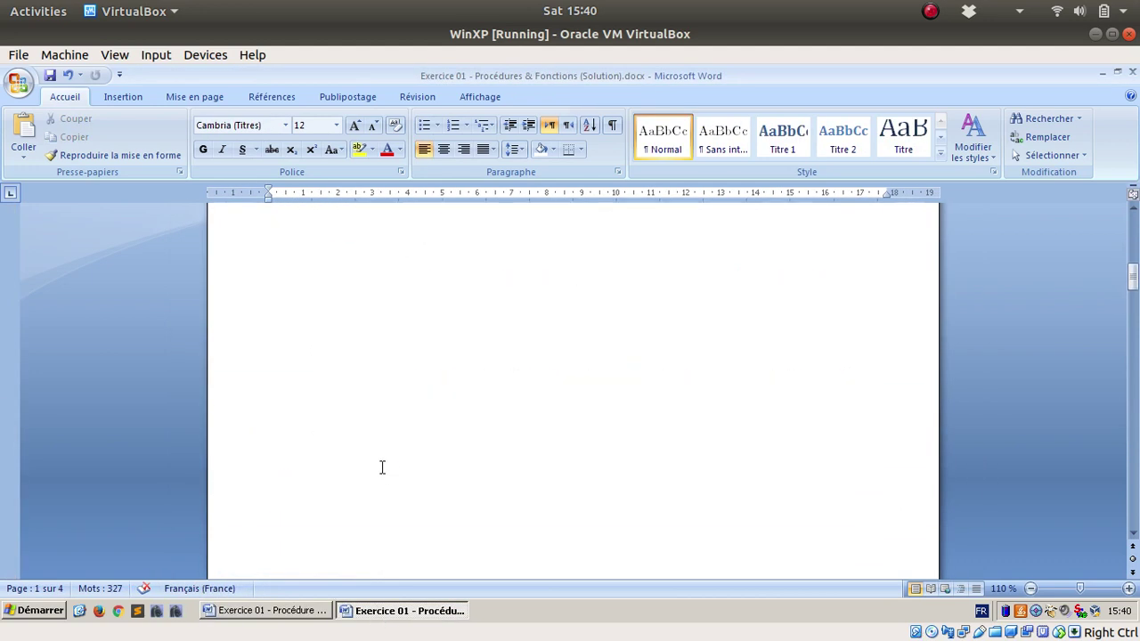
left_click(275, 341)
scroll(430, 354, "up", 10)
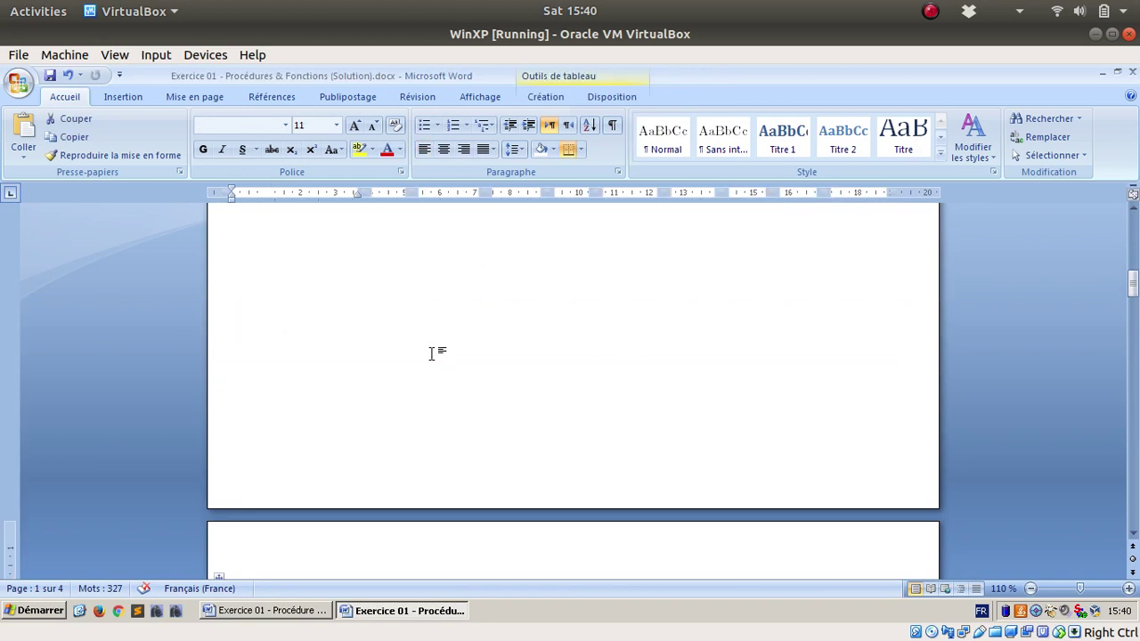
left_click(313, 335)
scroll(445, 311, "up", 2)
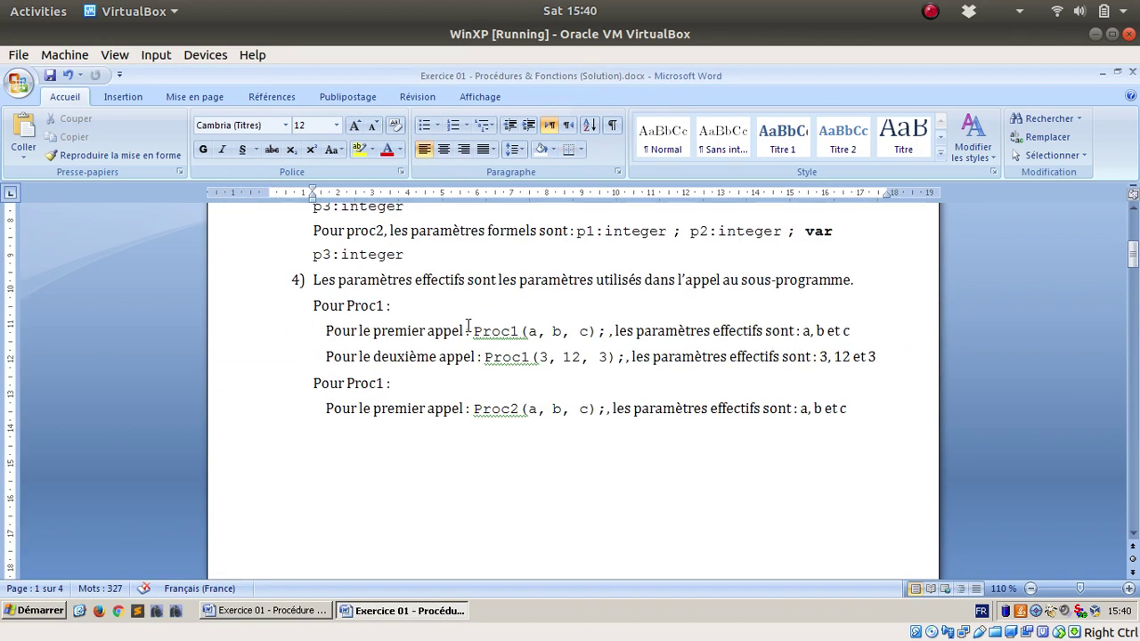
left_click(316, 280)
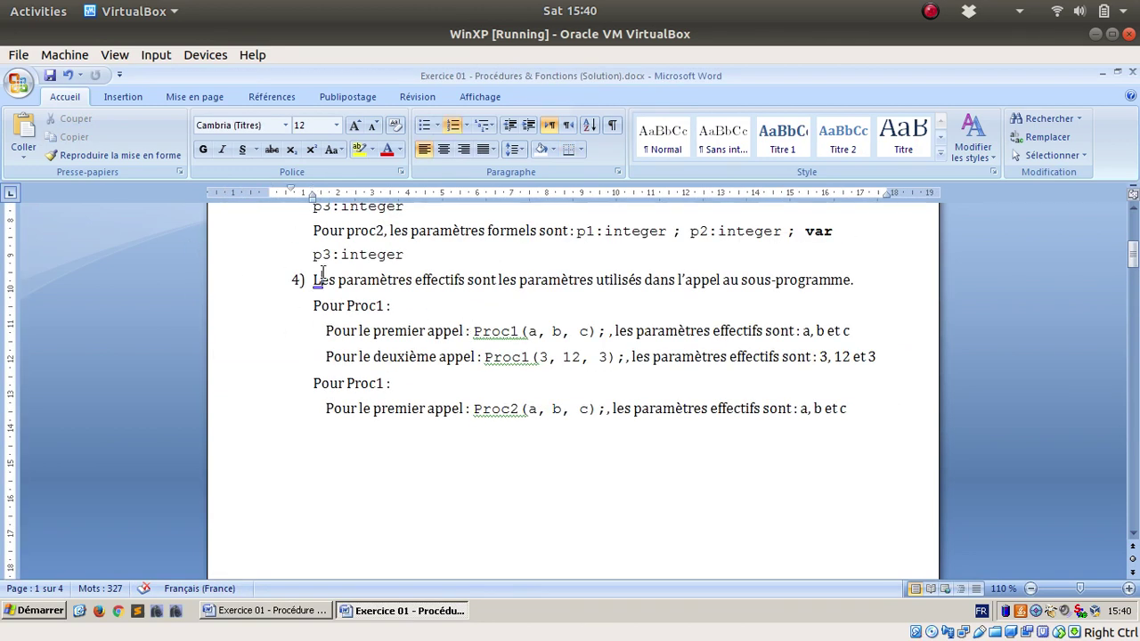
left_click(53, 155)
left_click(330, 445)
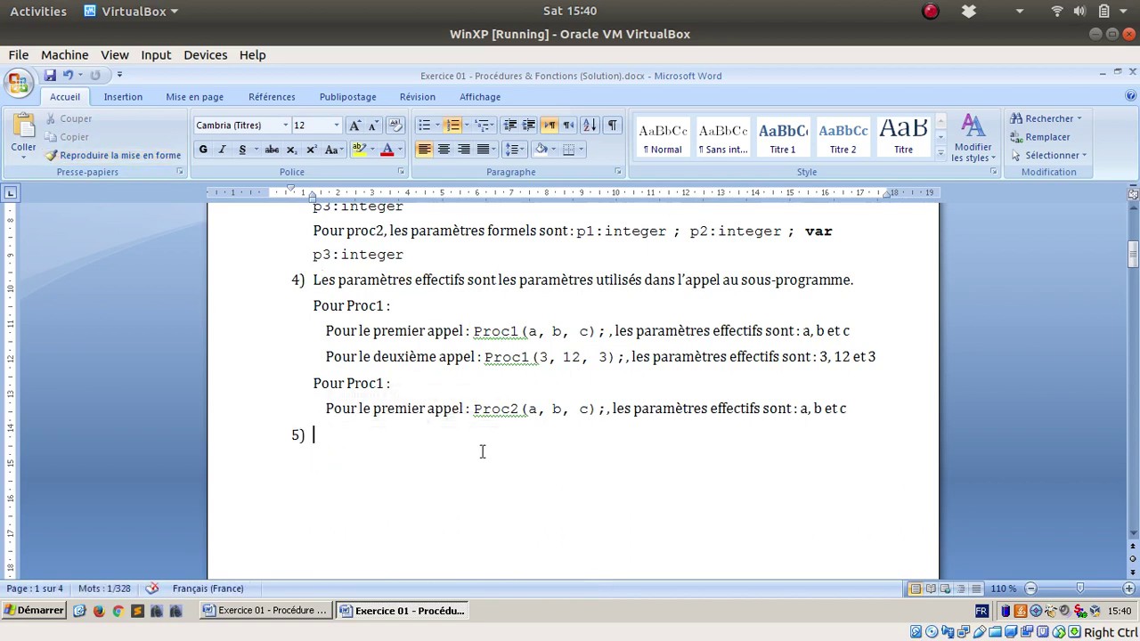
Step: Enter "Le déroulement" as the text of item 5 and insert a page break before it
type("Le déroulement")
key("Home")
key("ctrl+Return")
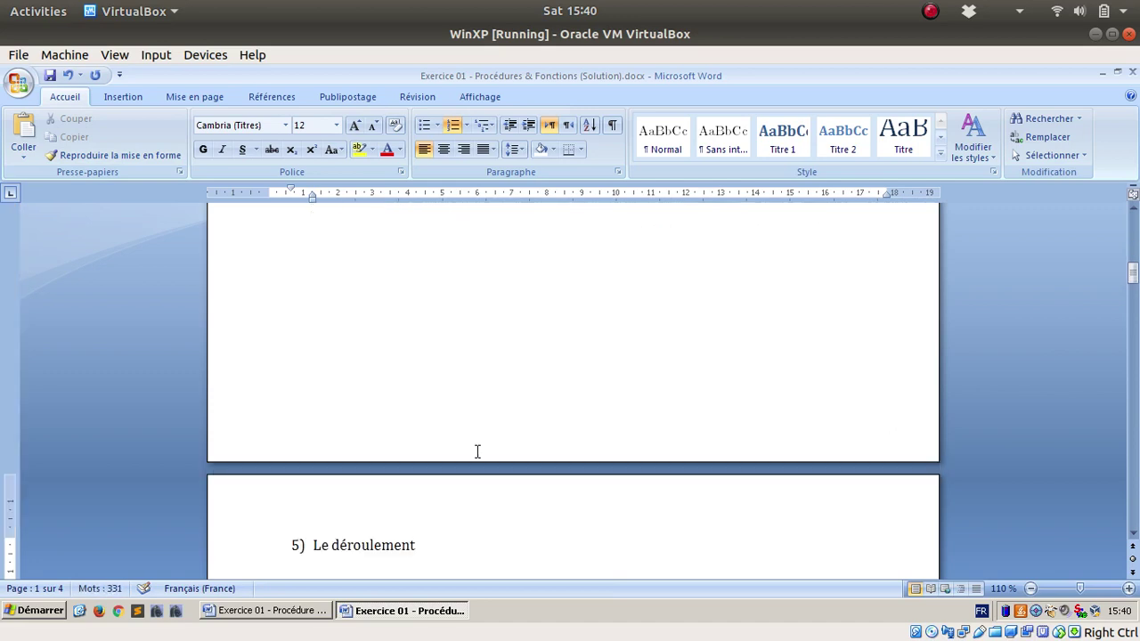
Step: Remove the blank space between the "Le déroulement" heading and the trace table, and the surplus empty lines below the table
key("Down")
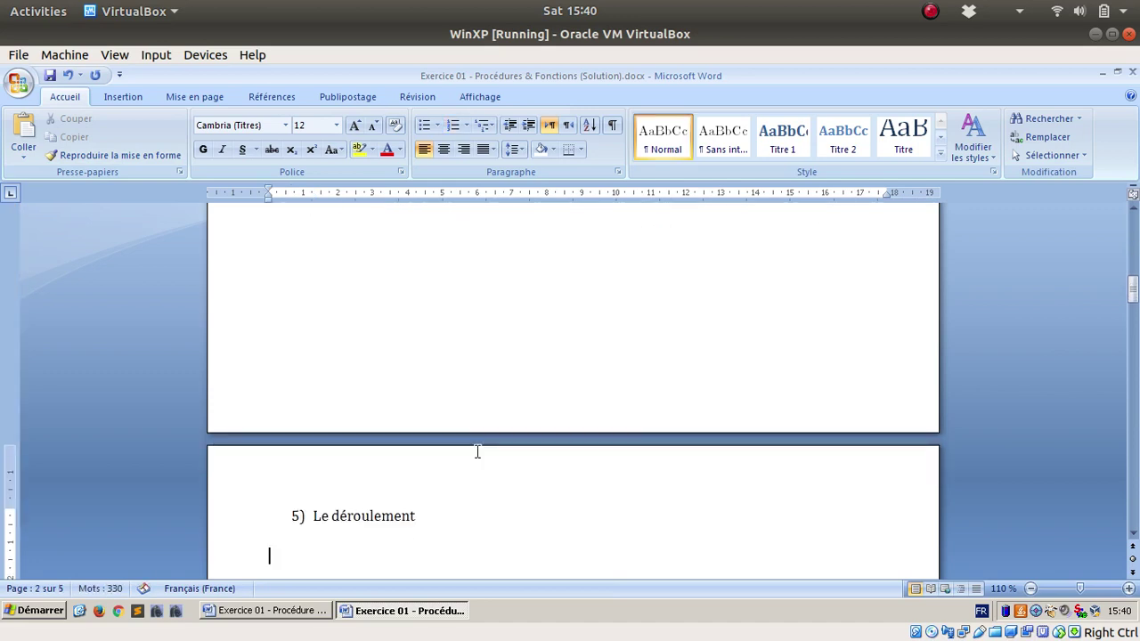
key("ctrl+v")
scroll(477, 451, "down", 3)
scroll(477, 451, "down", 8)
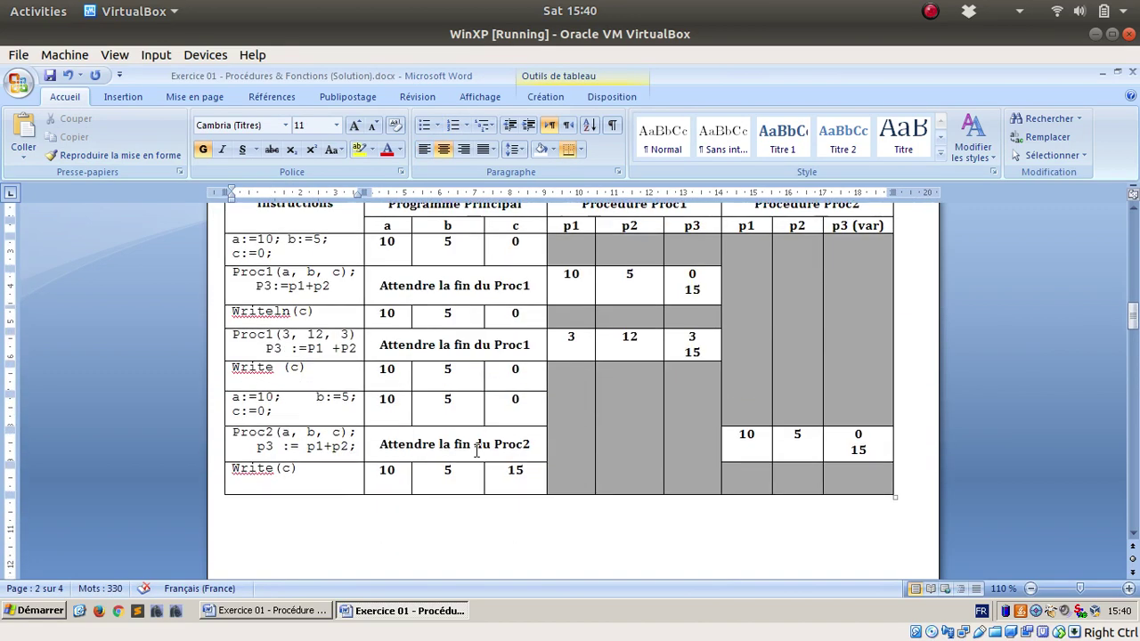
left_click(338, 388)
key("Delete")
key("Delete")
key("Delete")
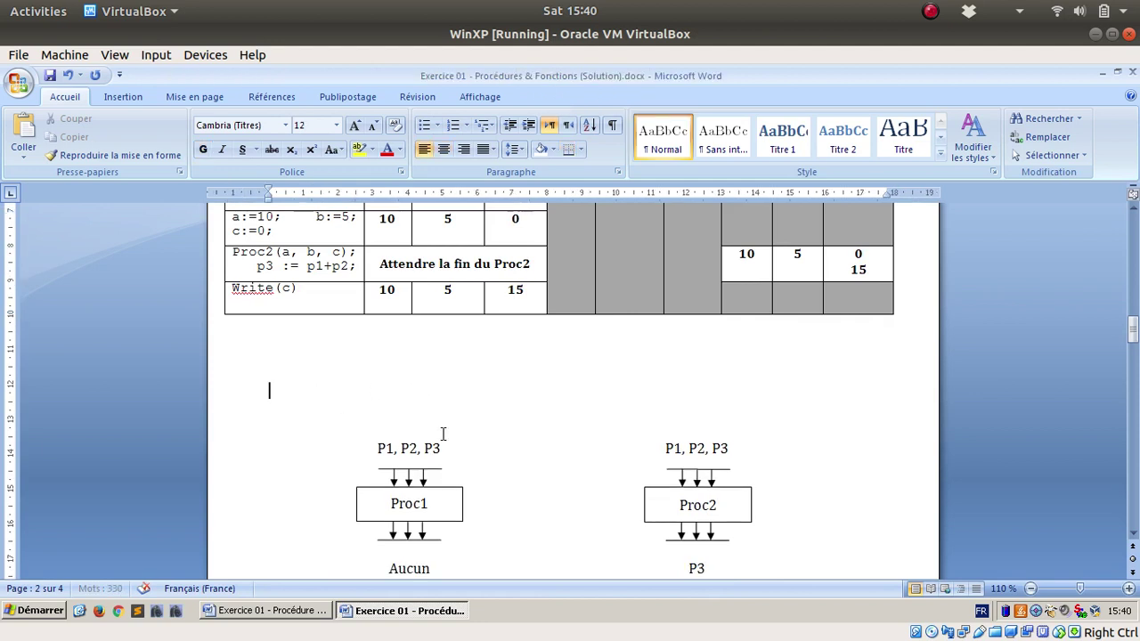
Step: Add empty lines below the trace table, then select both procedure diagrams together and move them up to just beneath the table
key("ctrl+Return")
scroll(443, 433, "down", 6)
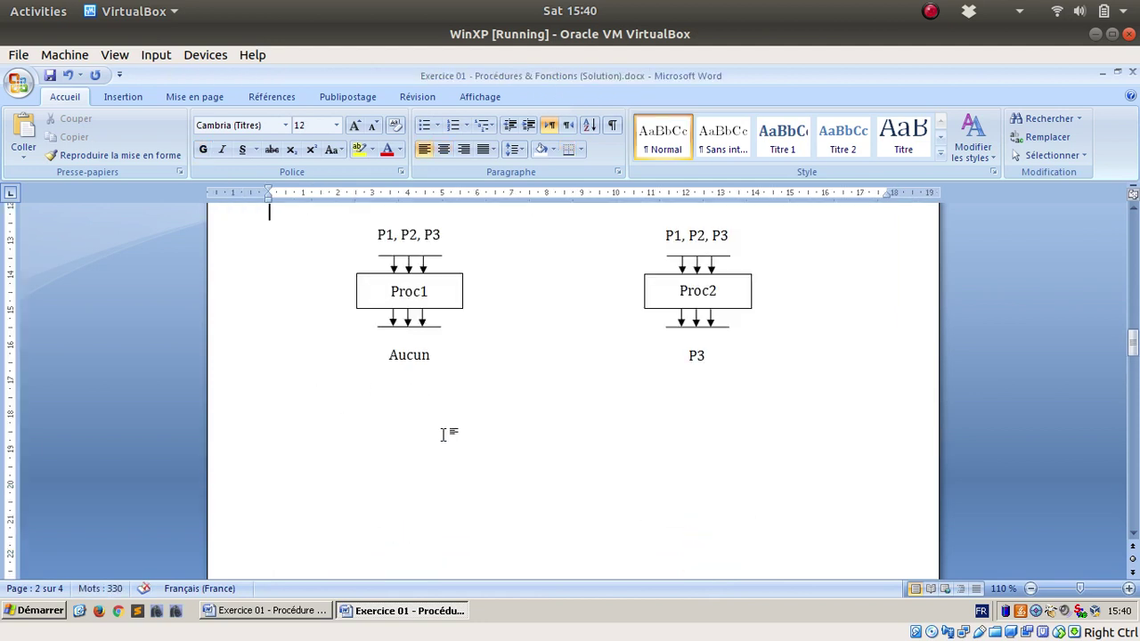
key("Return")
key("Return")
key("Return")
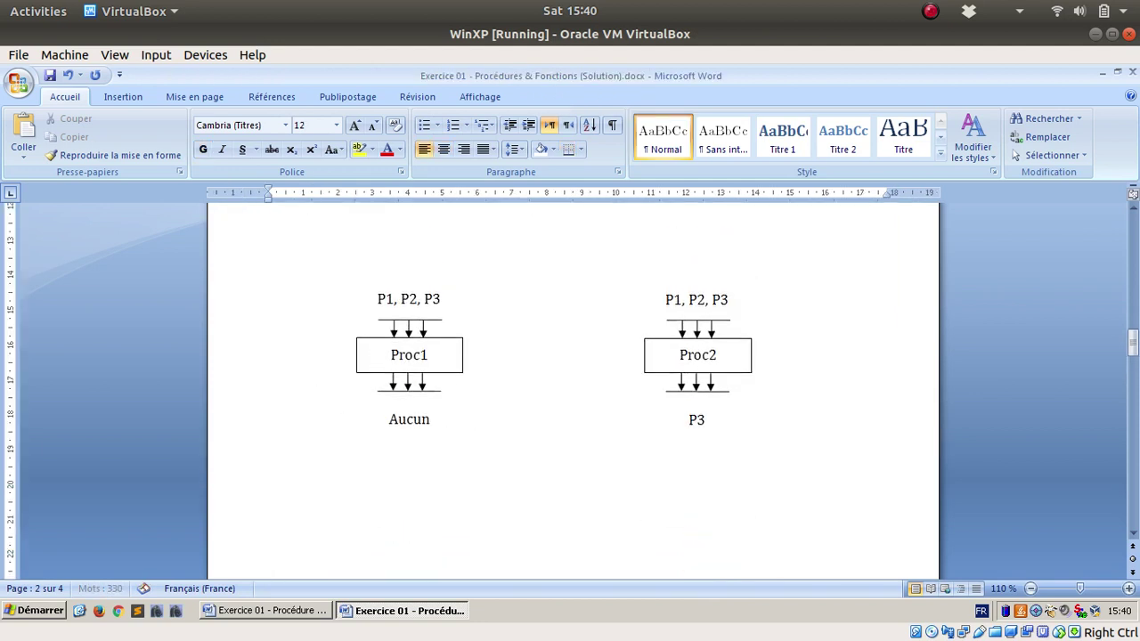
left_click(1051, 155)
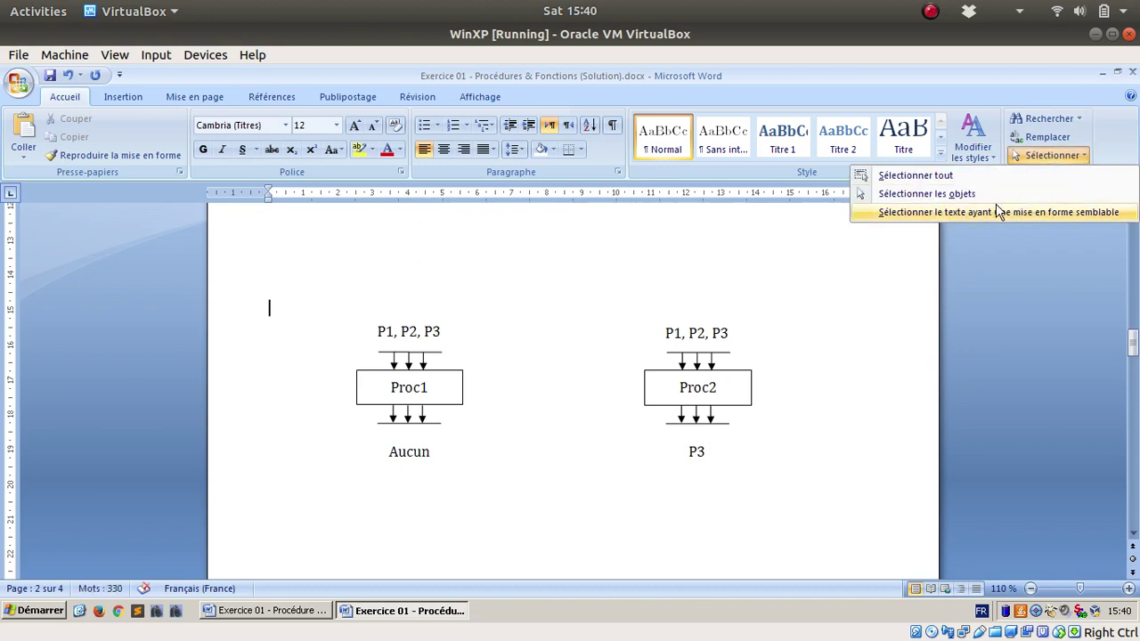
left_click(979, 193)
left_click_drag(831, 290, 464, 408)
scroll(410, 541, "up", 3)
left_click(341, 525)
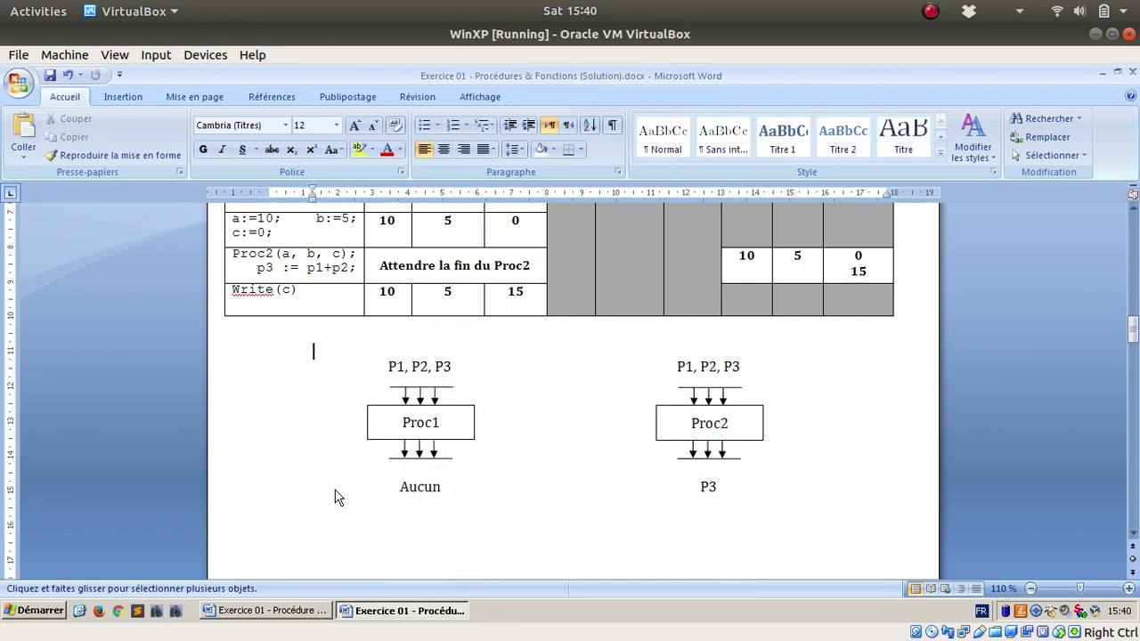
Step: Create numbered item 6 beneath the two diagrams by copying the list formatting of the "Le déroulement" item
left_click(432, 486)
key("Down")
key("Down")
key("Down")
key("Down")
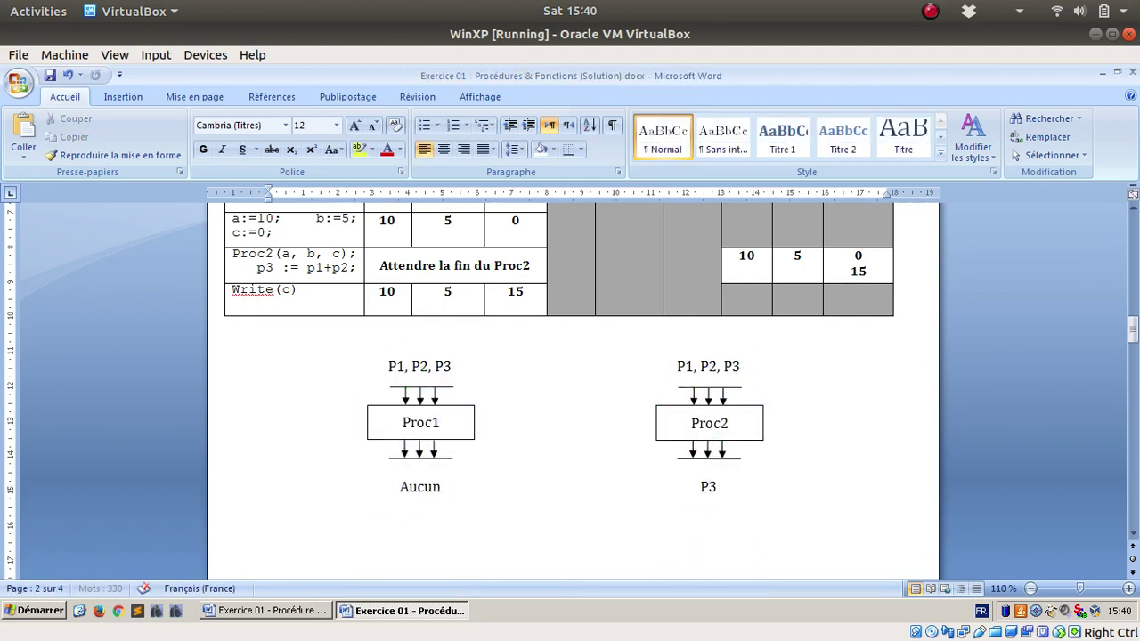
scroll(432, 487, "down", 5)
scroll(432, 486, "up", 10)
scroll(330, 494, "up", 6)
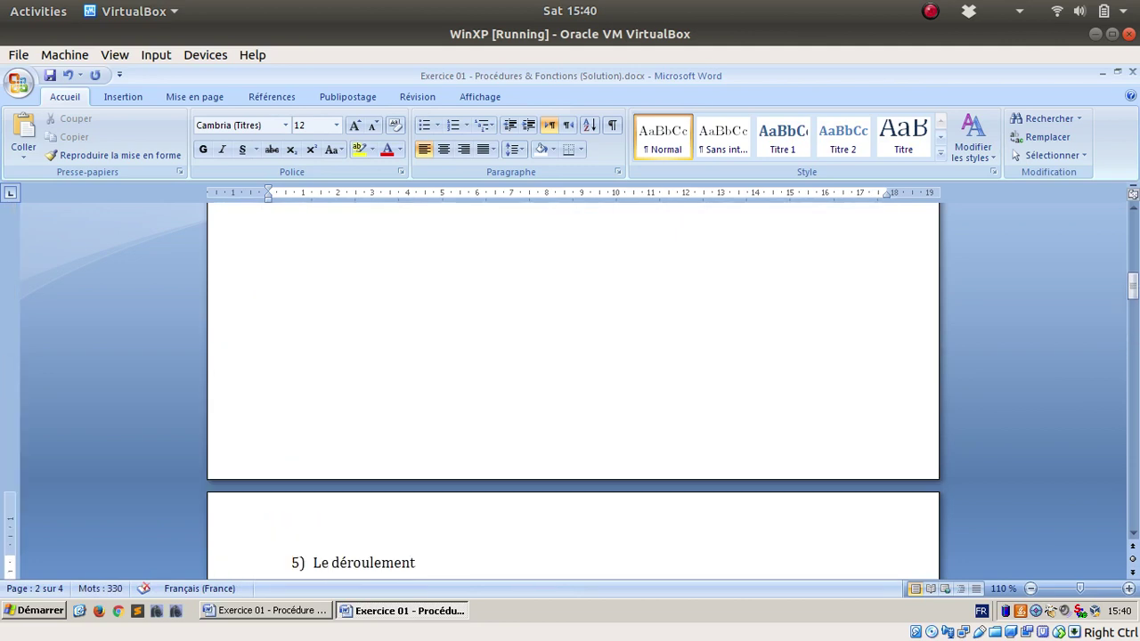
left_click(335, 519)
left_click(98, 160)
scroll(294, 450, "down", 15)
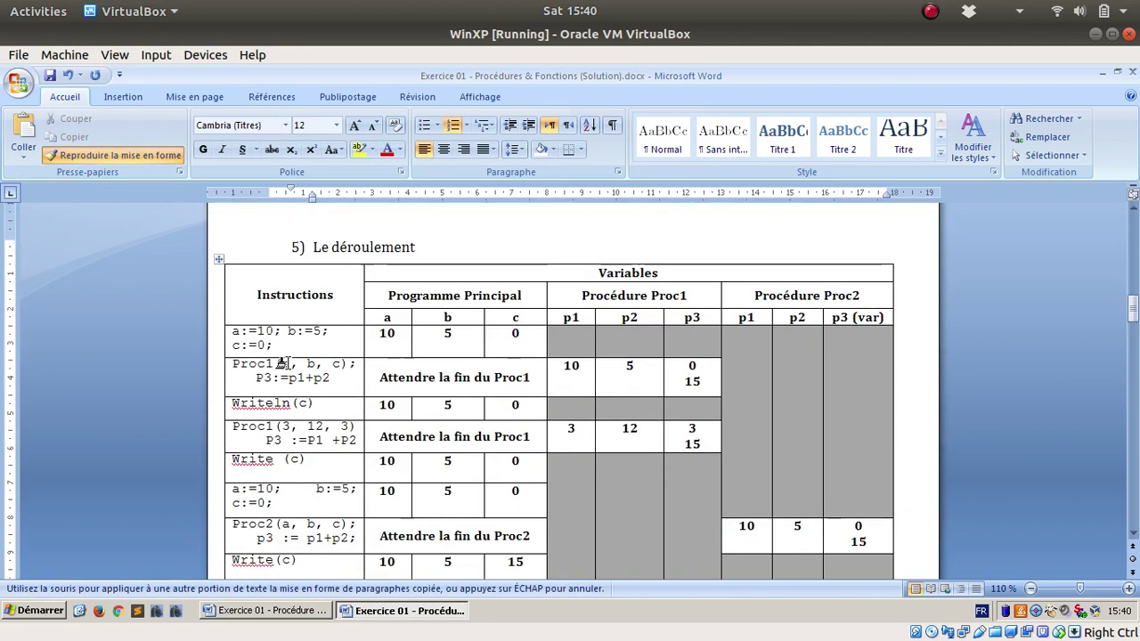
left_click(273, 434)
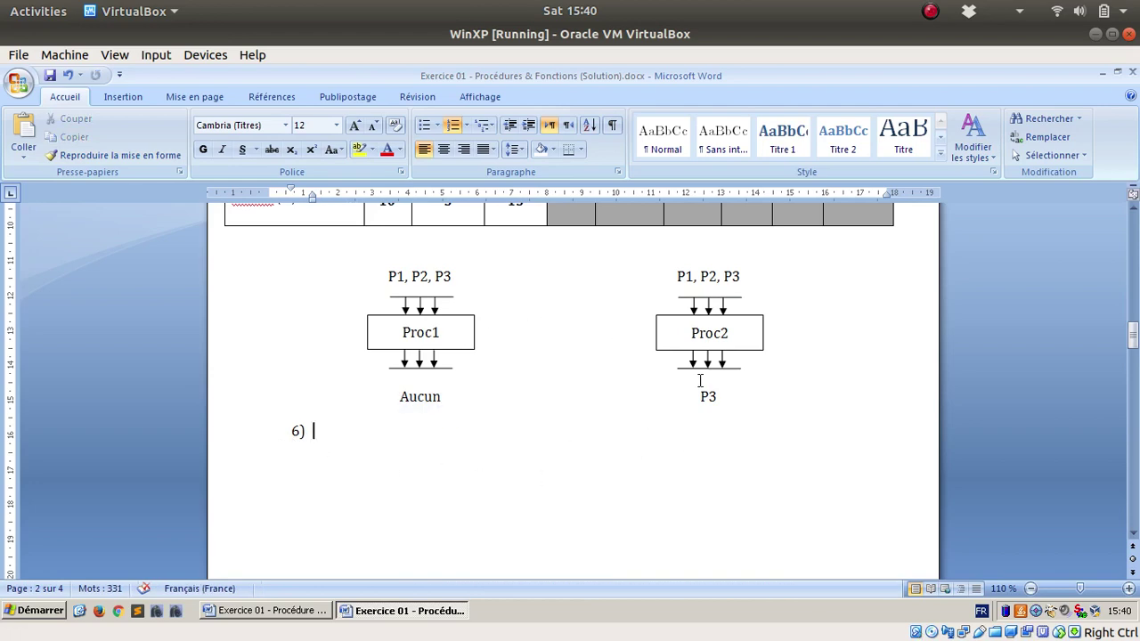
Step: Review the trace table and start the answer to item 6 with "Proc1 n’es"
scroll(700, 381, "up", 5)
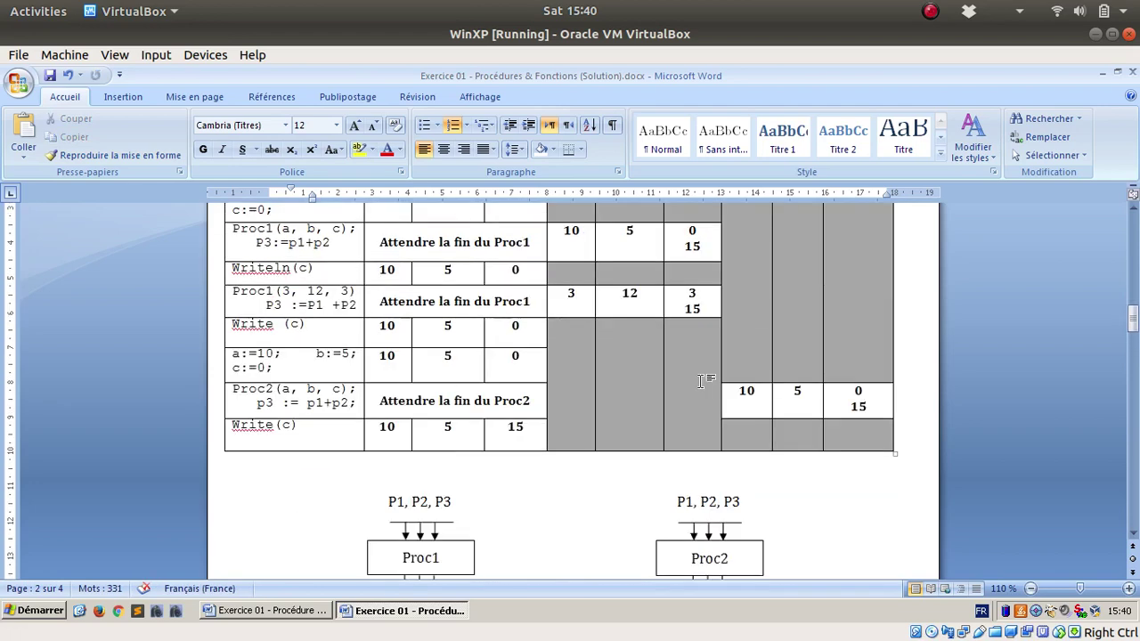
scroll(700, 381, "down", 5)
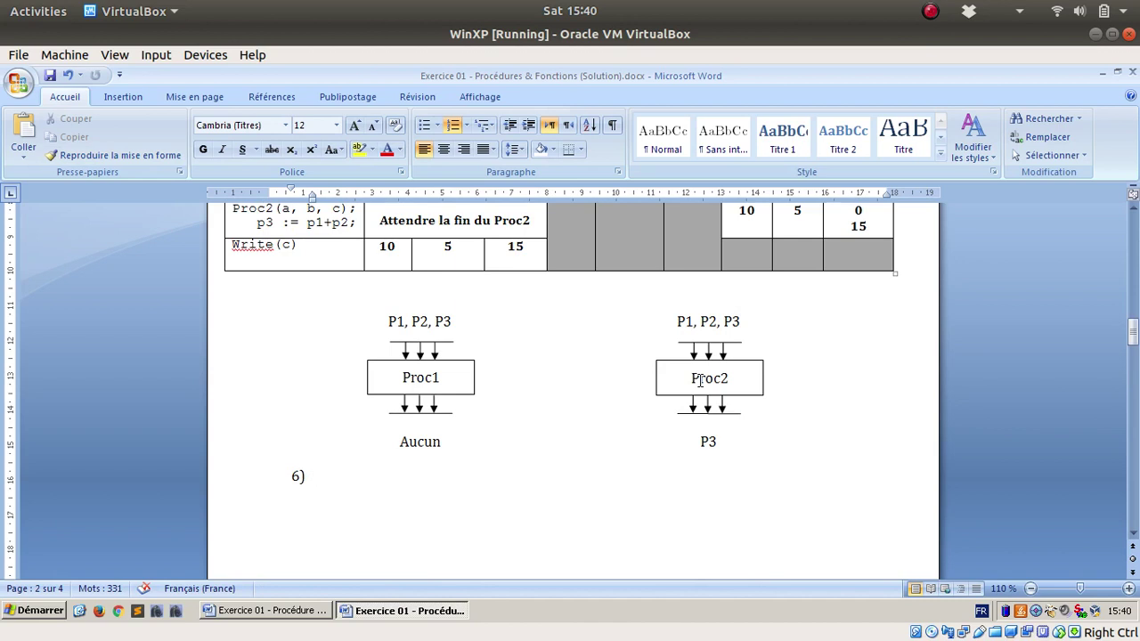
type("Proc1 n’es pa")
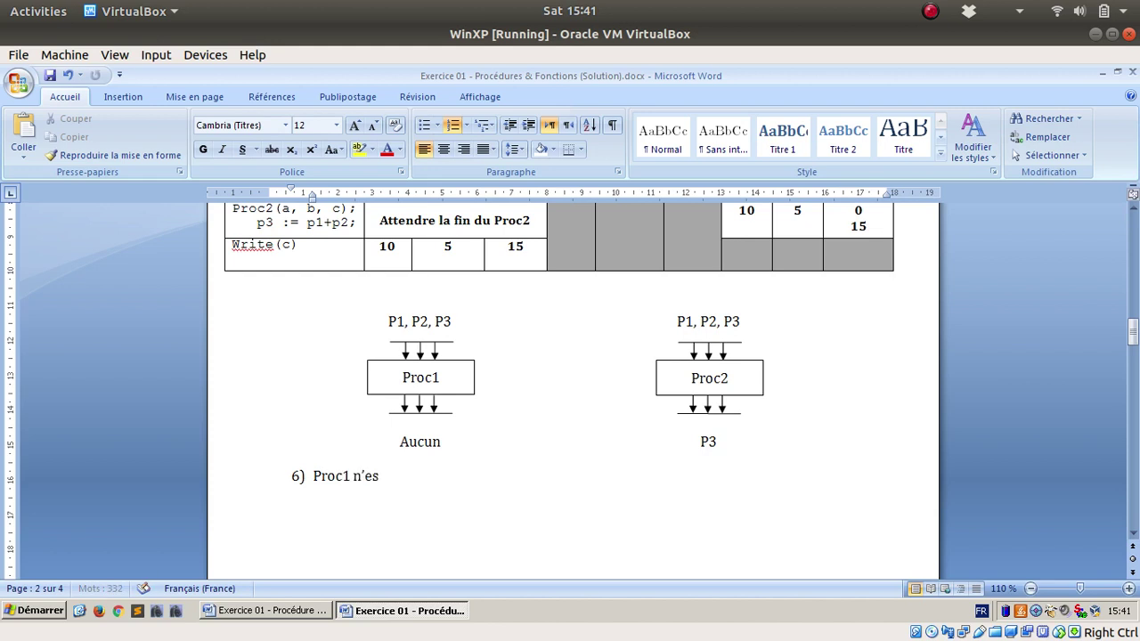